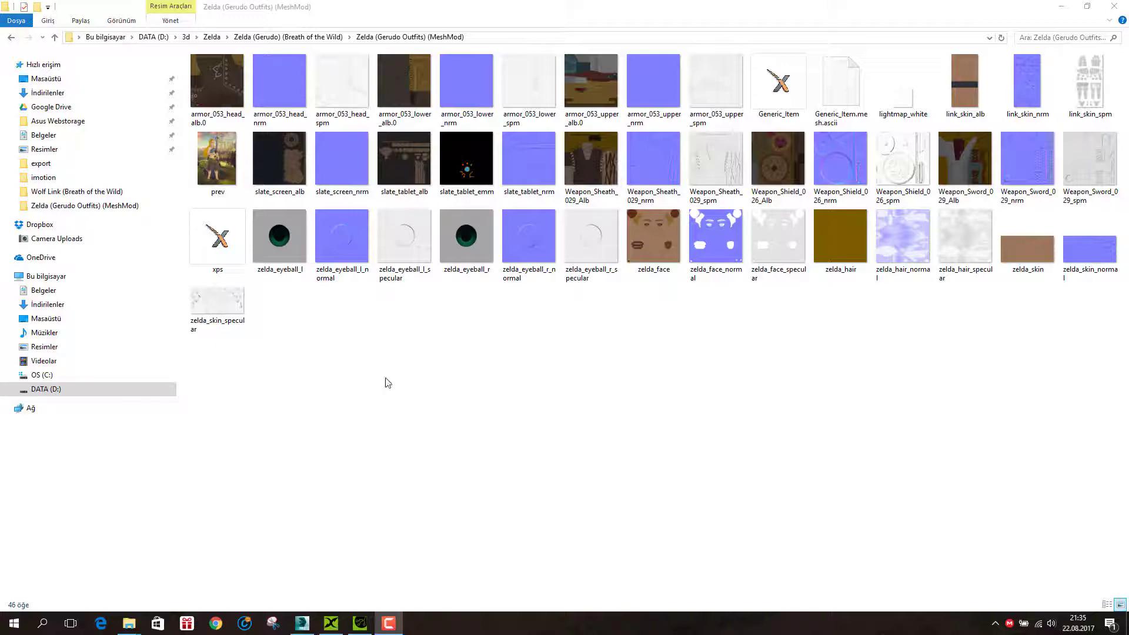
Open Generic_Item in XNA Posing Studio, zoom out, and orbit around the Zelda Gerudo figure.
click(780, 83)
double_click(780, 82)
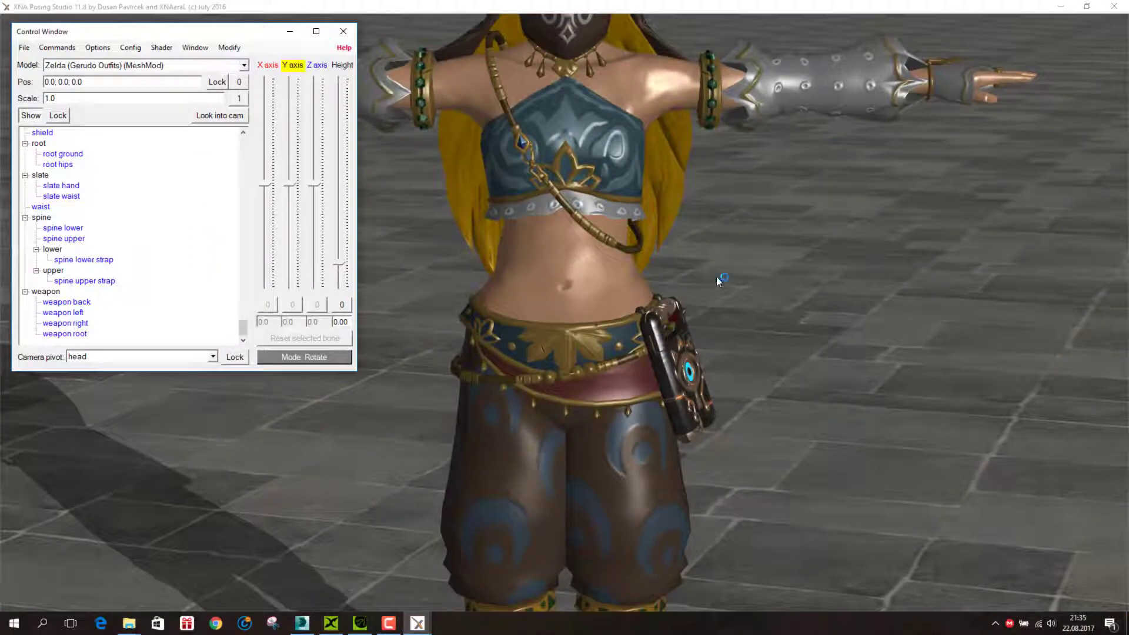
scroll(717, 258, down, 3)
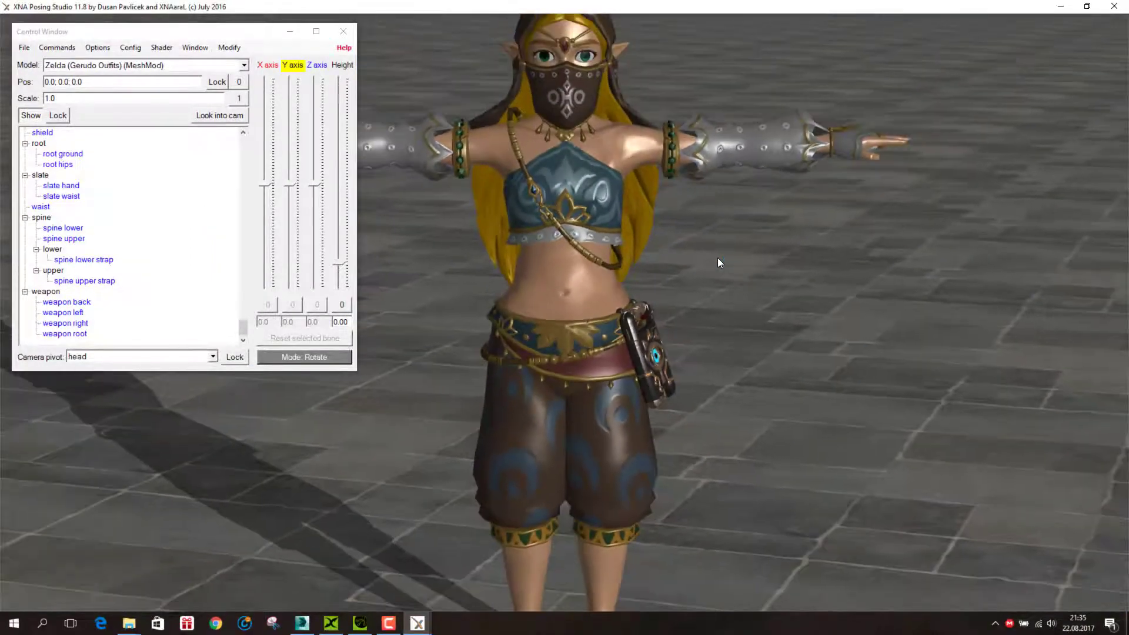
scroll(717, 257, down, 3)
scroll(718, 258, down, 3)
mouse_move(728, 292)
mouse_down()
mouse_move(665, 307)
mouse_move(573, 287)
mouse_move(545, 295)
mouse_move(656, 301)
mouse_move(644, 272)
mouse_move(646, 288)
mouse_move(685, 309)
mouse_move(735, 298)
mouse_move(707, 304)
mouse_move(726, 300)
mouse_up()
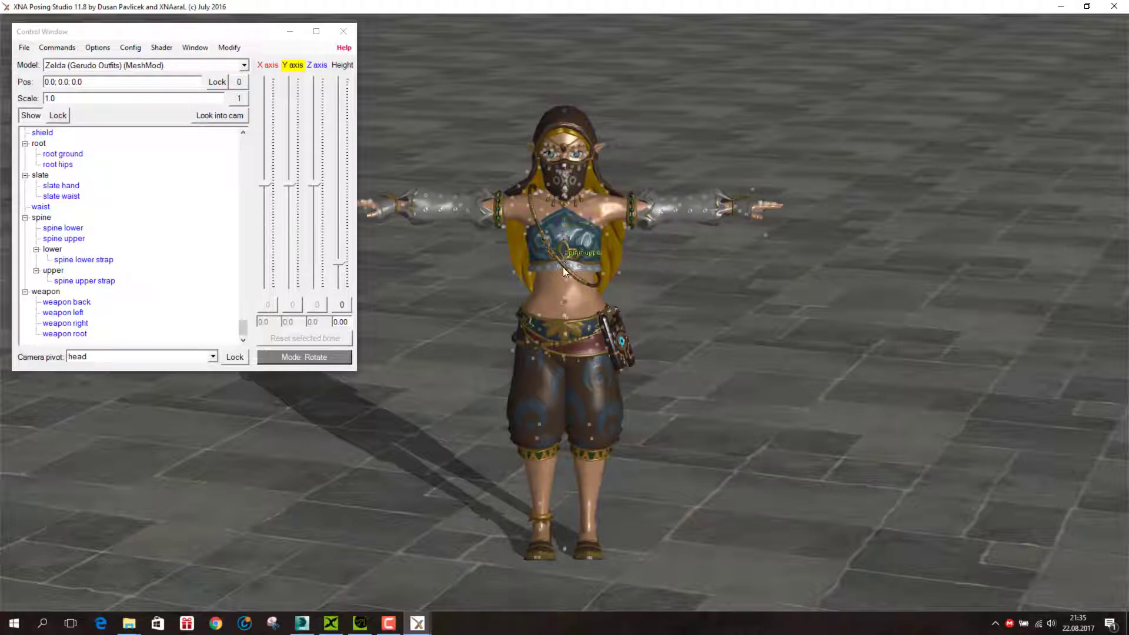
Run the XnaLara Converter script in 3ds Max and uncheck Hide Unused Bones.
click(302, 623)
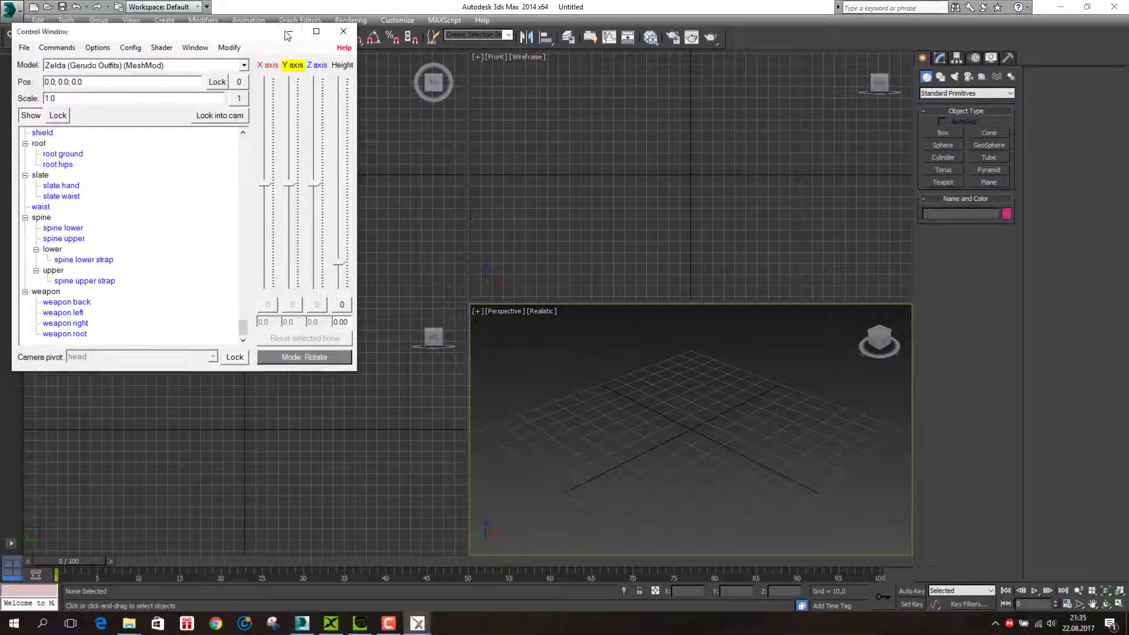
click(435, 22)
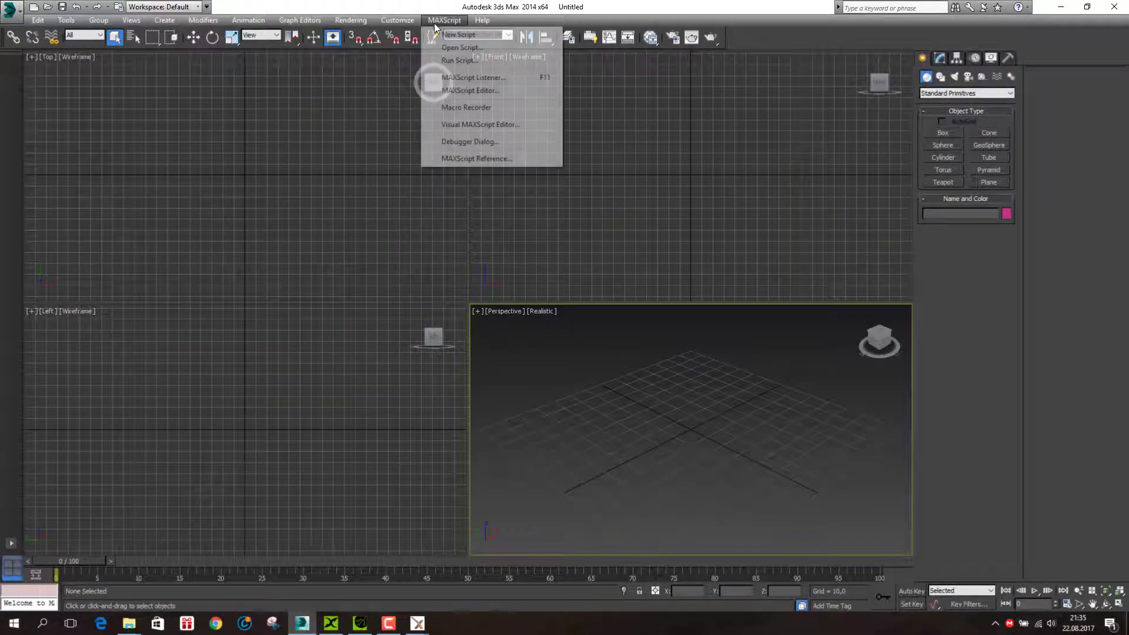
click(452, 59)
double_click(96, 92)
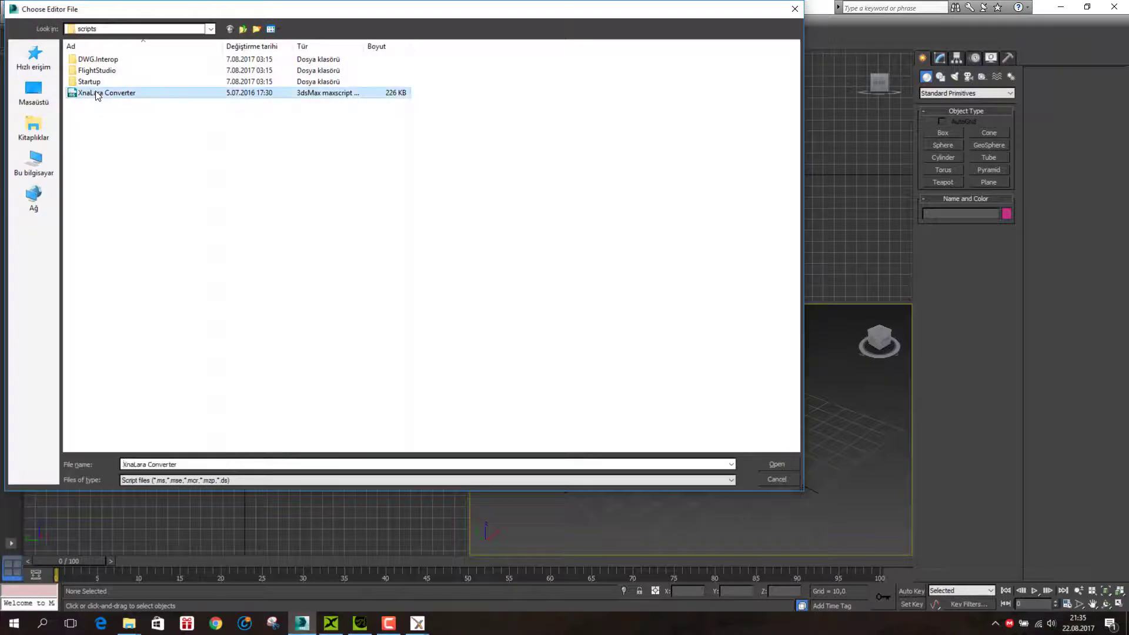
mouse_move(557, 202)
mouse_down()
mouse_move(188, 154)
mouse_move(62, 111)
mouse_up()
click(35, 197)
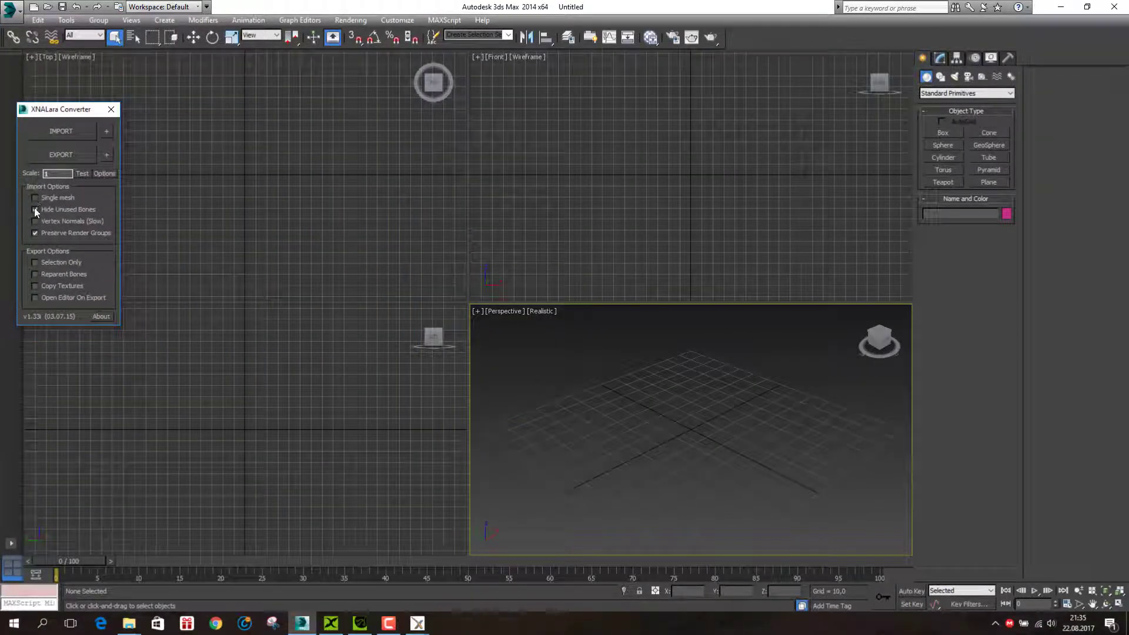
Start an XNALara mesh import and browse to D:\3d\Zelda.
click(52, 130)
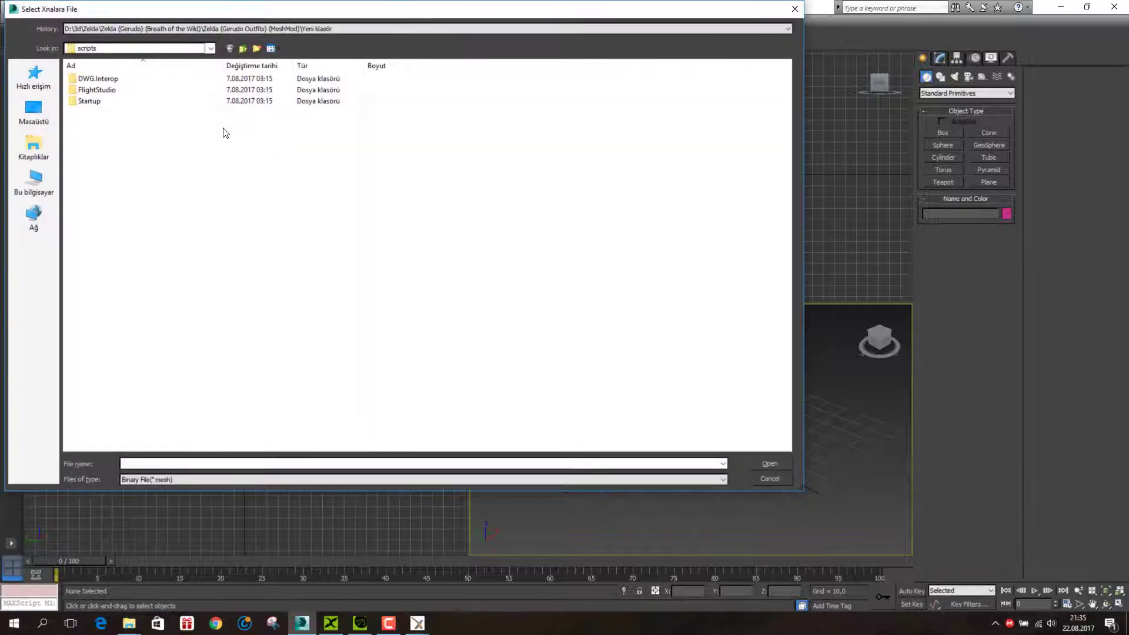
click(34, 184)
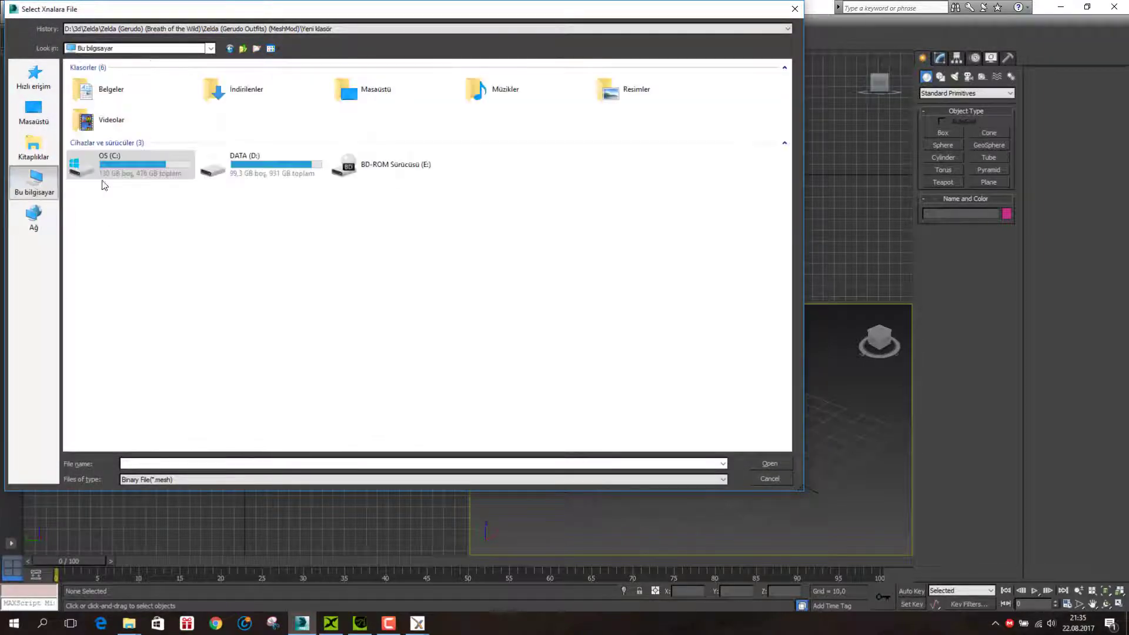
double_click(213, 175)
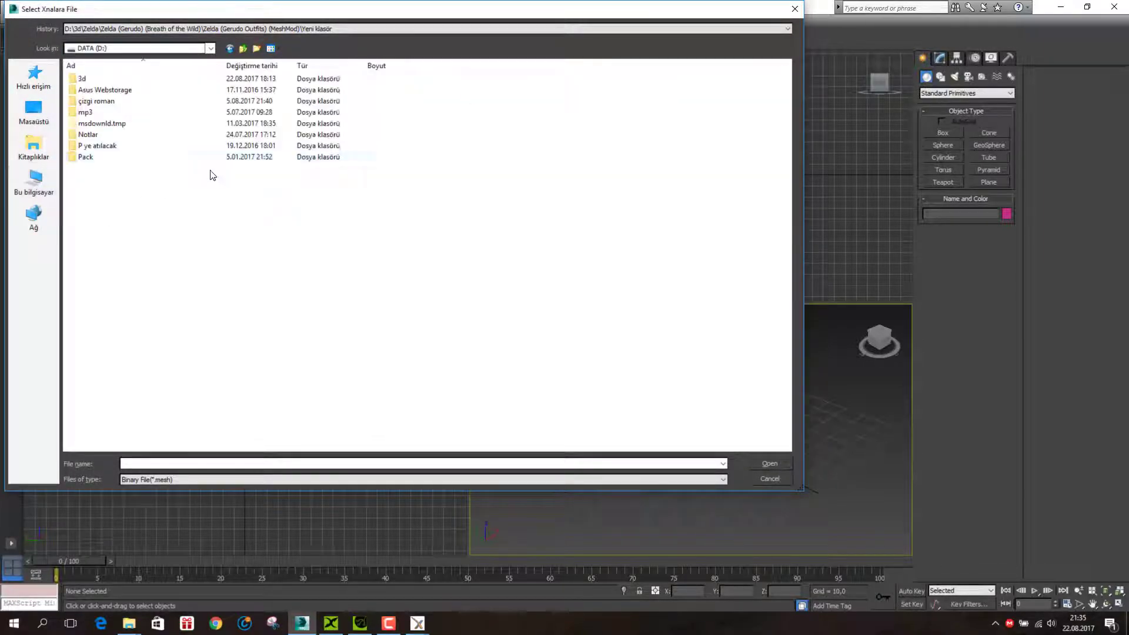
double_click(82, 79)
scroll(321, 353, down, 3)
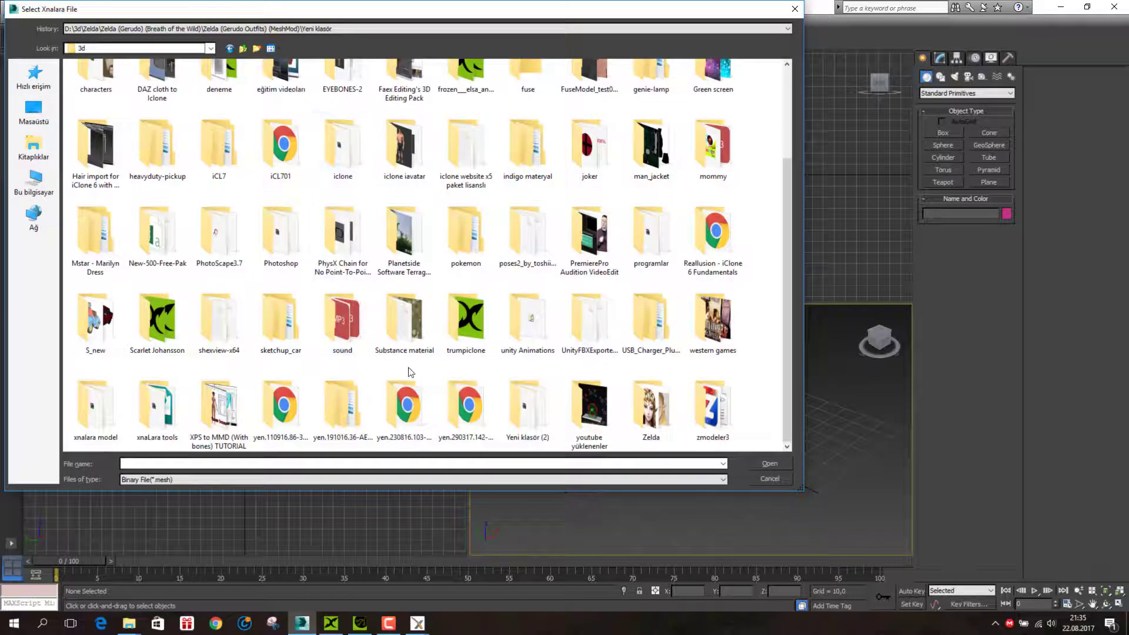
double_click(651, 412)
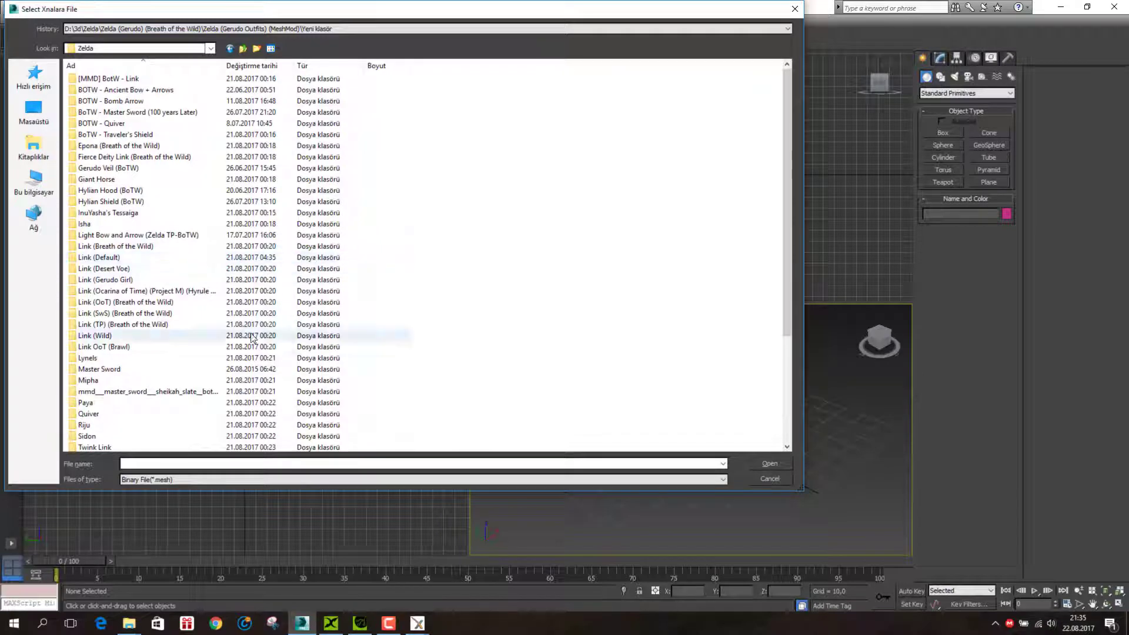
mouse_move(128, 623)
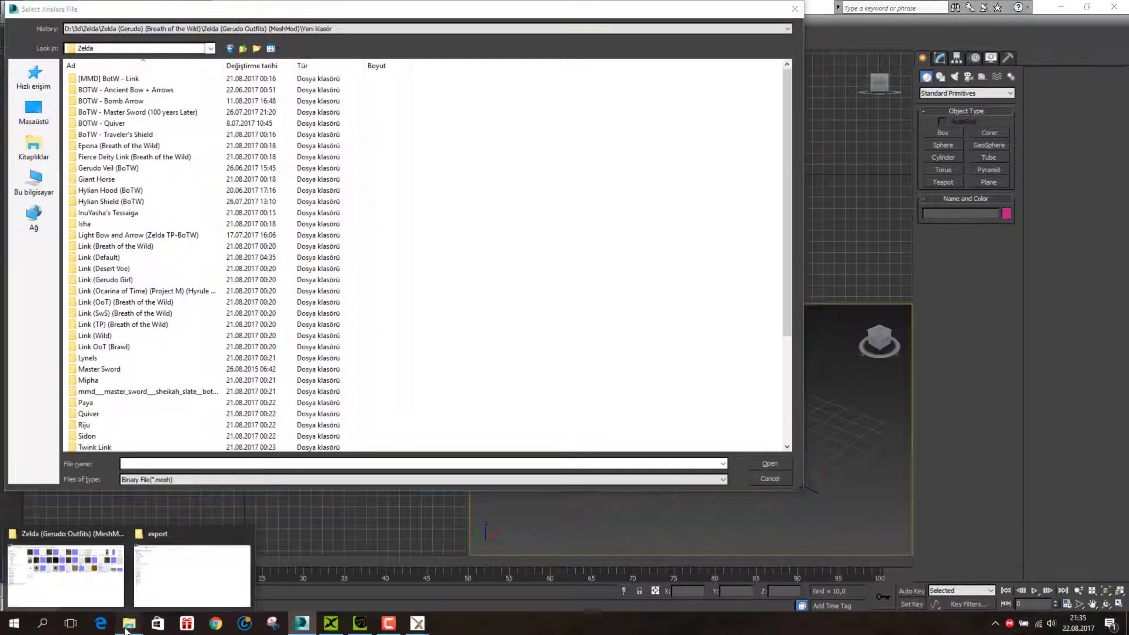
Import Generic_Item from Zelda (Gerudo)\Zelda (Gerudo Outfits) (MeshMod).
click(105, 582)
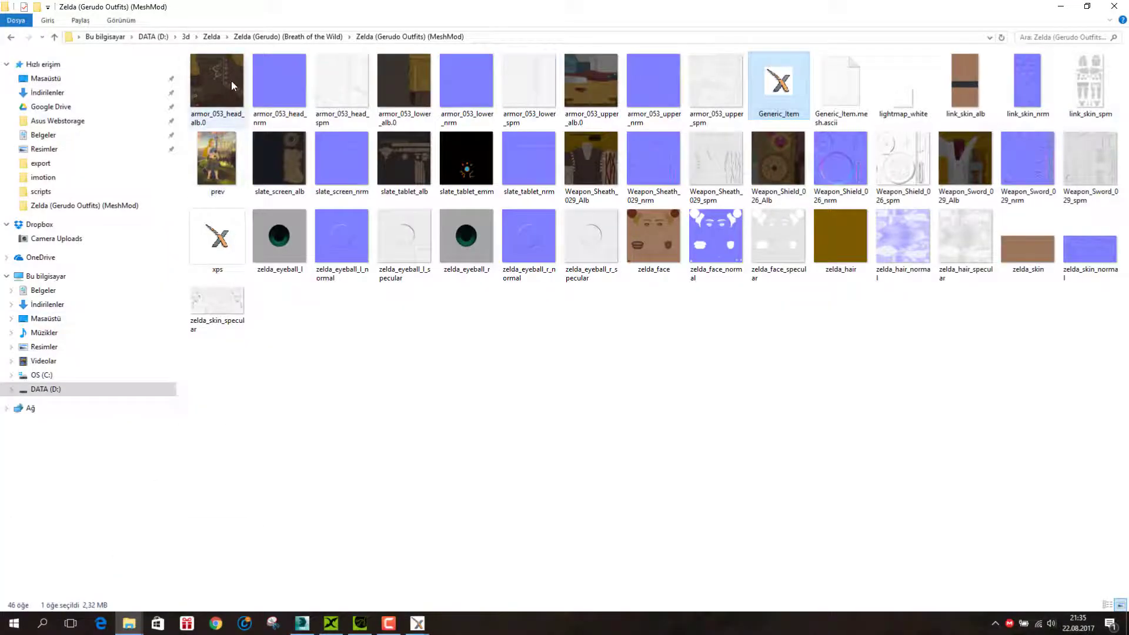
click(1058, 7)
scroll(146, 352, down, 6)
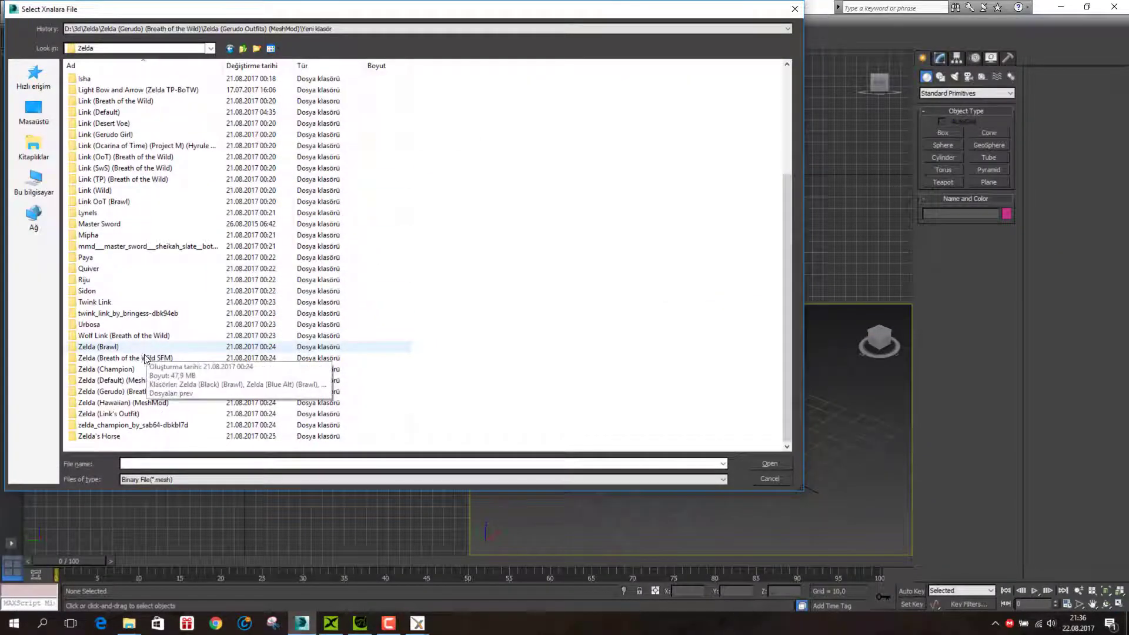
double_click(109, 391)
double_click(83, 79)
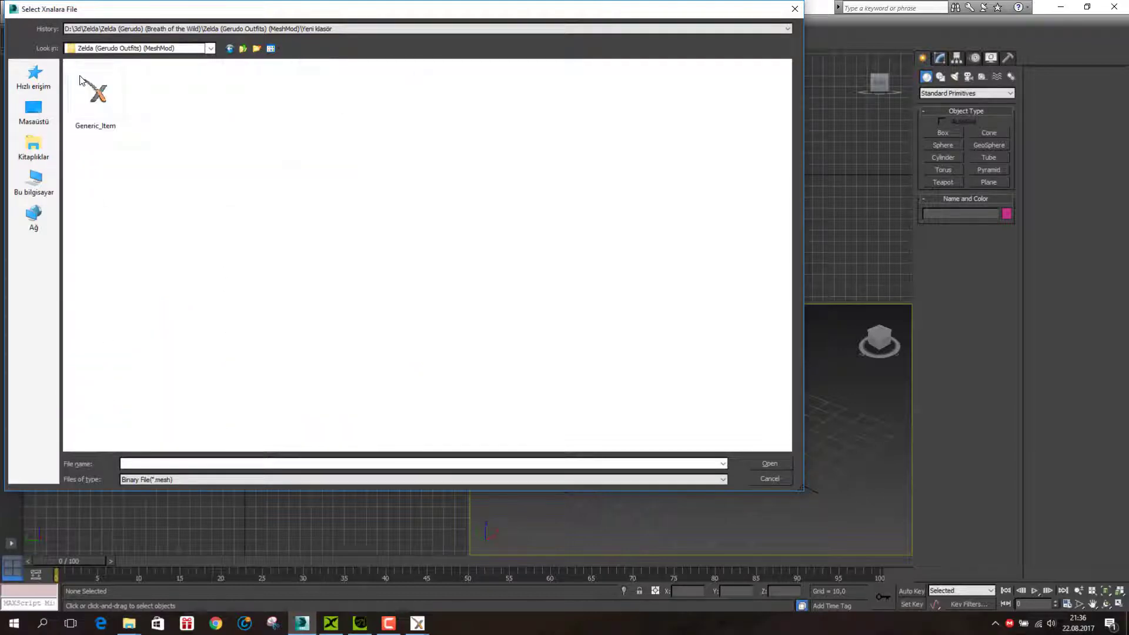
double_click(92, 91)
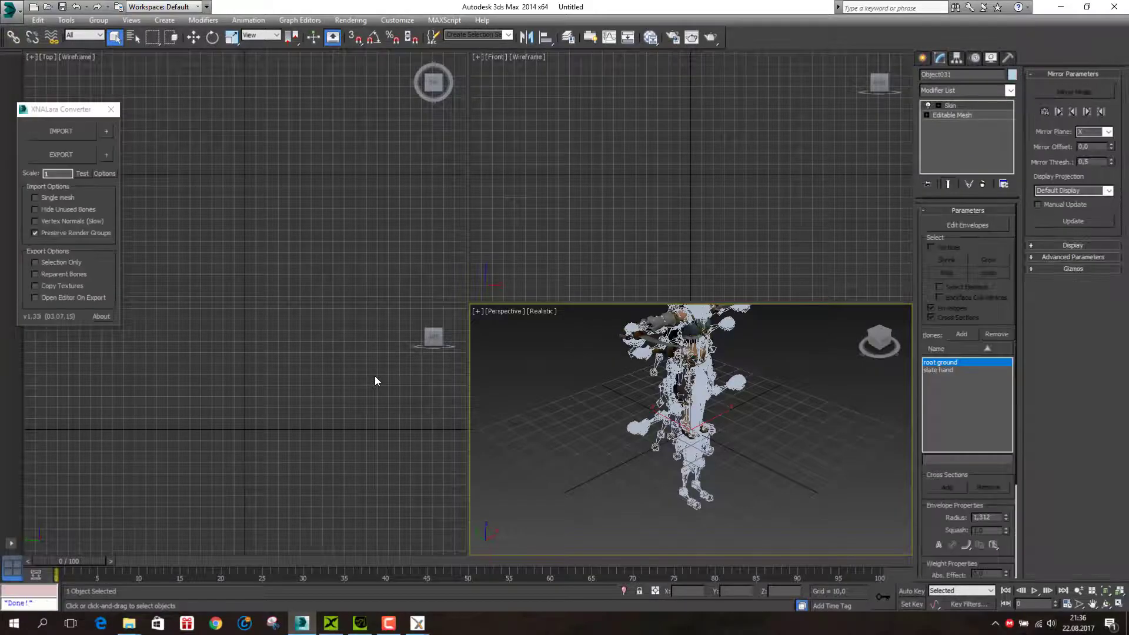
Maximize the perspective viewport and view the character from front and three-quarter angles.
click(1118, 604)
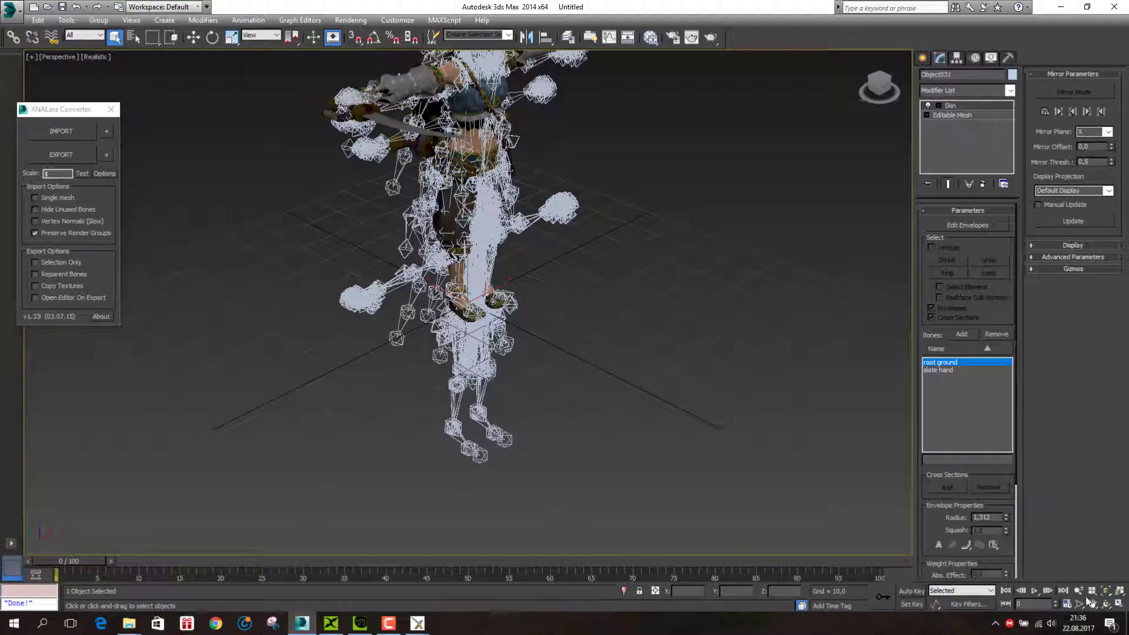
click(1091, 603)
drag(540, 237, 544, 304)
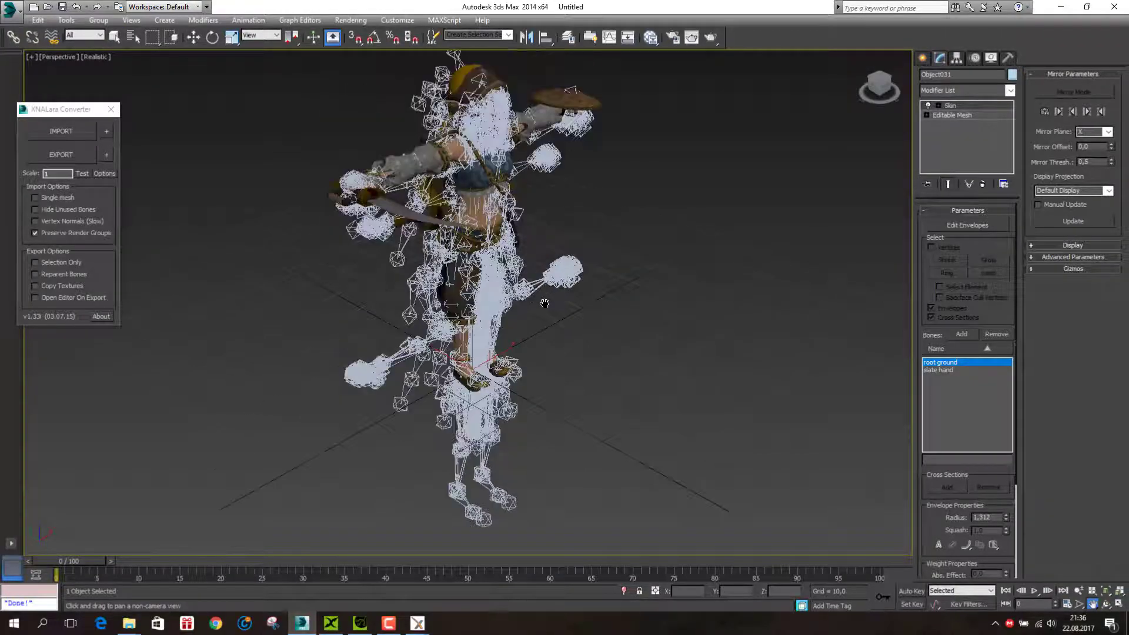
click(879, 91)
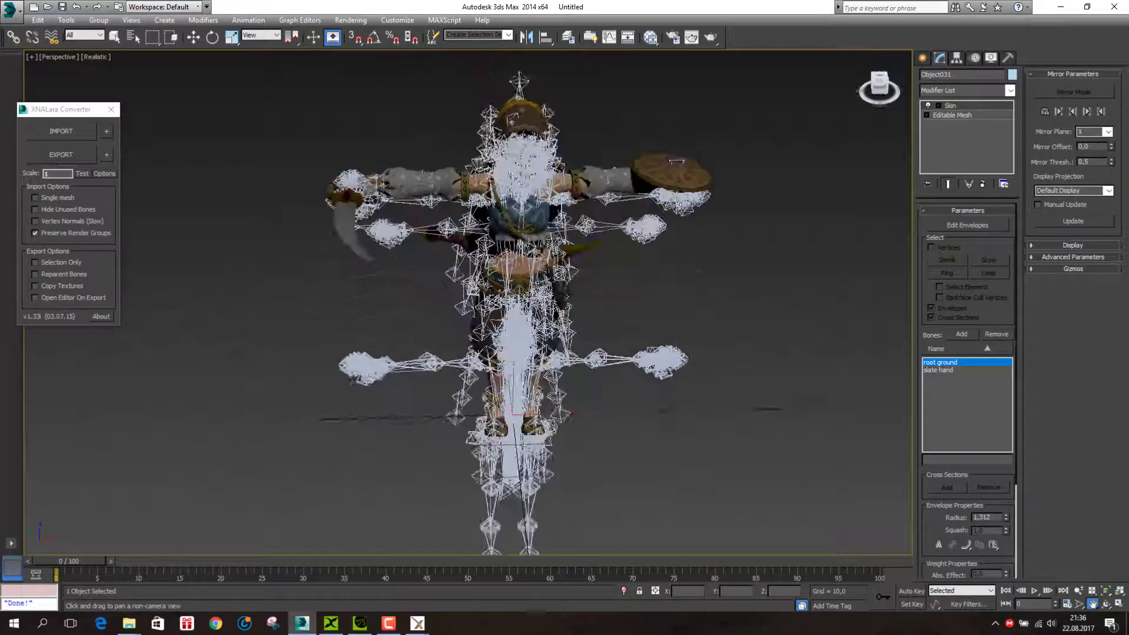
alt+middle_drag(467, 303, 623, 303)
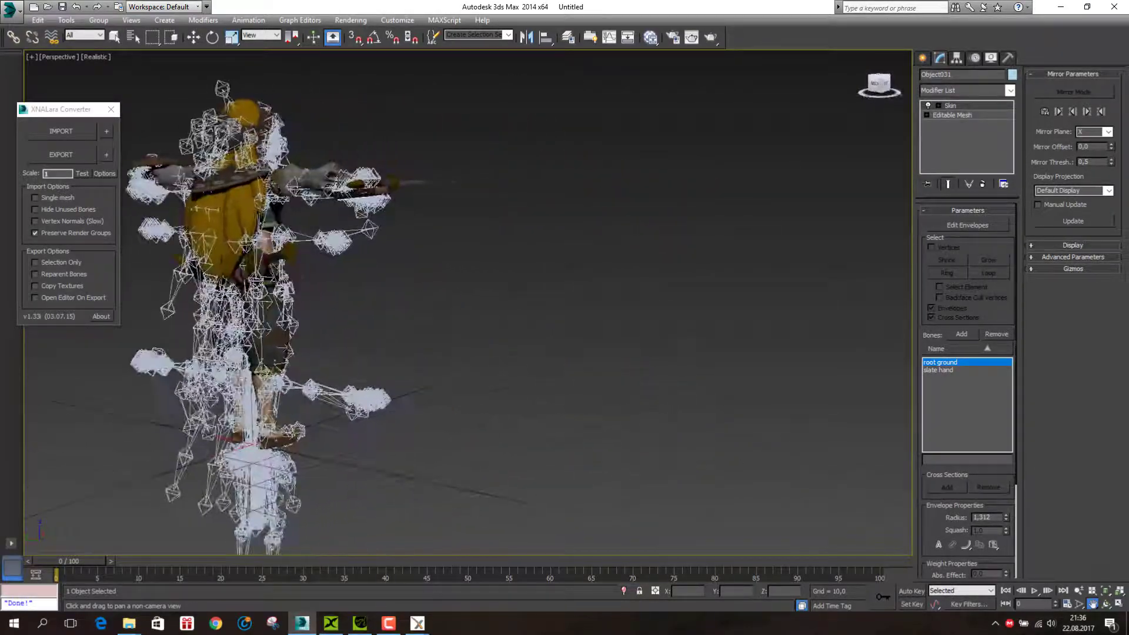
click(877, 93)
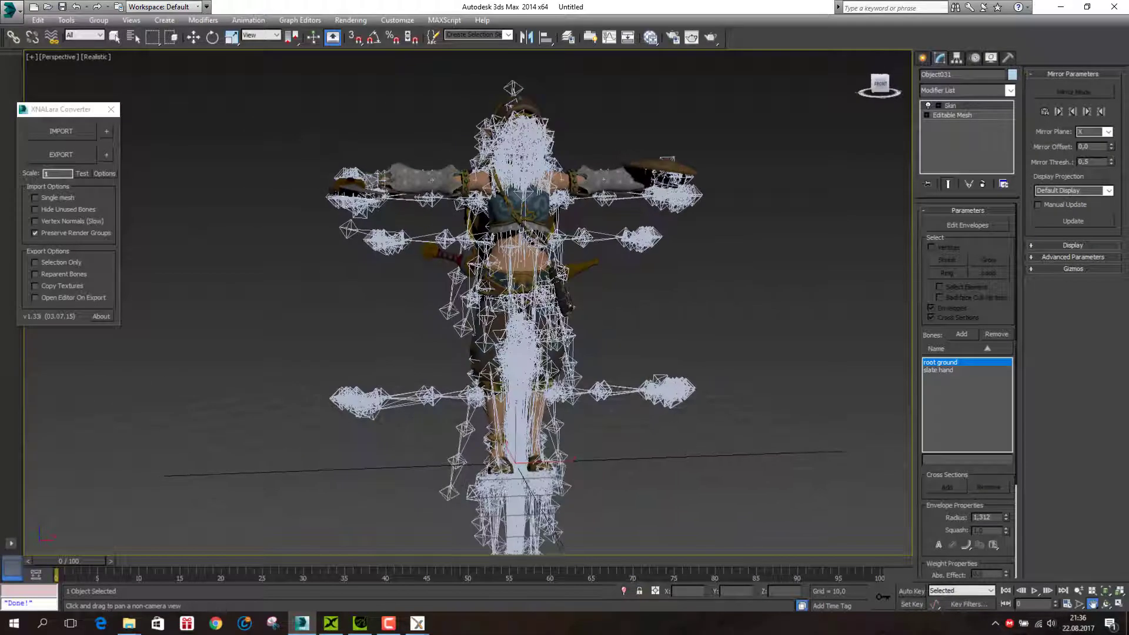
click(13, 13)
Export the scene as the z1 FBX file with Embed Media enabled.
click(42, 200)
text(z1)
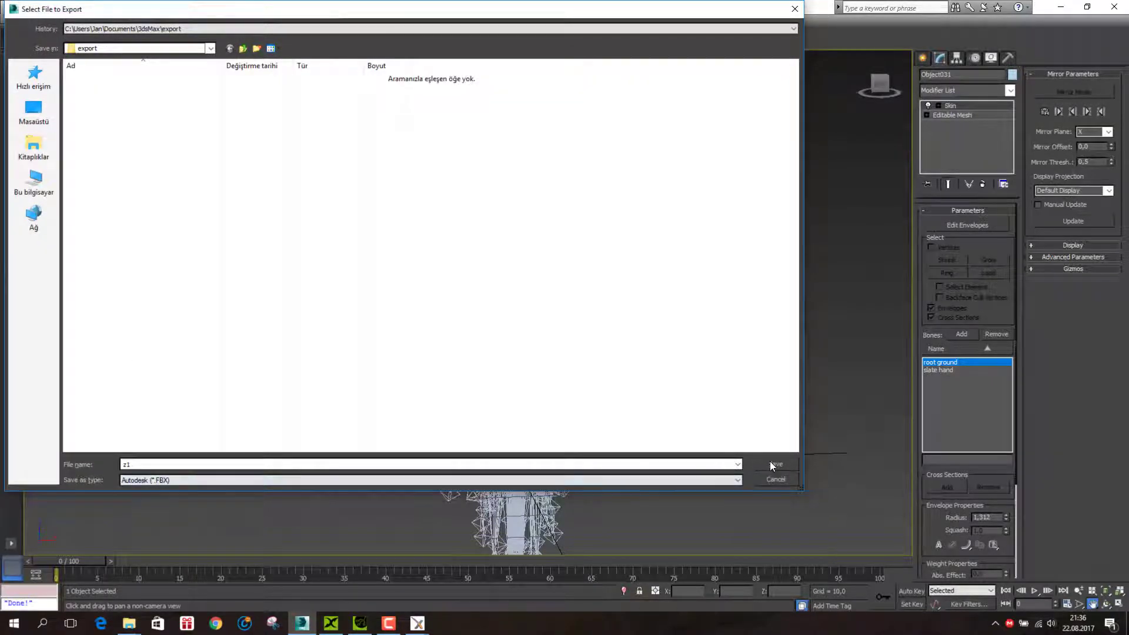
click(772, 463)
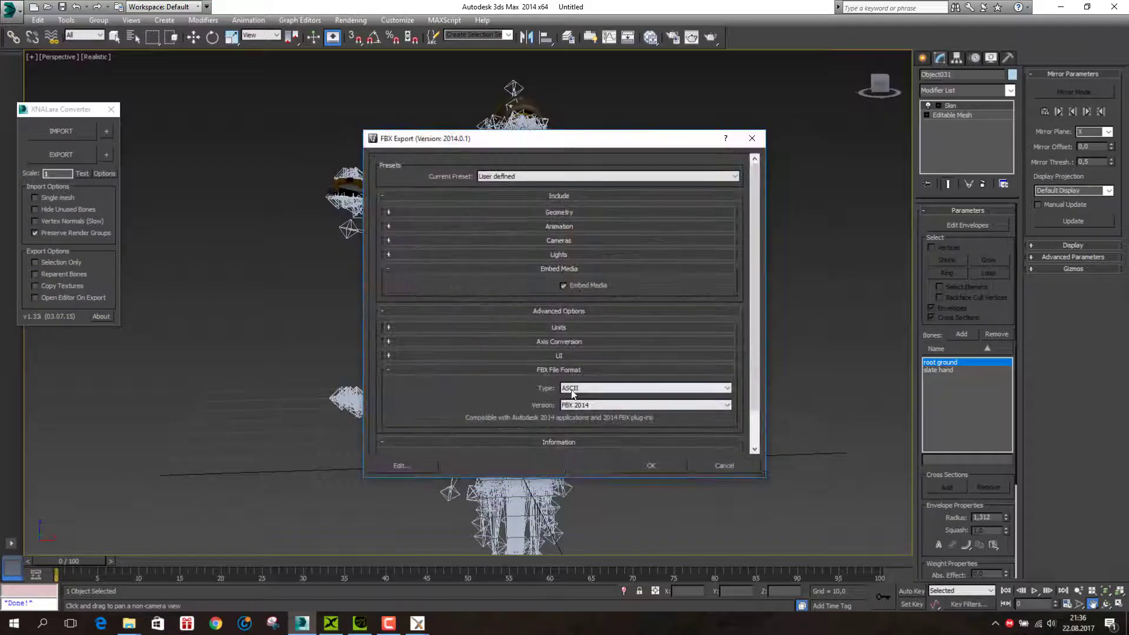
click(646, 466)
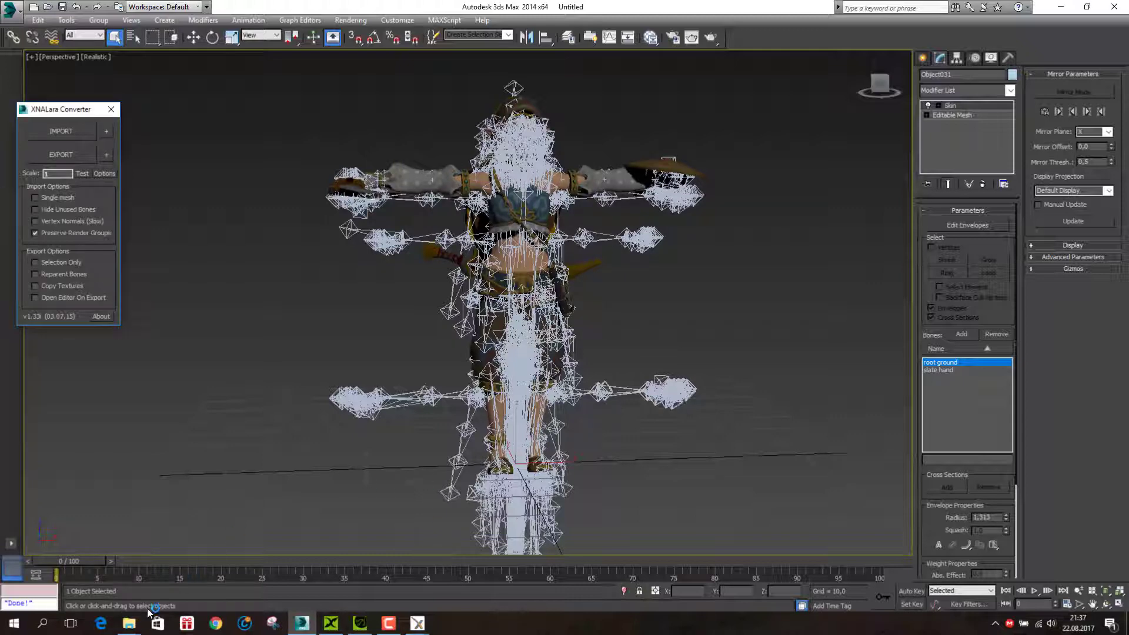
Open z1.FBX from the export folder in 3DXchange, accepting the default FBX import settings.
mouse_move(129, 624)
click(176, 582)
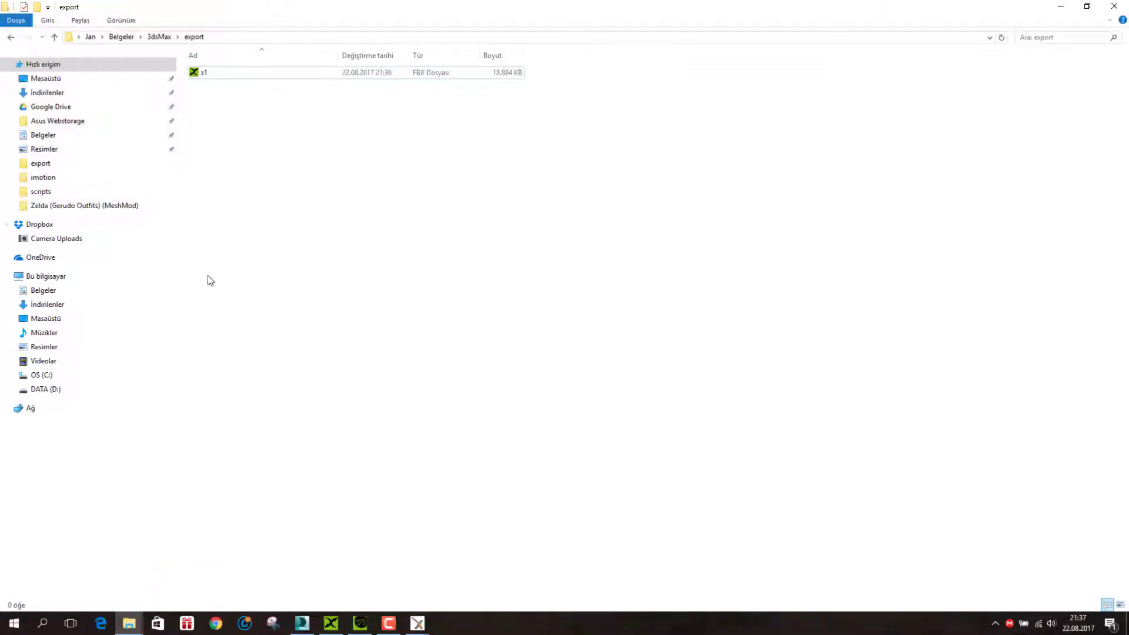
double_click(203, 73)
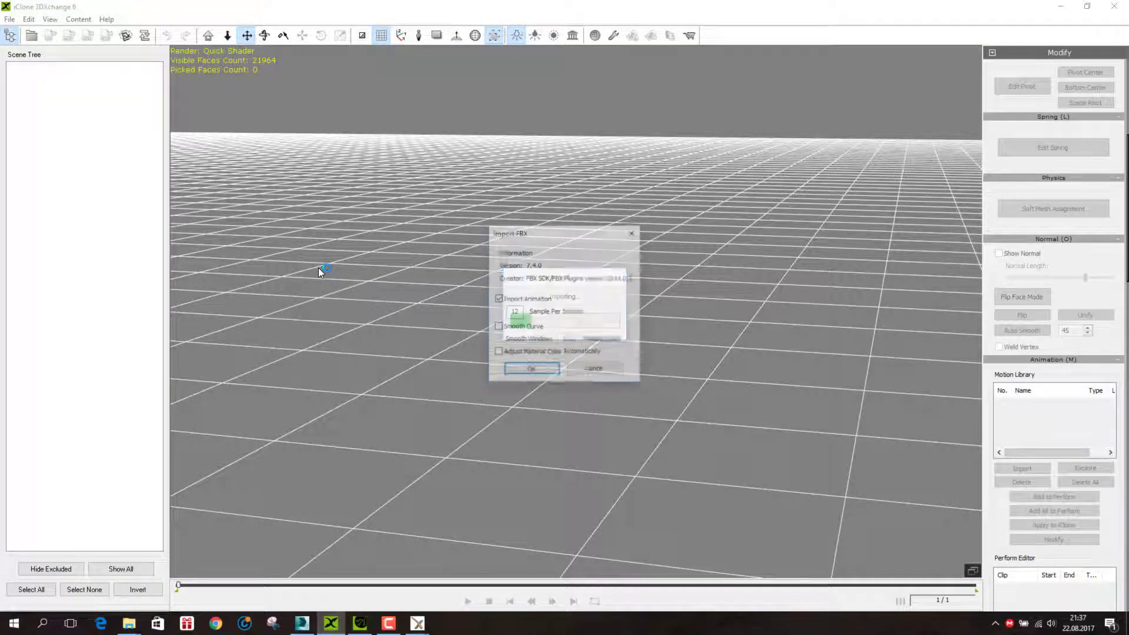
click(529, 369)
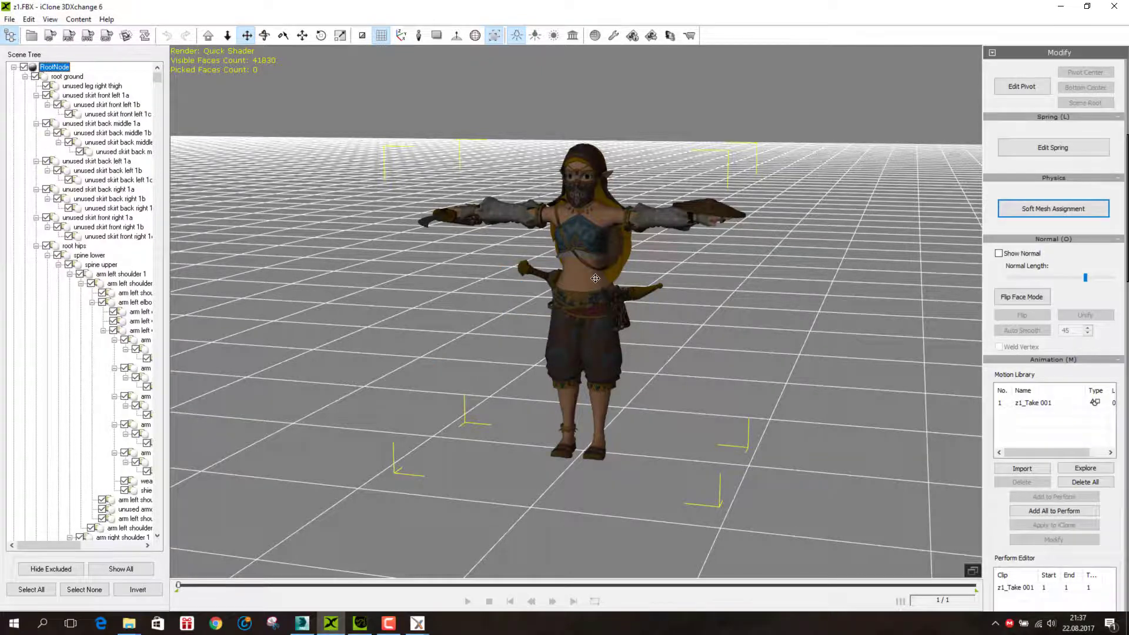
Orbit around the z1 character, then scroll the Modify panel down to Character Setup.
middle_drag(595, 278, 584, 324)
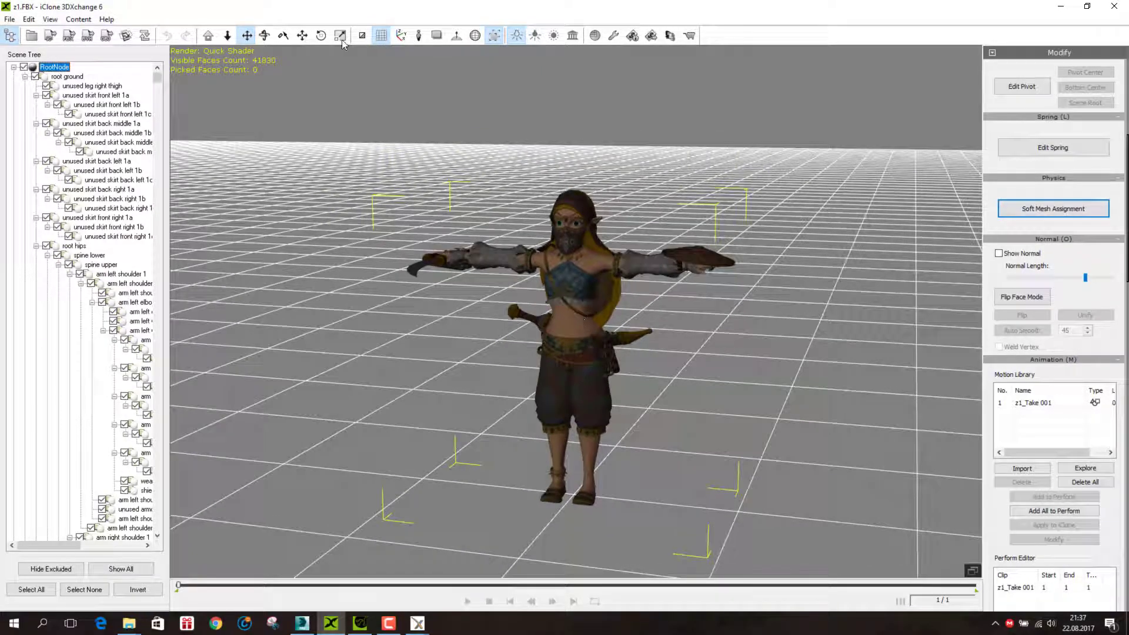
click(265, 35)
mouse_move(742, 309)
mouse_down()
mouse_move(537, 336)
mouse_move(240, 344)
mouse_up()
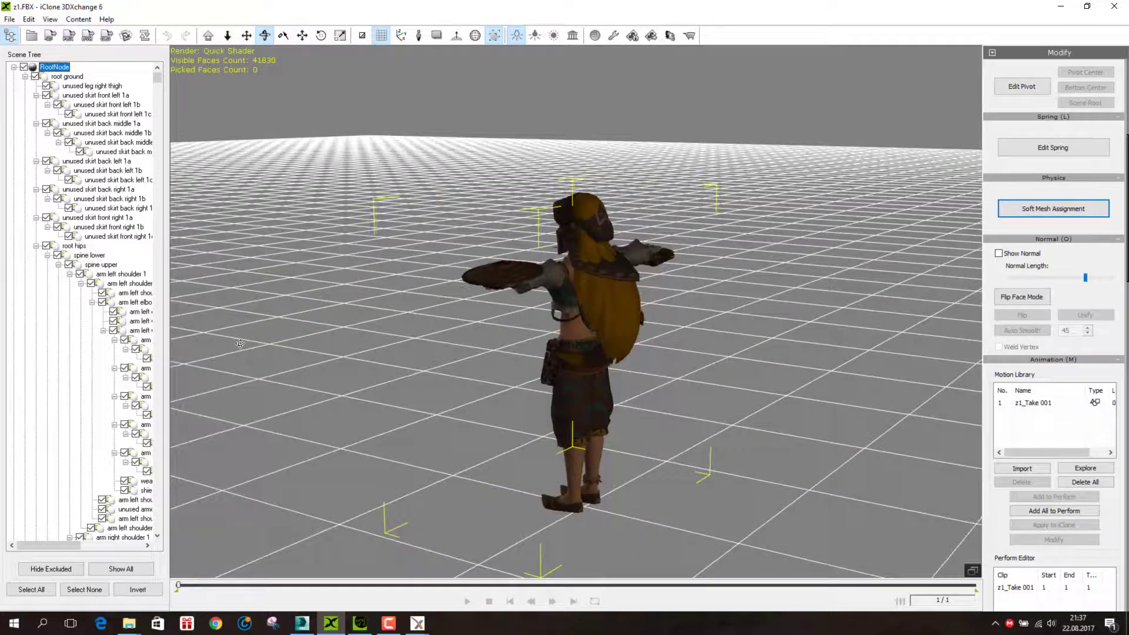
mouse_move(240, 344)
mouse_down()
mouse_move(821, 408)
mouse_move(630, 393)
mouse_move(571, 408)
mouse_move(523, 398)
mouse_up()
drag(1126, 205, 1126, 332)
click(1066, 275)
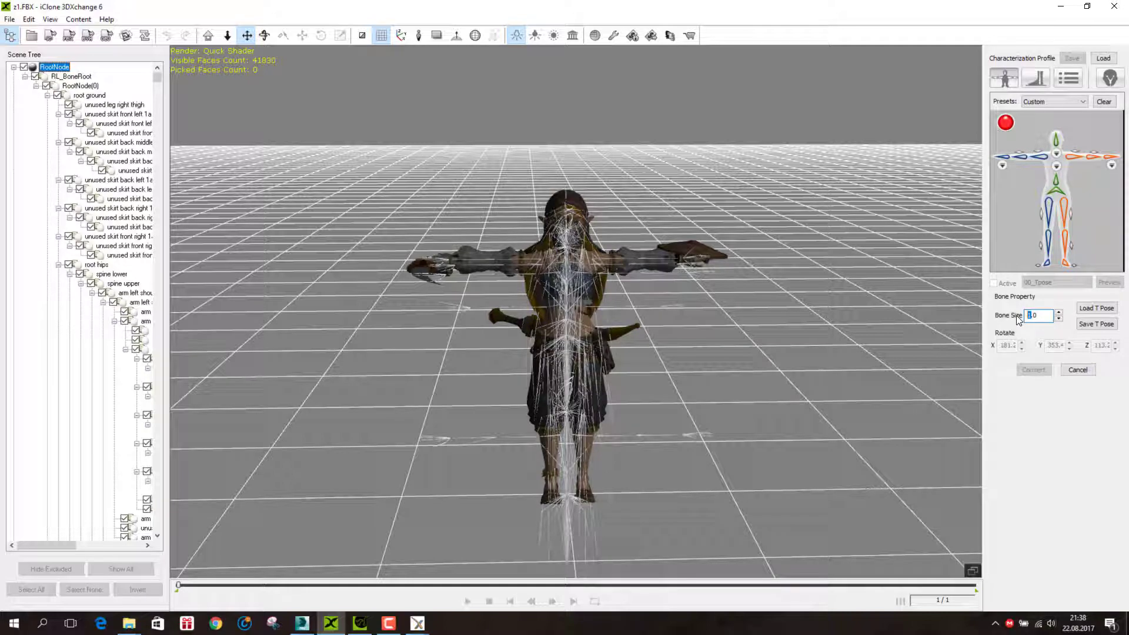
key(Return)
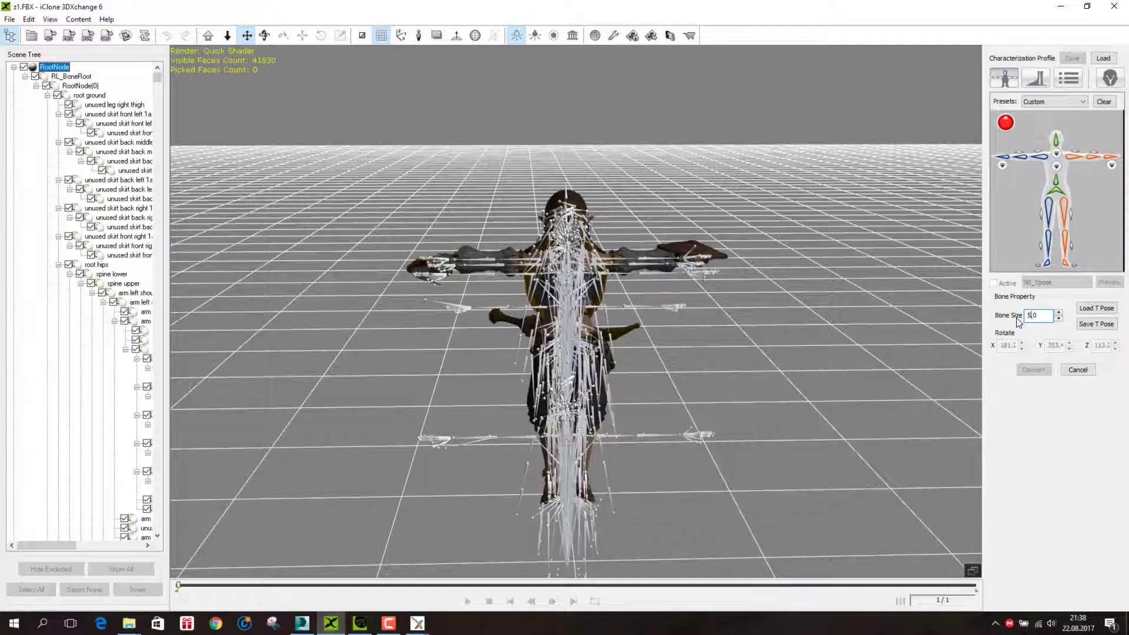
scroll(699, 360, up, 2)
scroll(686, 306, up, 2)
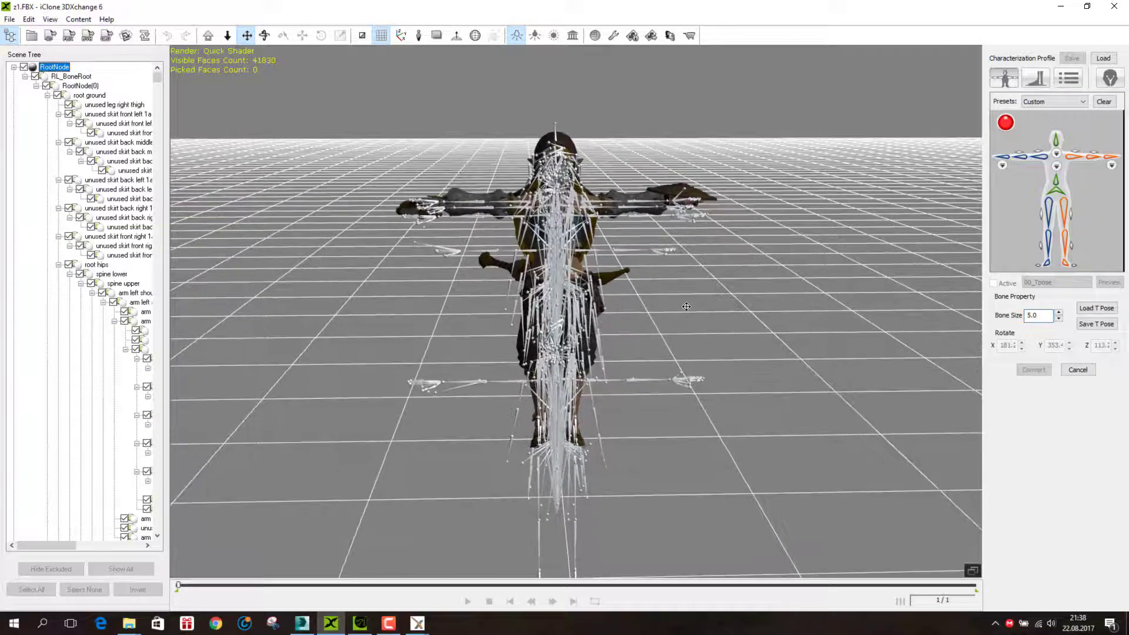
click(264, 36)
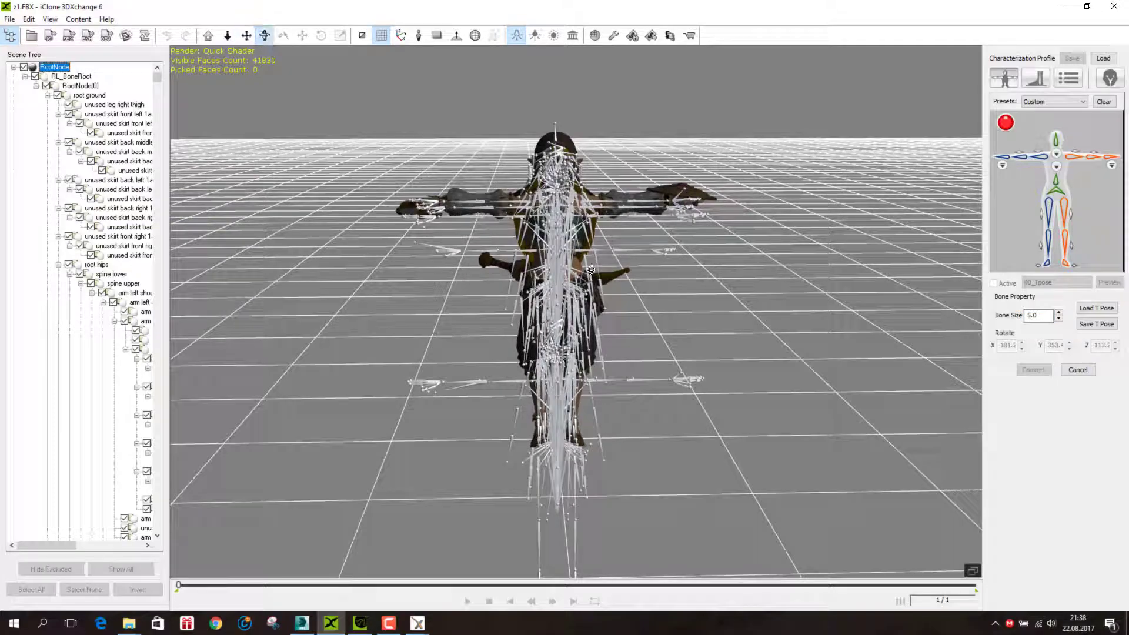
mouse_move(781, 333)
mouse_down()
mouse_move(485, 334)
mouse_move(385, 355)
mouse_move(403, 328)
mouse_move(883, 309)
mouse_up()
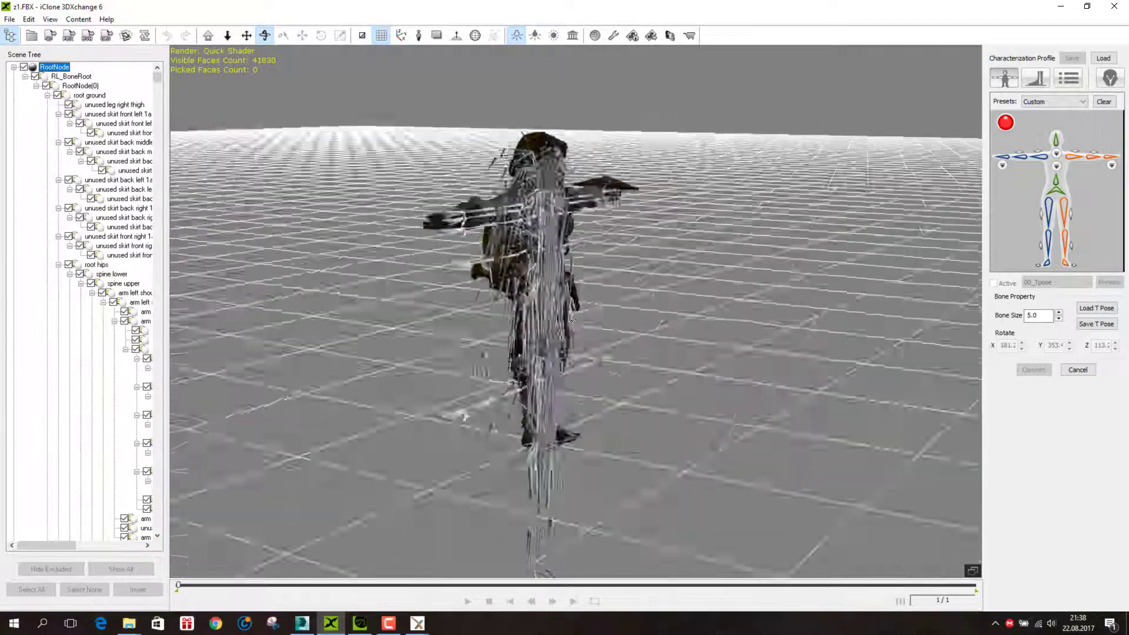
drag(883, 309, 347, 323)
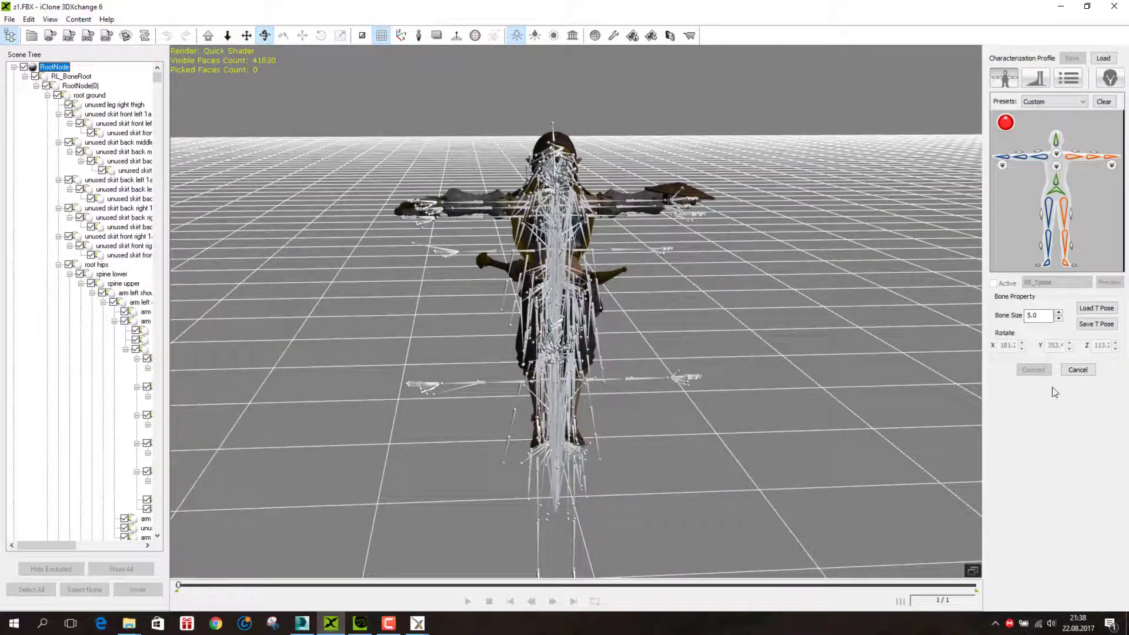
click(1078, 369)
click(602, 342)
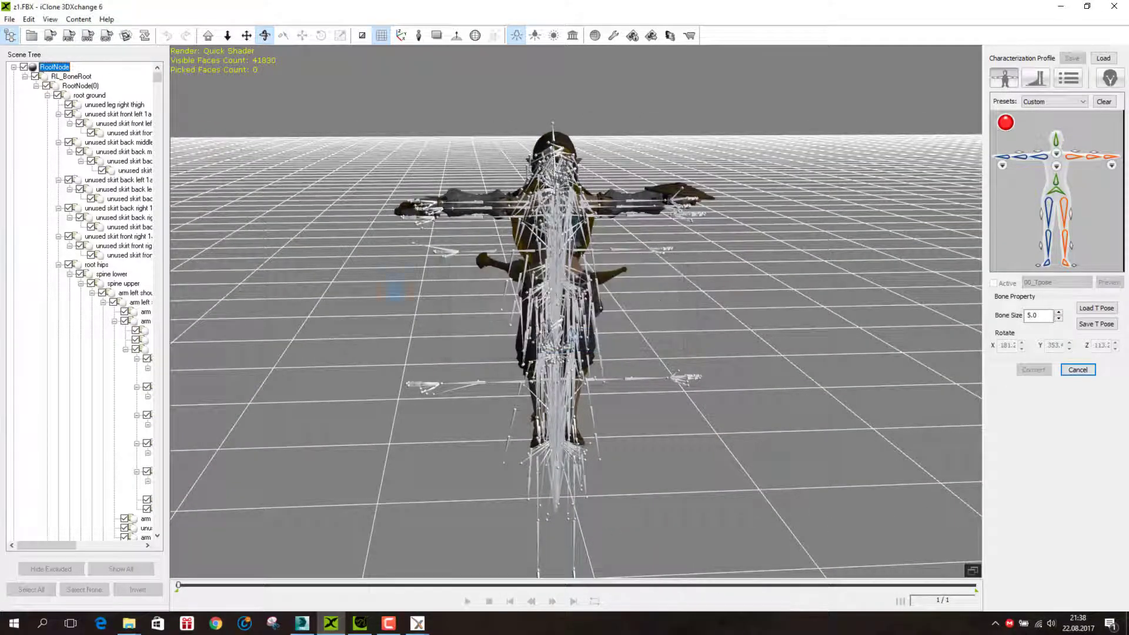
Start a new 3DXchange scene, reset 3ds Max without saving, and bring up the Gerudo Outfits folder.
click(10, 20)
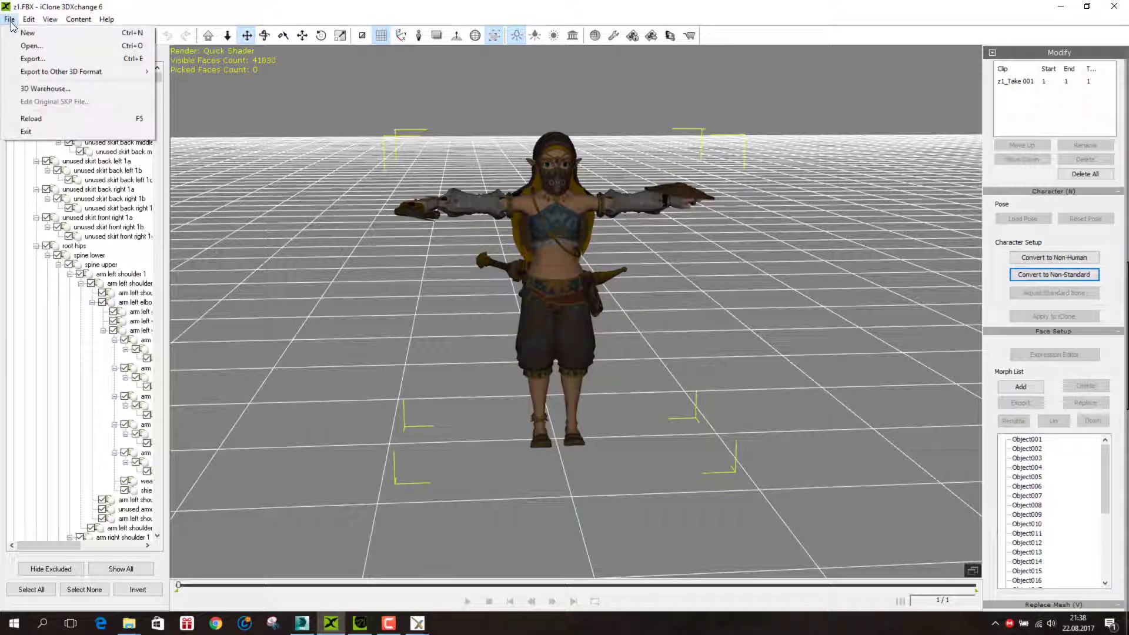
click(27, 31)
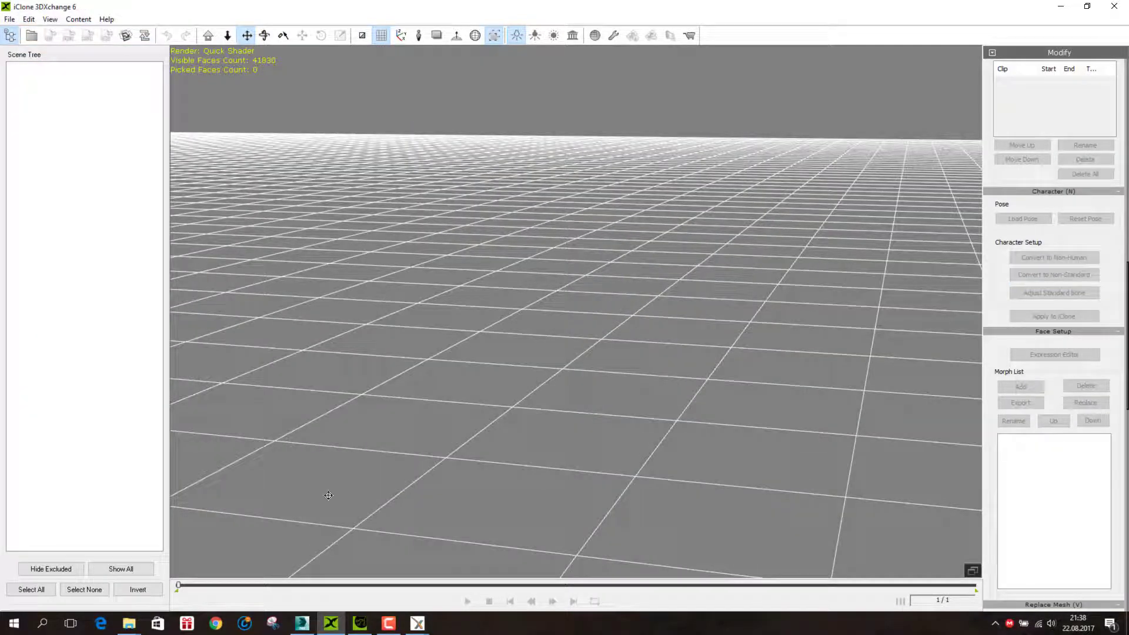
click(302, 623)
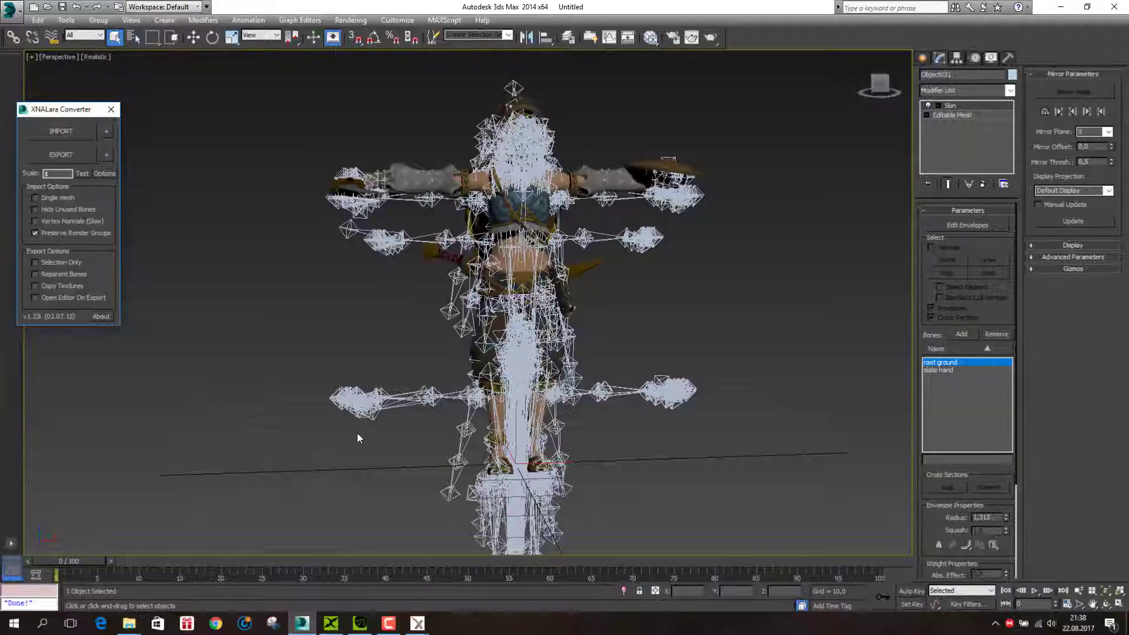
click(10, 9)
click(51, 76)
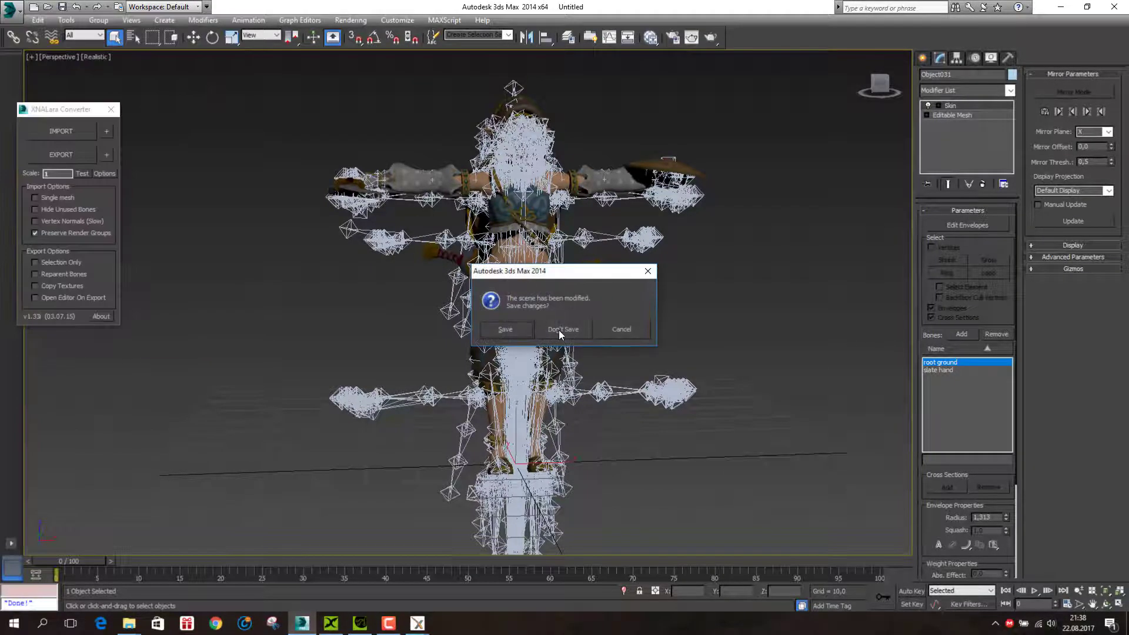
click(560, 332)
click(529, 331)
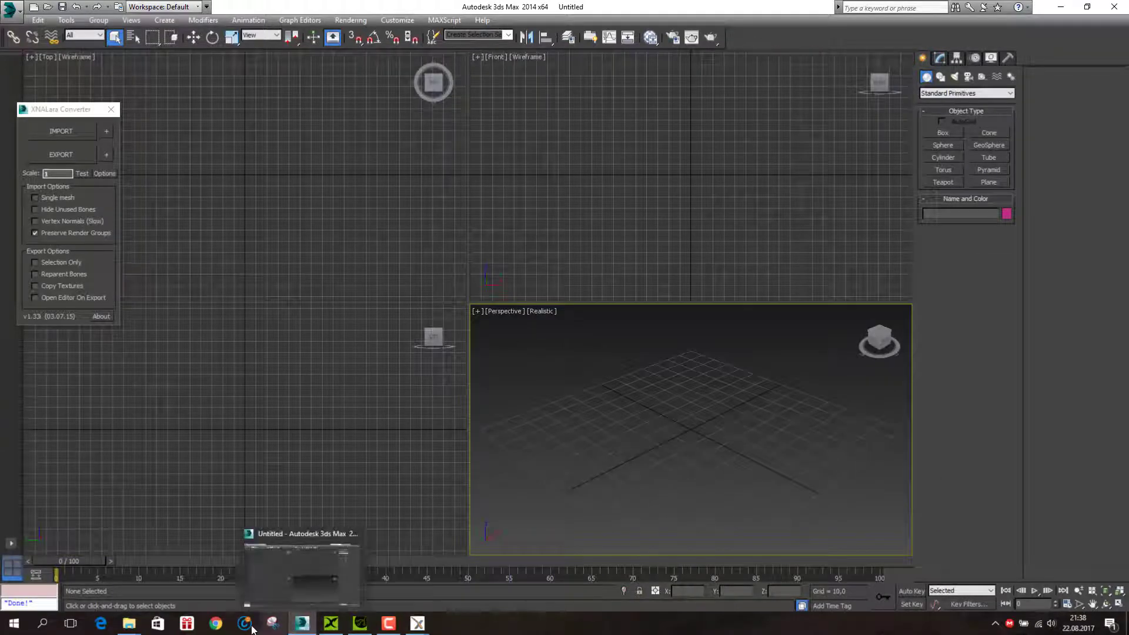
mouse_move(129, 623)
click(114, 582)
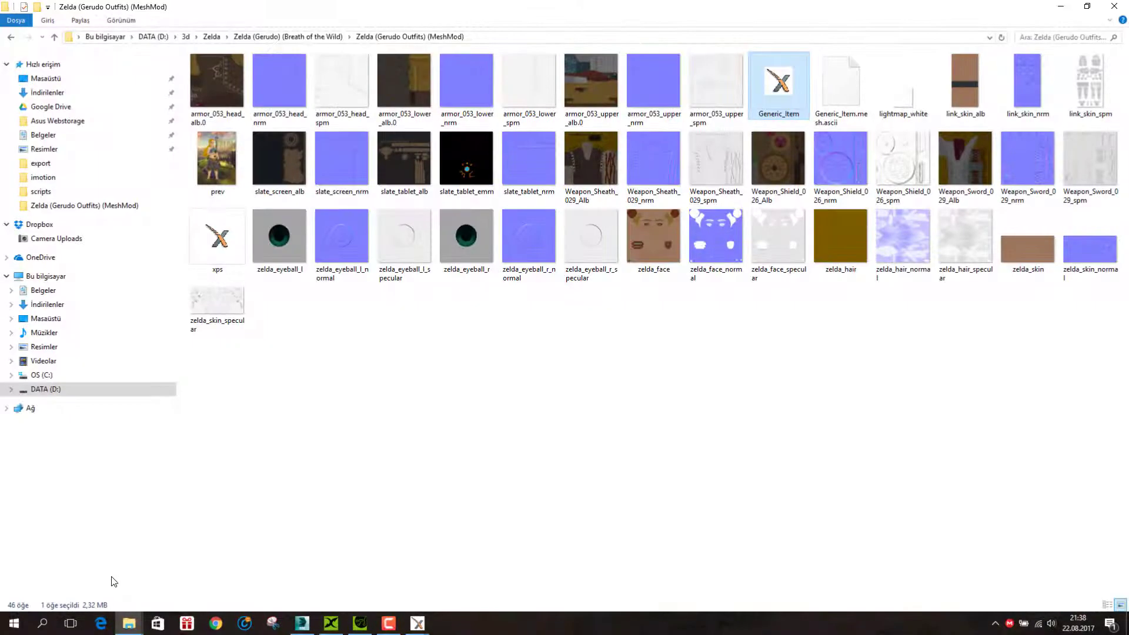
Create a 'Yeni klasör' folder beside the model files and reopen Generic_Item in XNA Posing Studio.
right_click(412, 395)
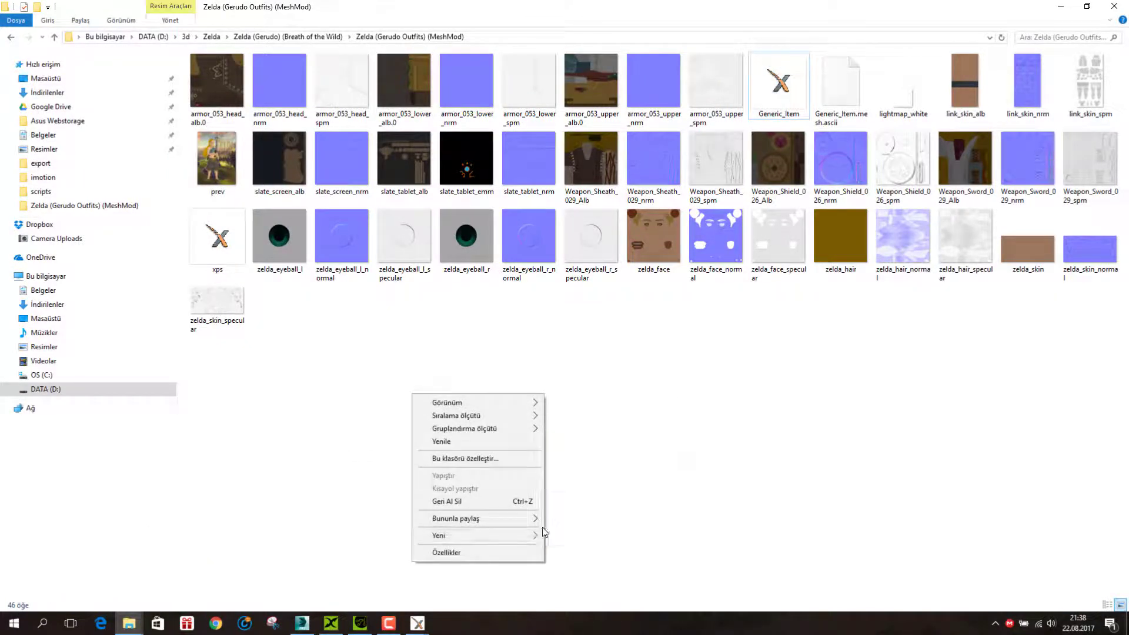
mouse_move(438, 535)
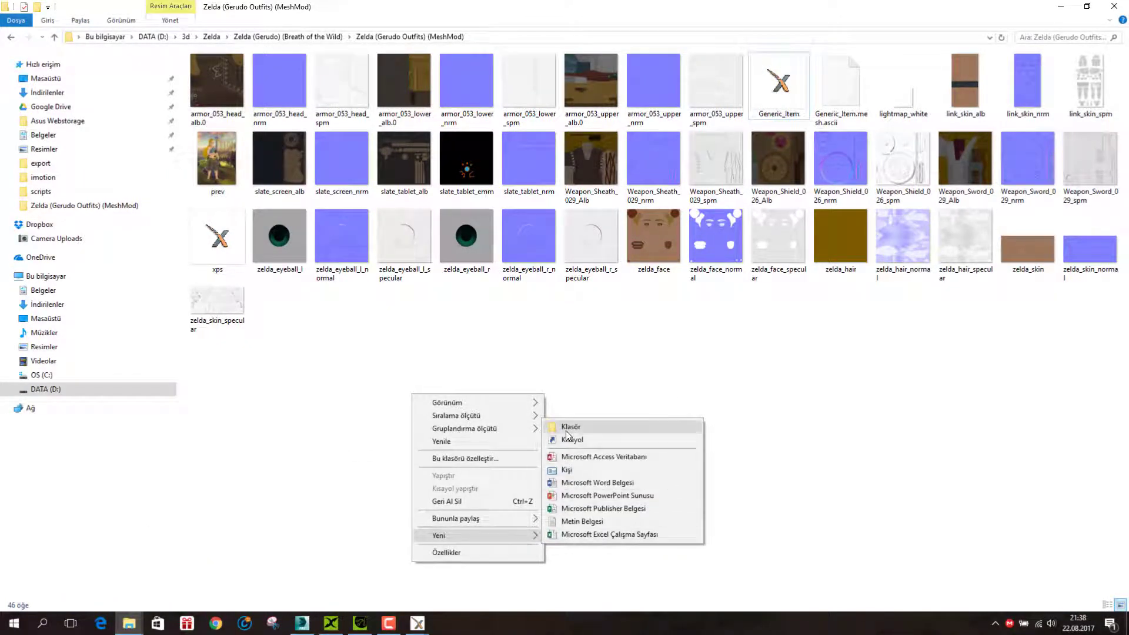
click(566, 427)
key(Return)
click(842, 97)
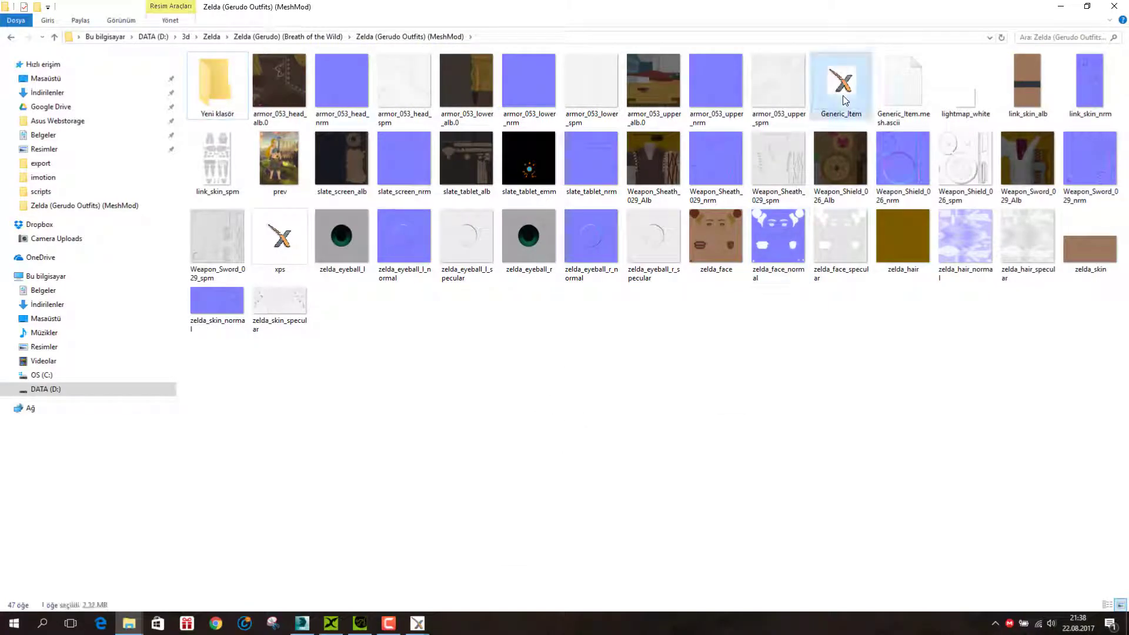
double_click(842, 95)
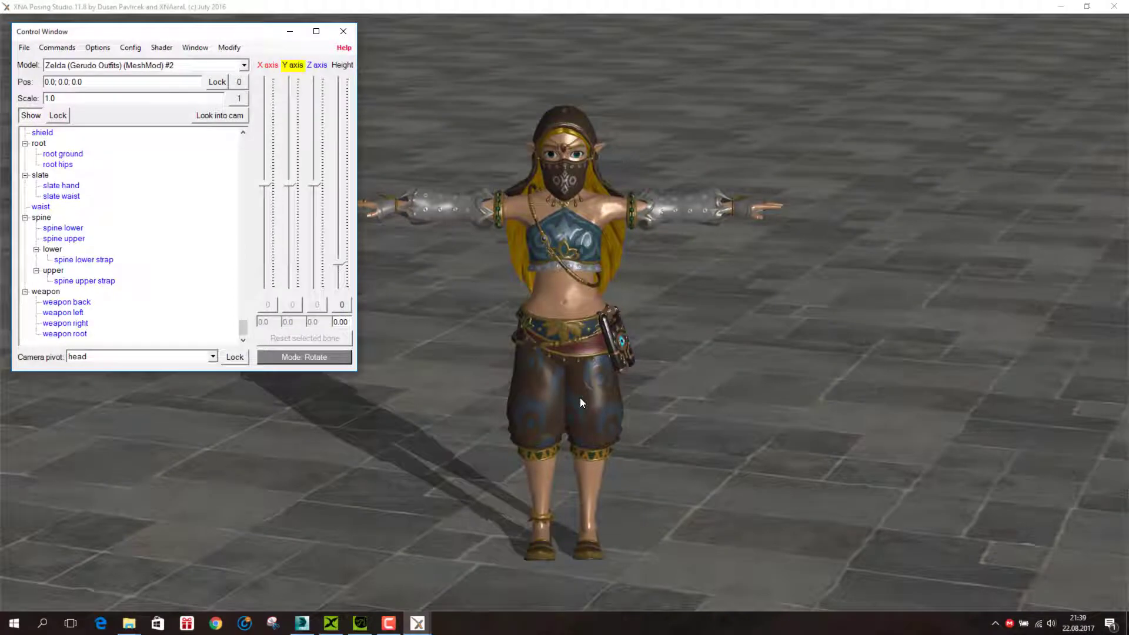
Save the model as a generic item with copy textures, remove unused bones and store pose.
click(727, 349)
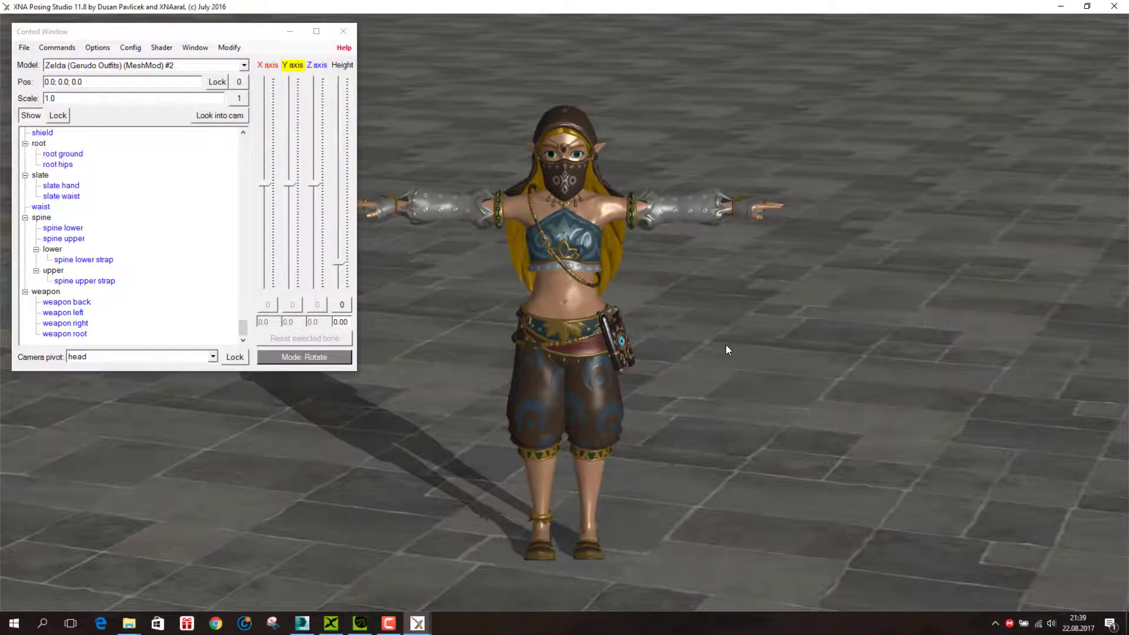
click(230, 48)
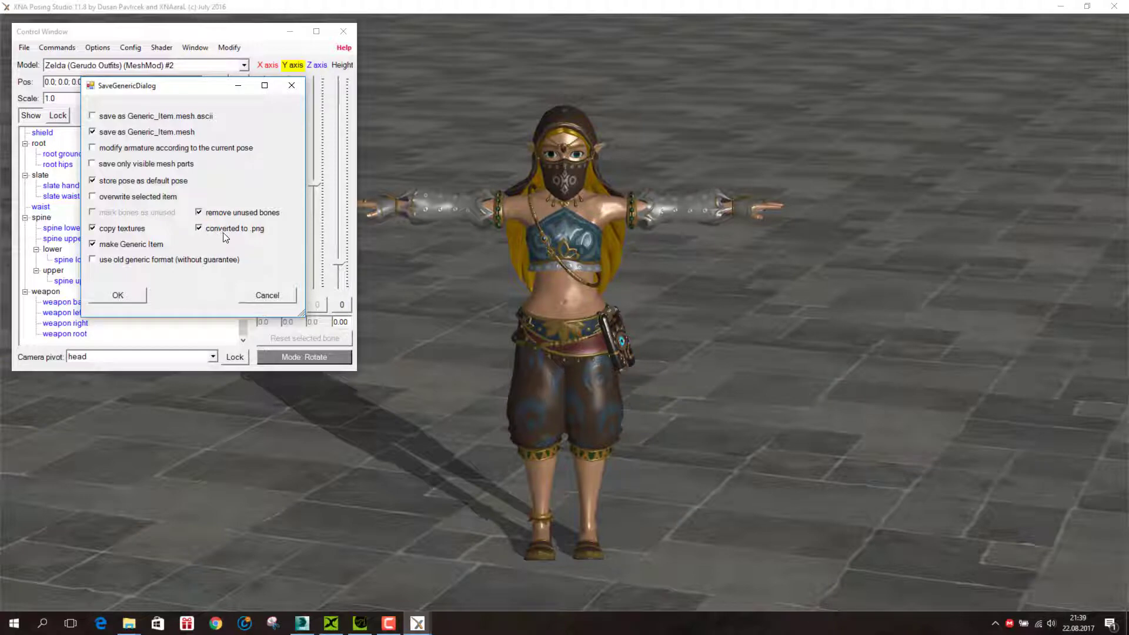
click(137, 296)
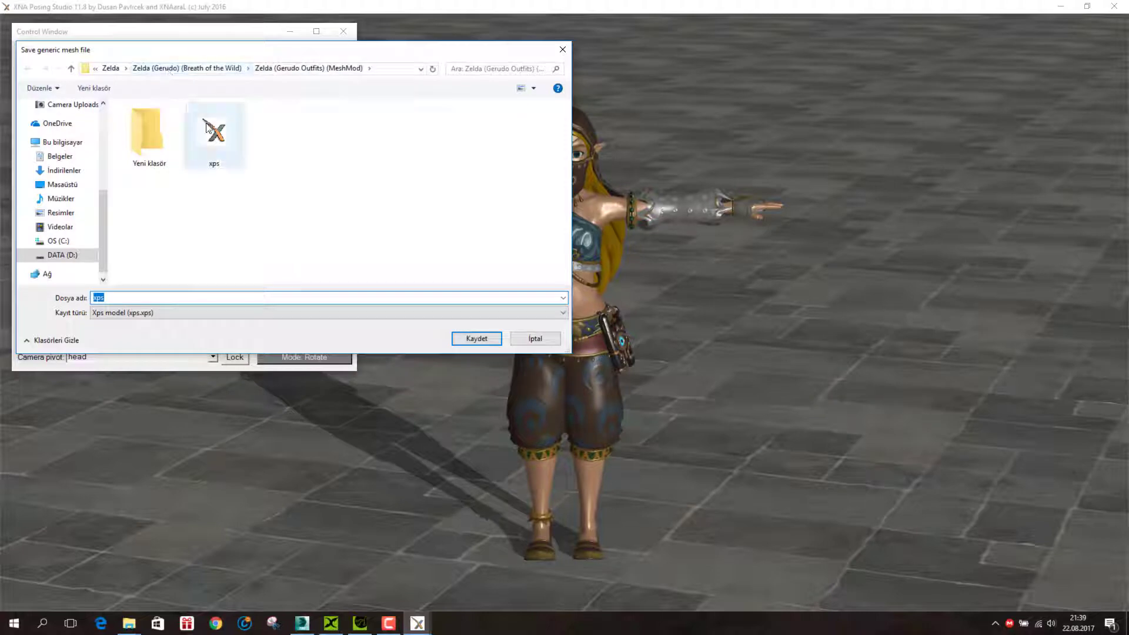
Save the model as Generic_Item.mesh in Yeni klasör, accepting removal of 2660 unused bones.
double_click(147, 134)
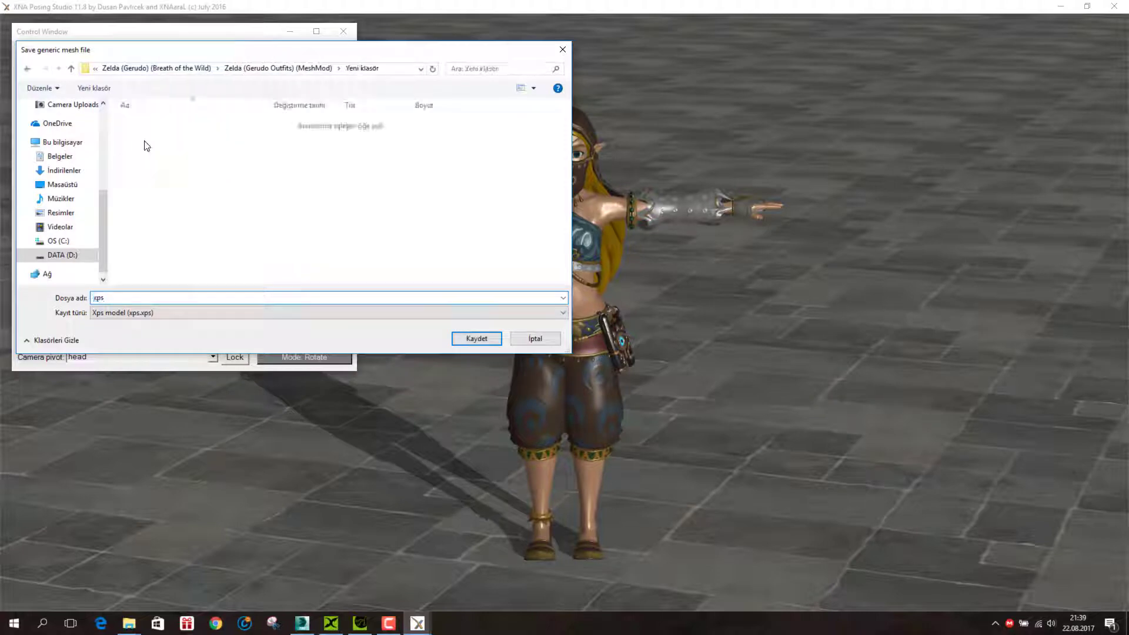
click(131, 313)
click(133, 327)
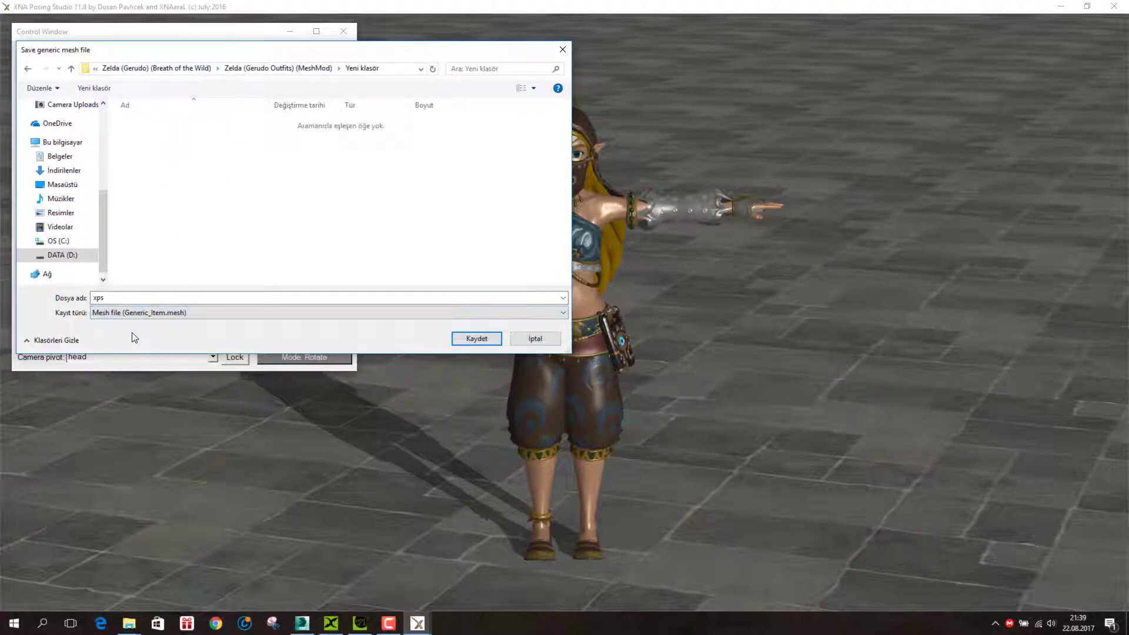
double_click(121, 298)
text(Generic_Item.mesh)
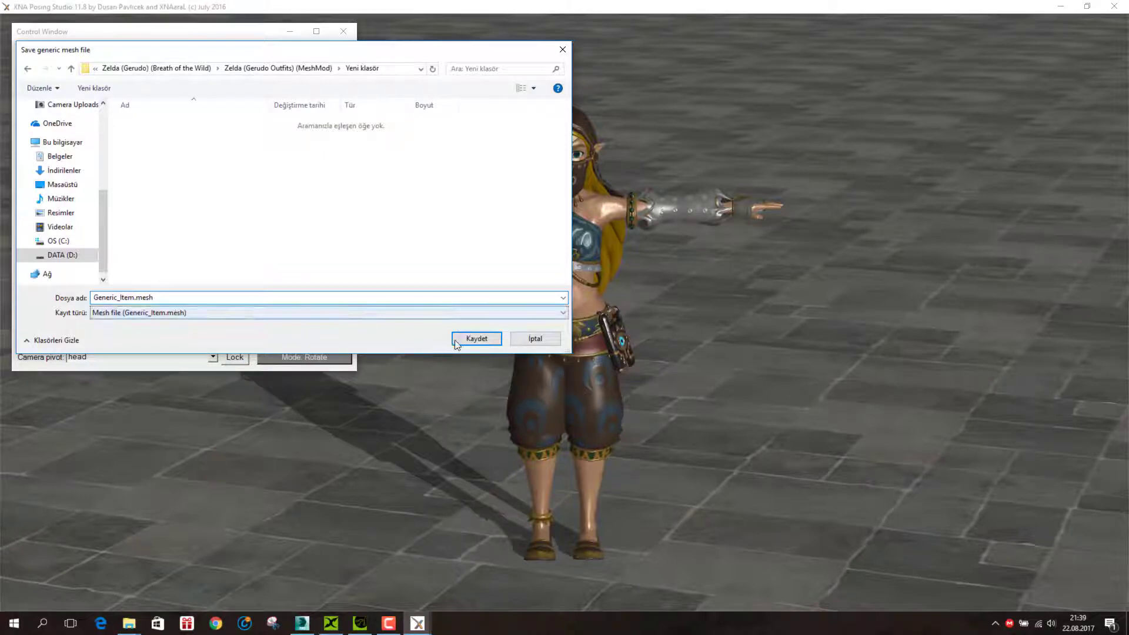
click(469, 339)
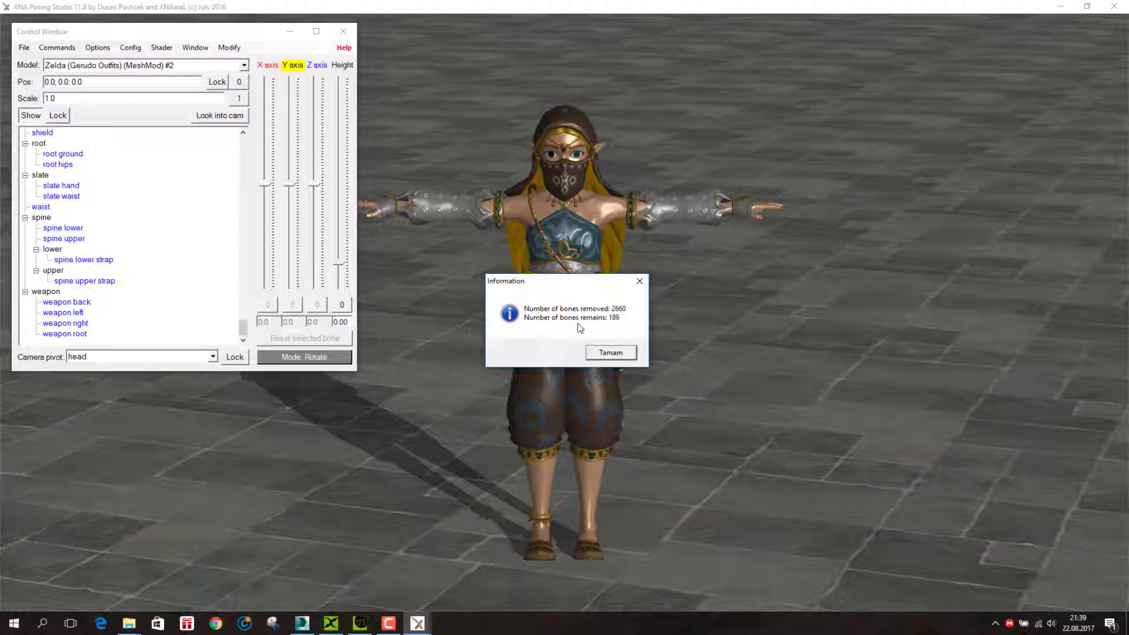
click(614, 355)
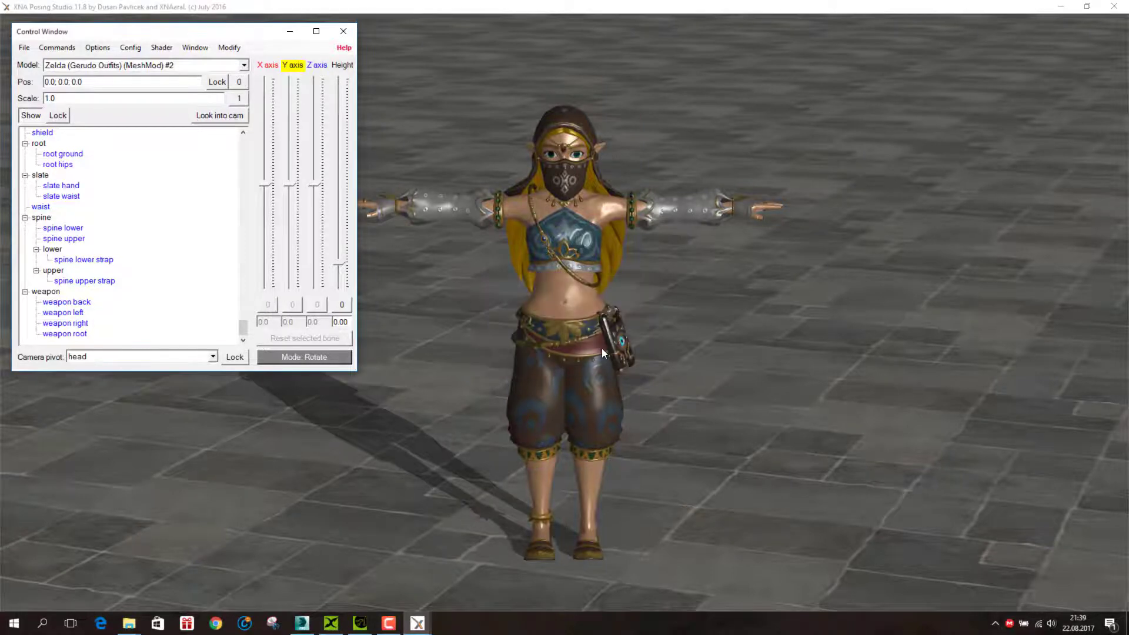
mouse_move(302, 623)
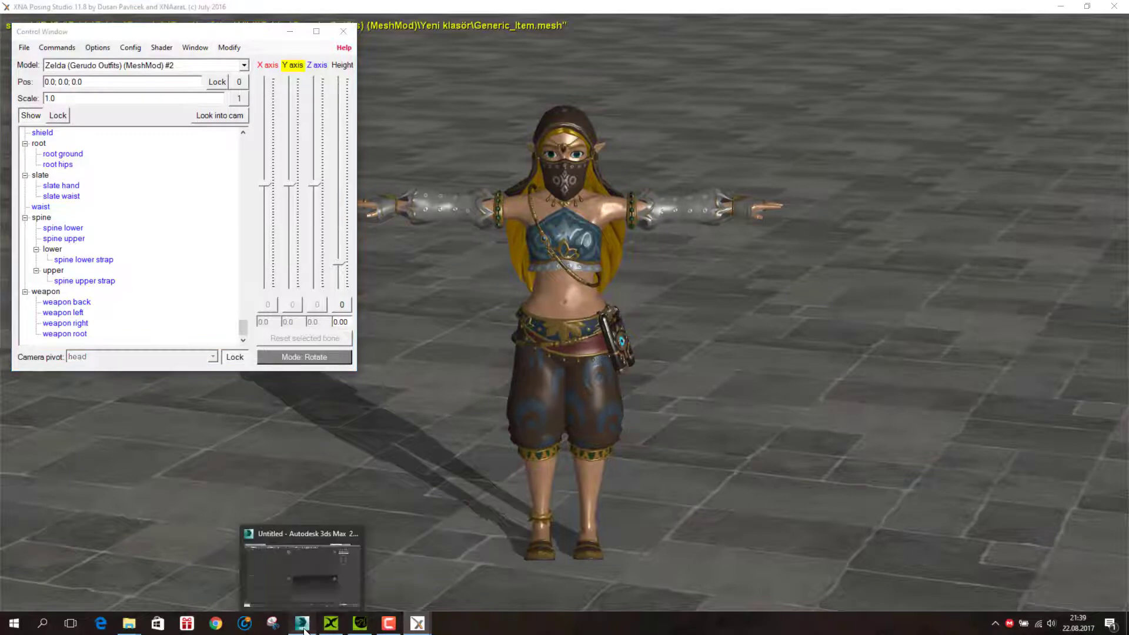
Import Generic_Item from the Yeni klasör folder into 3ds Max with the XNALara importer.
click(318, 559)
click(290, 31)
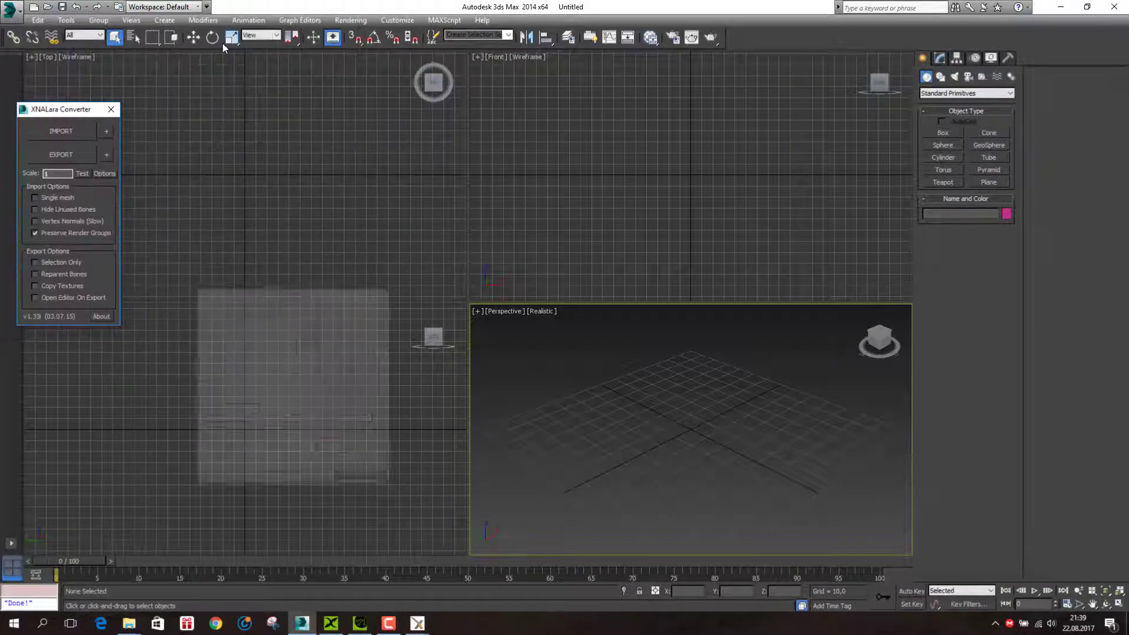
click(12, 8)
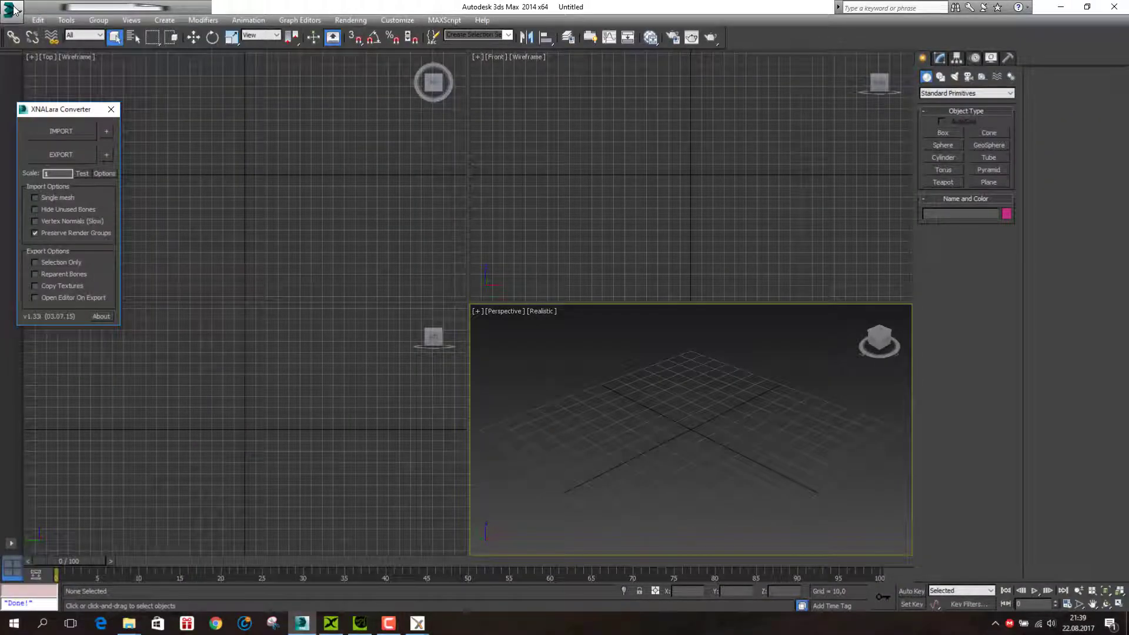
click(47, 126)
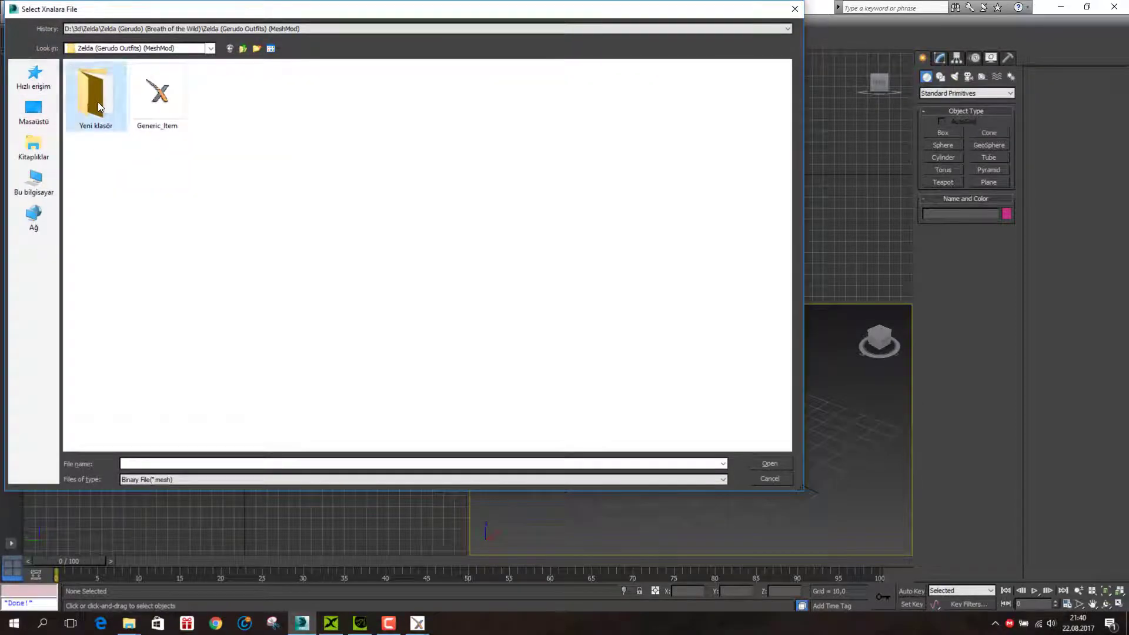
double_click(98, 101)
double_click(96, 78)
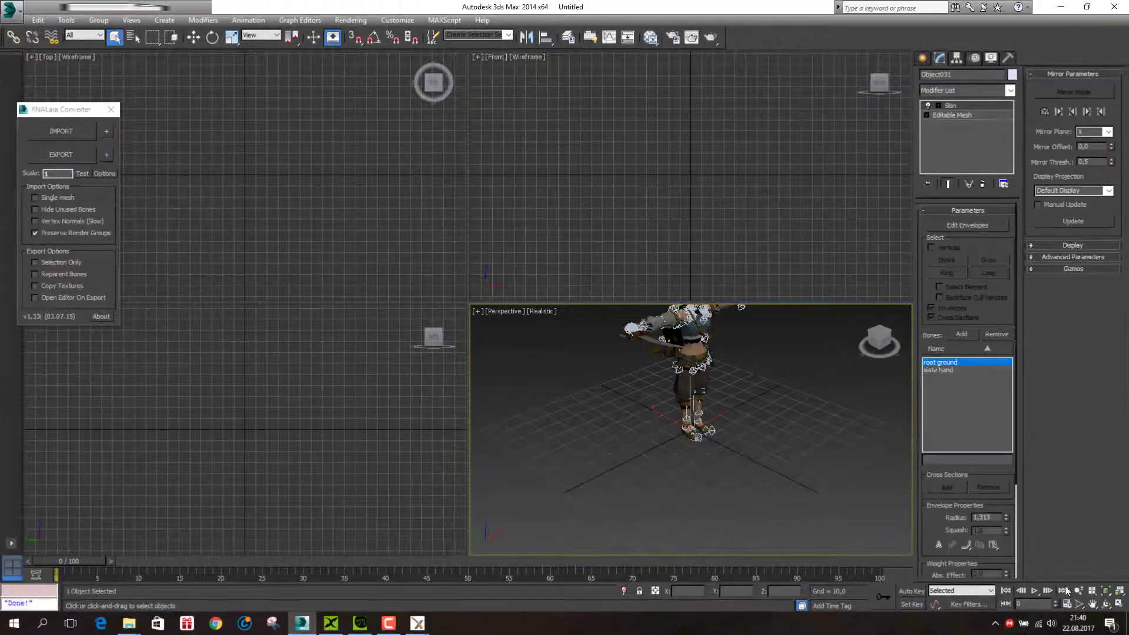
Frame the character in a maximized Perspective view, then delete the shield and two hand bones.
click(1119, 606)
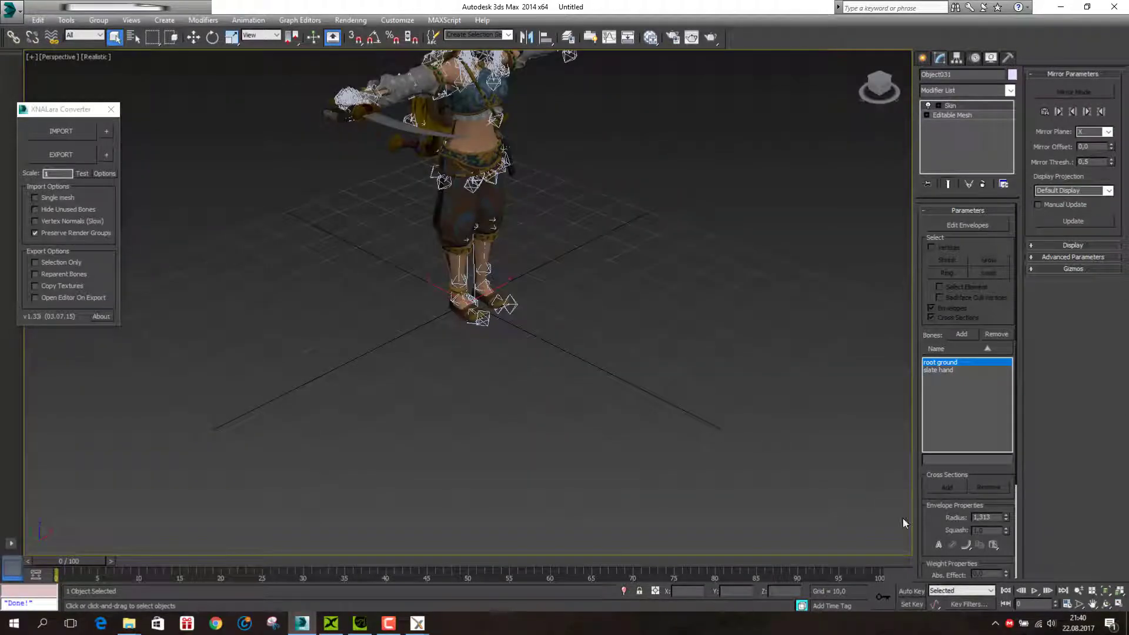
click(1093, 605)
drag(536, 241, 538, 347)
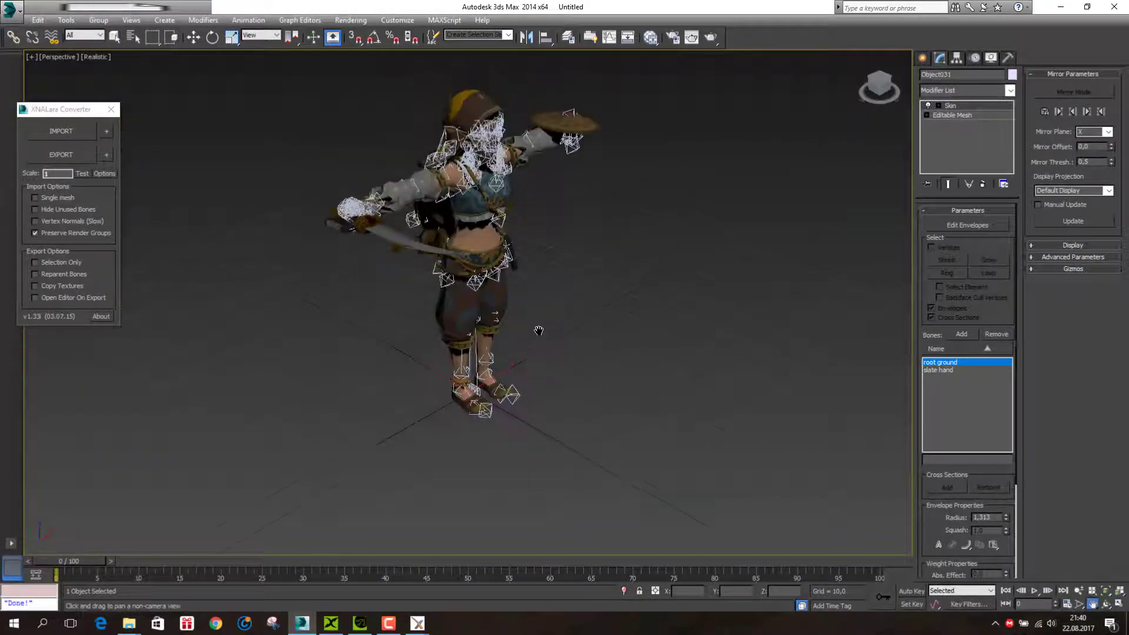
click(883, 93)
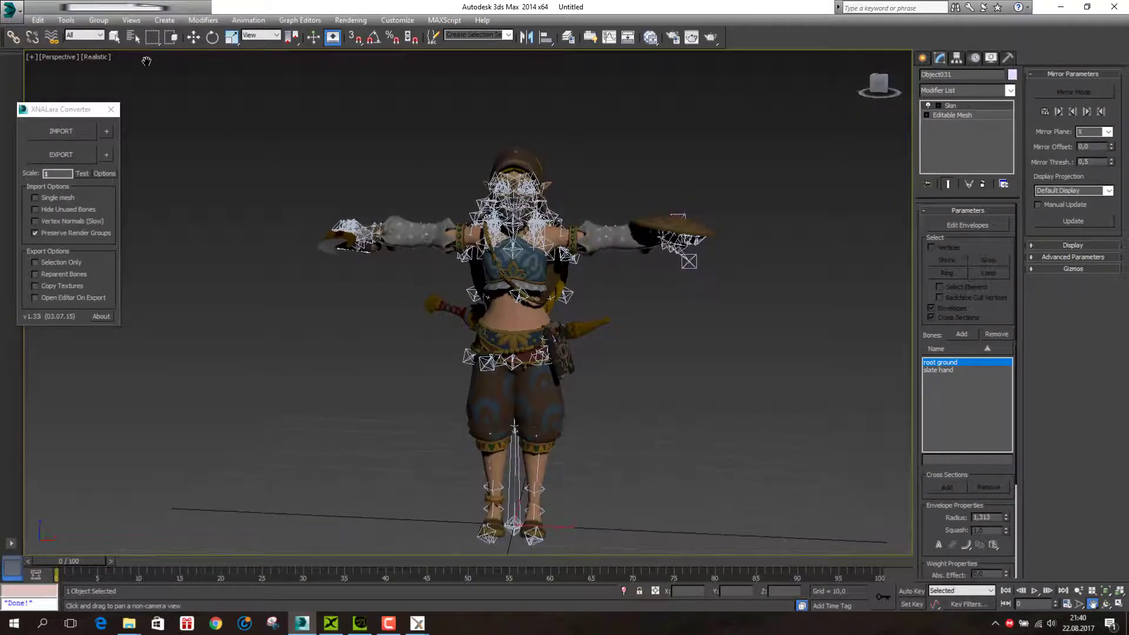
click(115, 38)
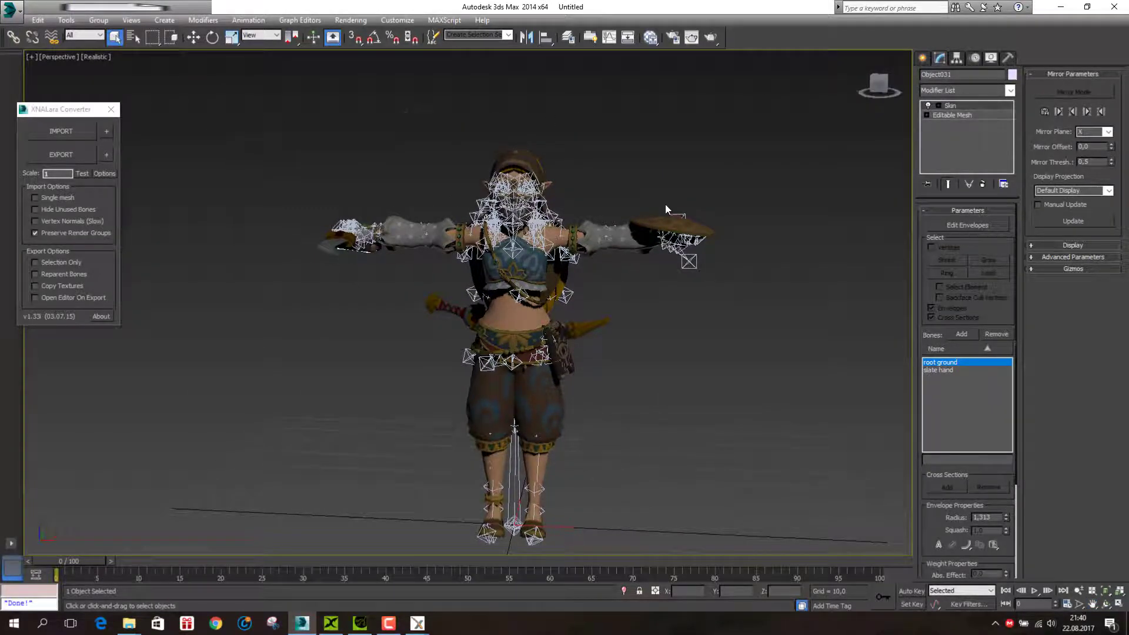
scroll(665, 204, up, 3)
click(690, 242)
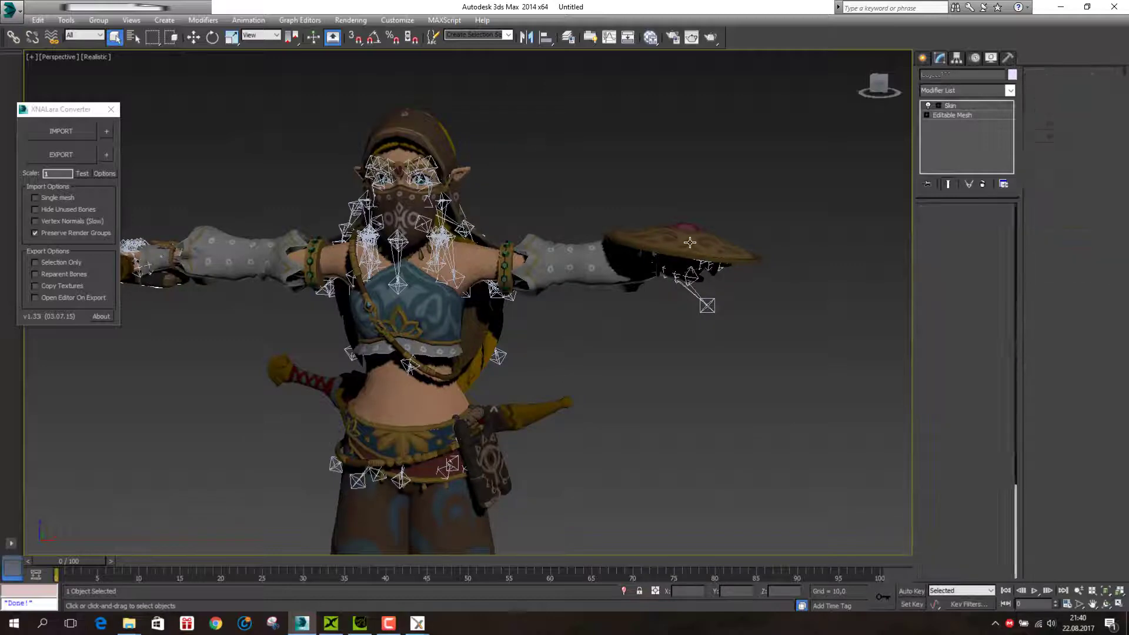
key(Delete)
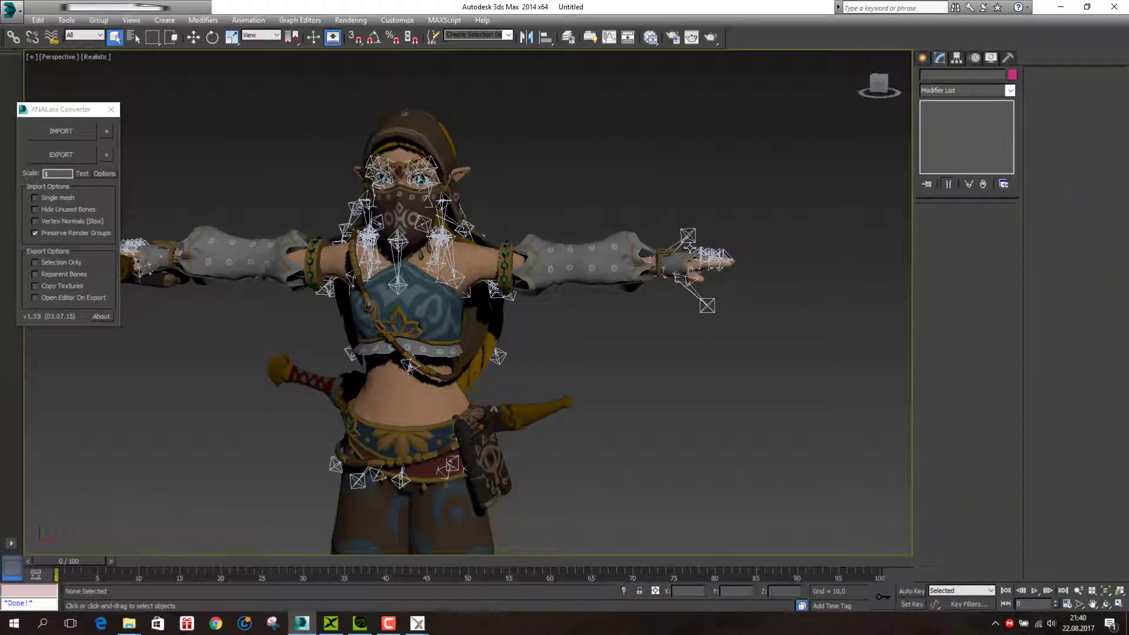
click(707, 304)
key(Delete)
click(686, 231)
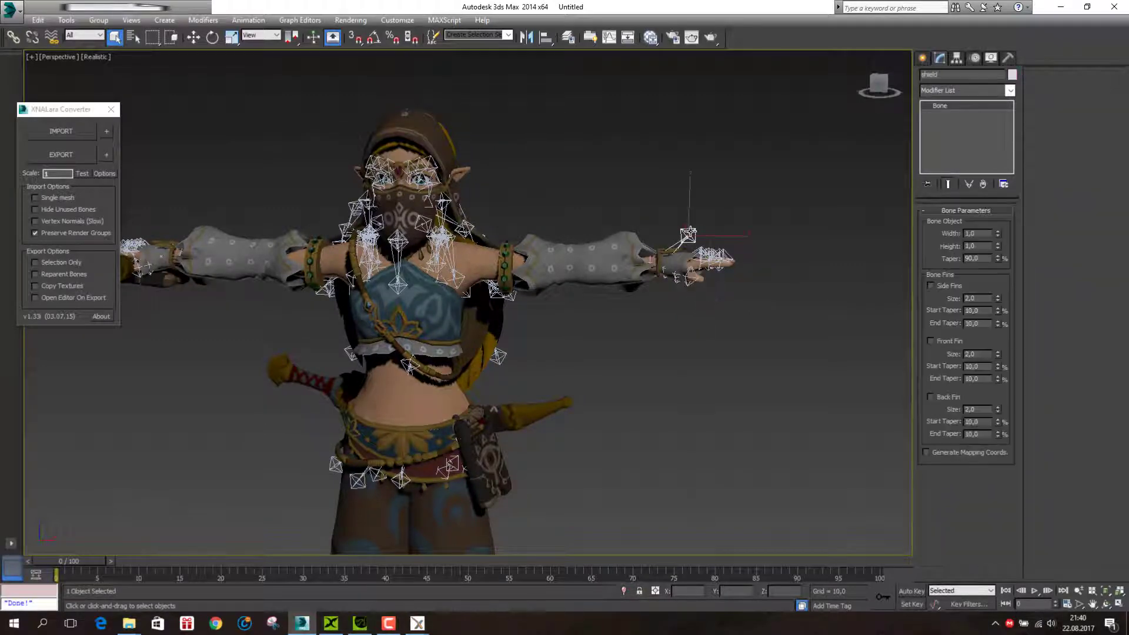
key(Delete)
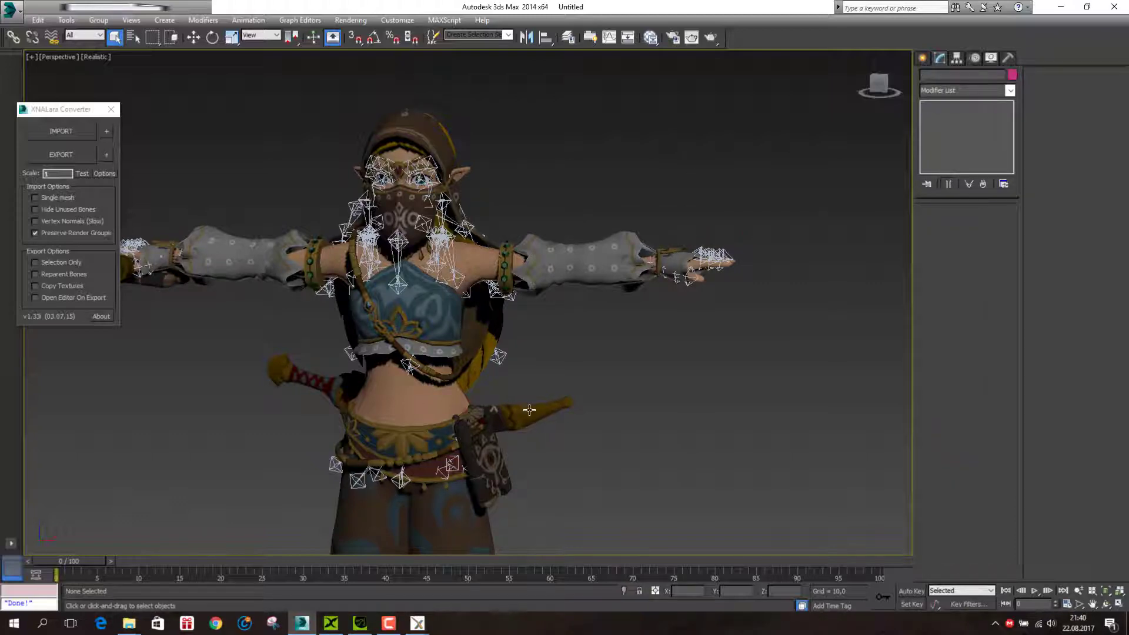
Delete the sword sheath, sword, hip pouch and remaining hip item.
click(529, 410)
key(Delete)
click(307, 373)
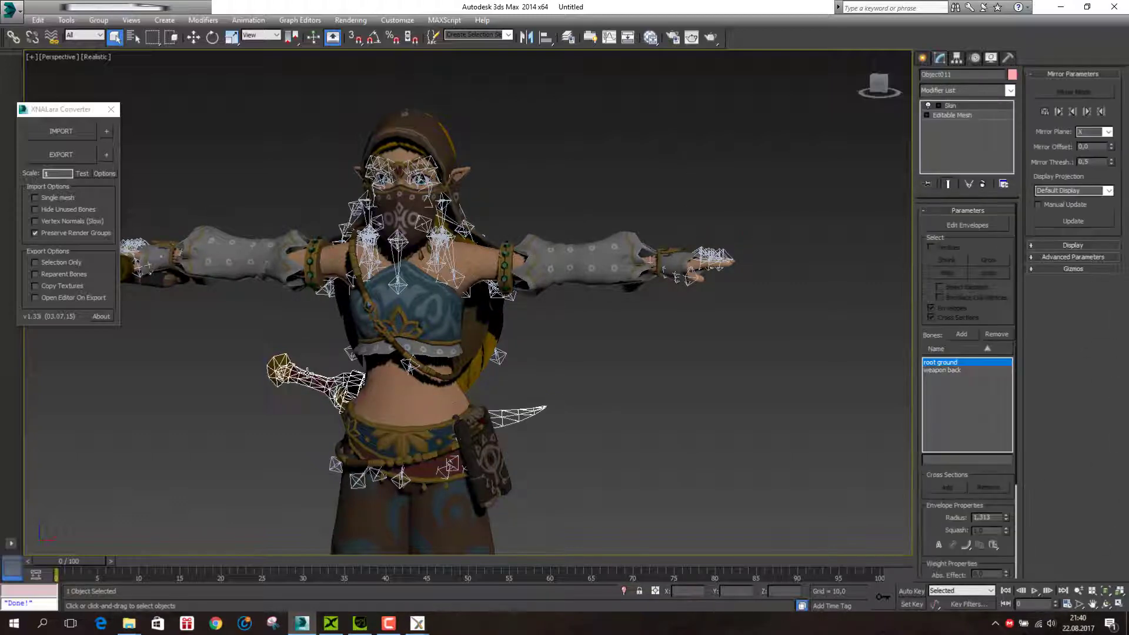
key(Delete)
click(482, 470)
key(Delete)
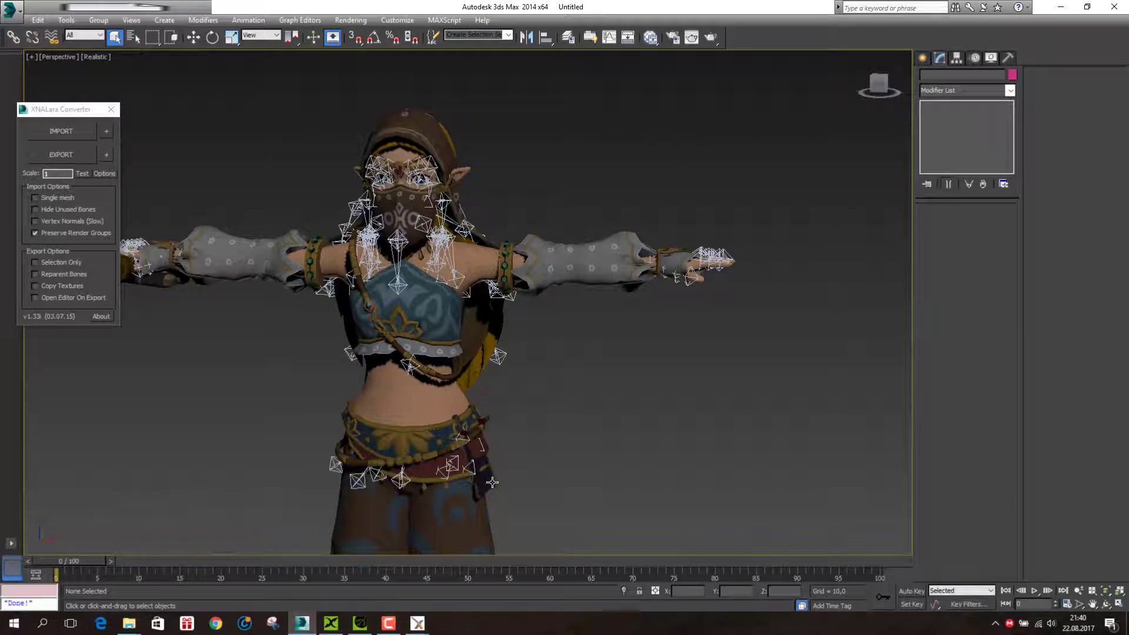
click(491, 482)
key(Delete)
Delete the horn pieces at the character's left hand.
click(1092, 604)
drag(423, 381, 586, 387)
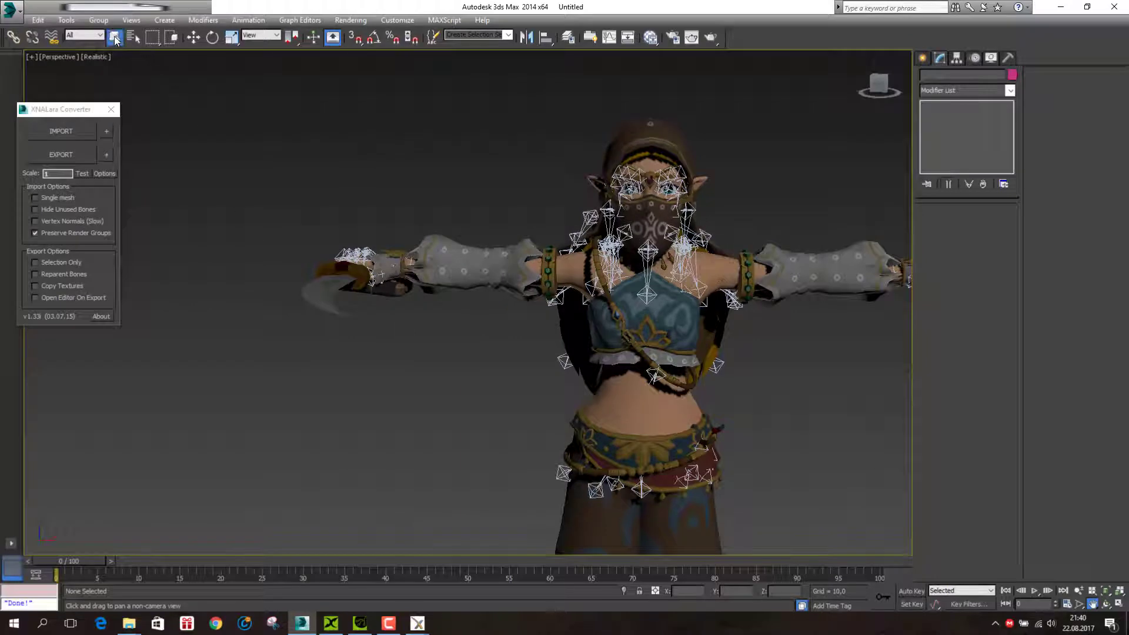
click(115, 39)
click(315, 294)
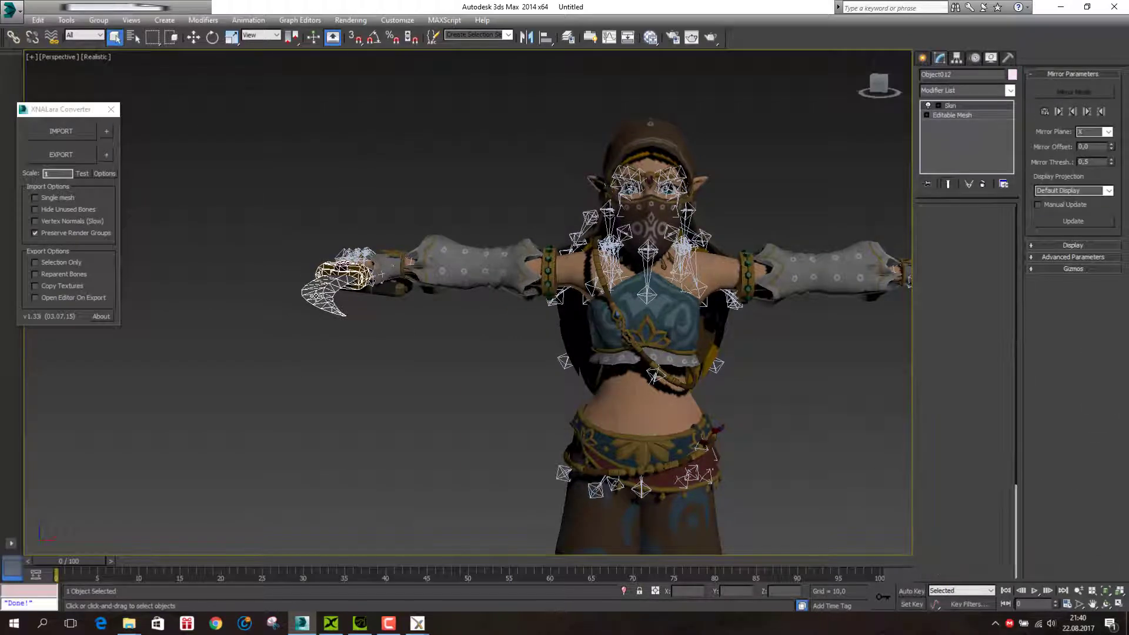
key(Delete)
click(330, 285)
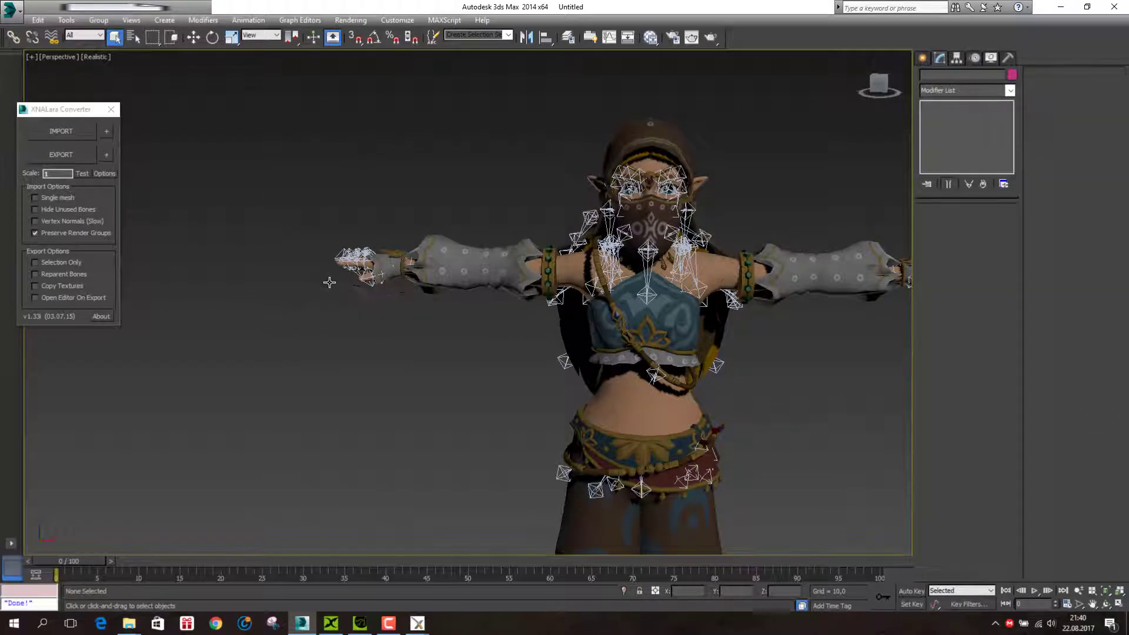
click(342, 289)
key(Delete)
Orbit around the character to inspect the weapon right and slate hand bones.
scroll(402, 257, up, 5)
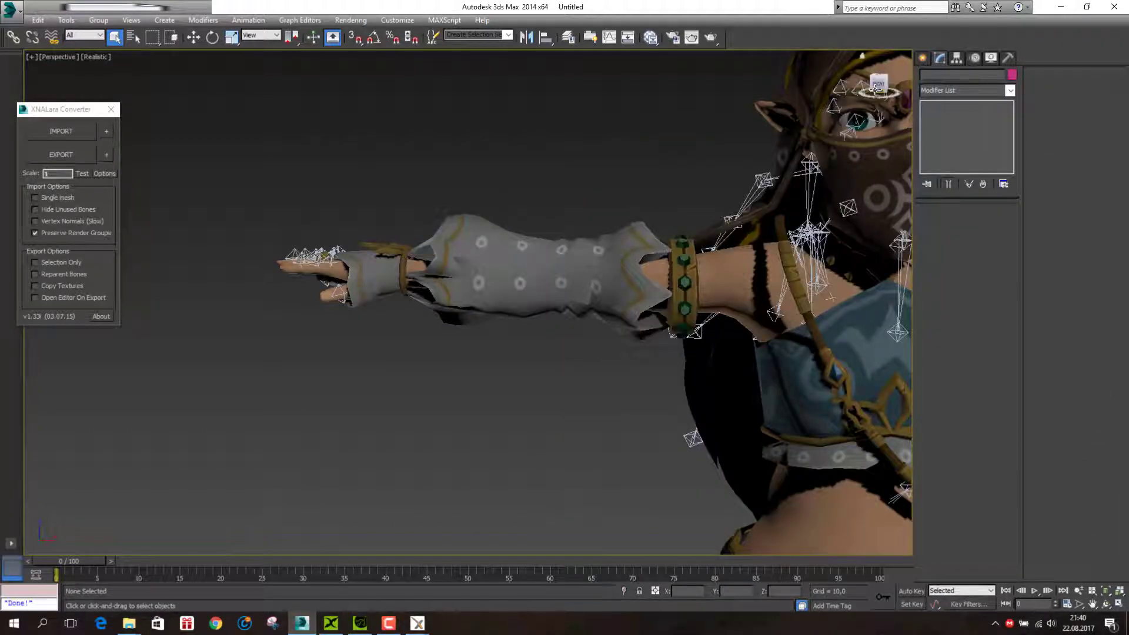
drag(878, 82, 850, 100)
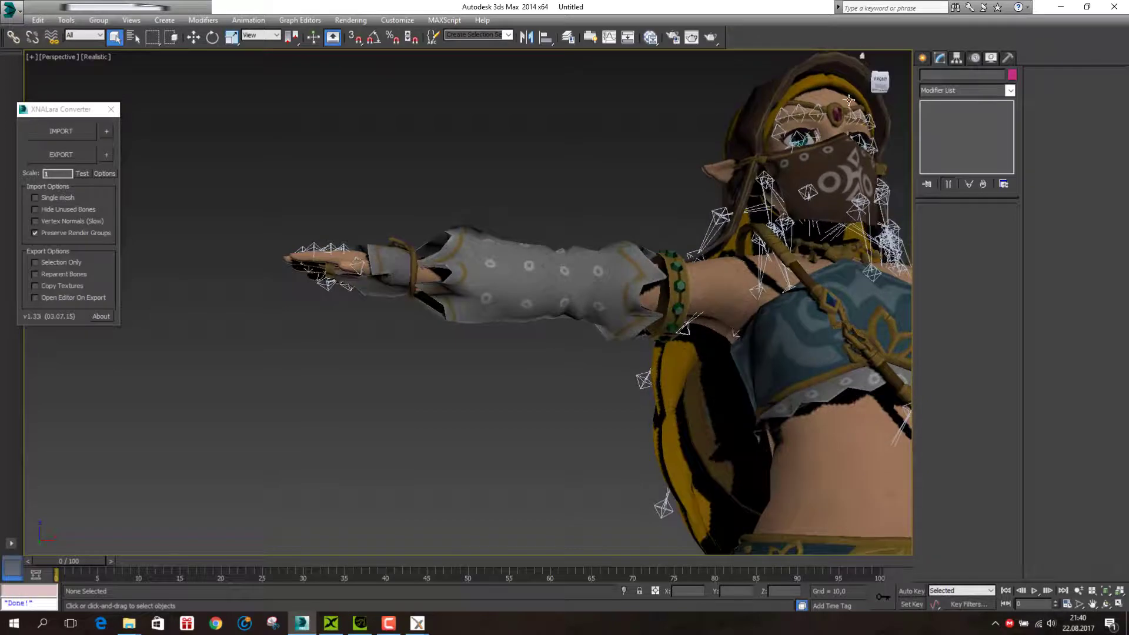
click(328, 282)
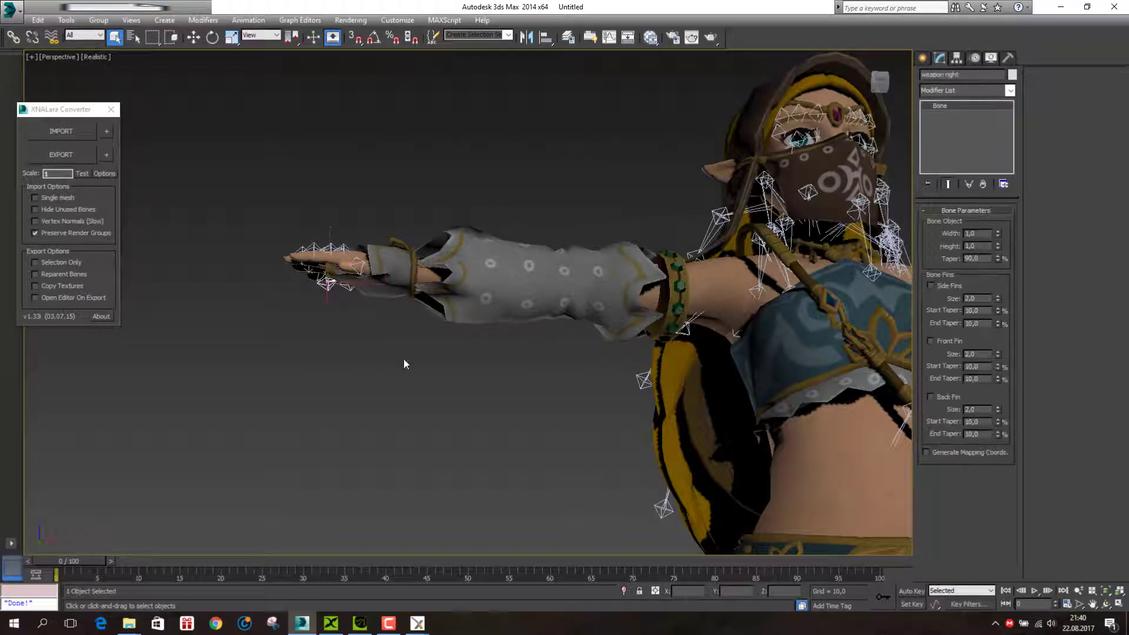
click(513, 349)
click(346, 286)
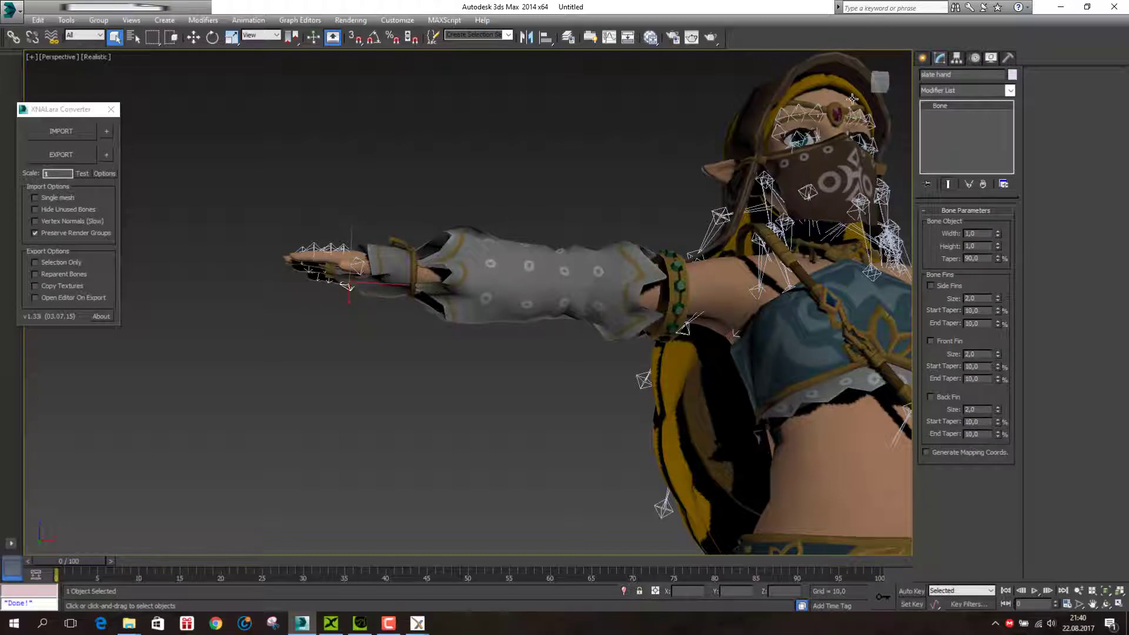
drag(882, 89, 834, 88)
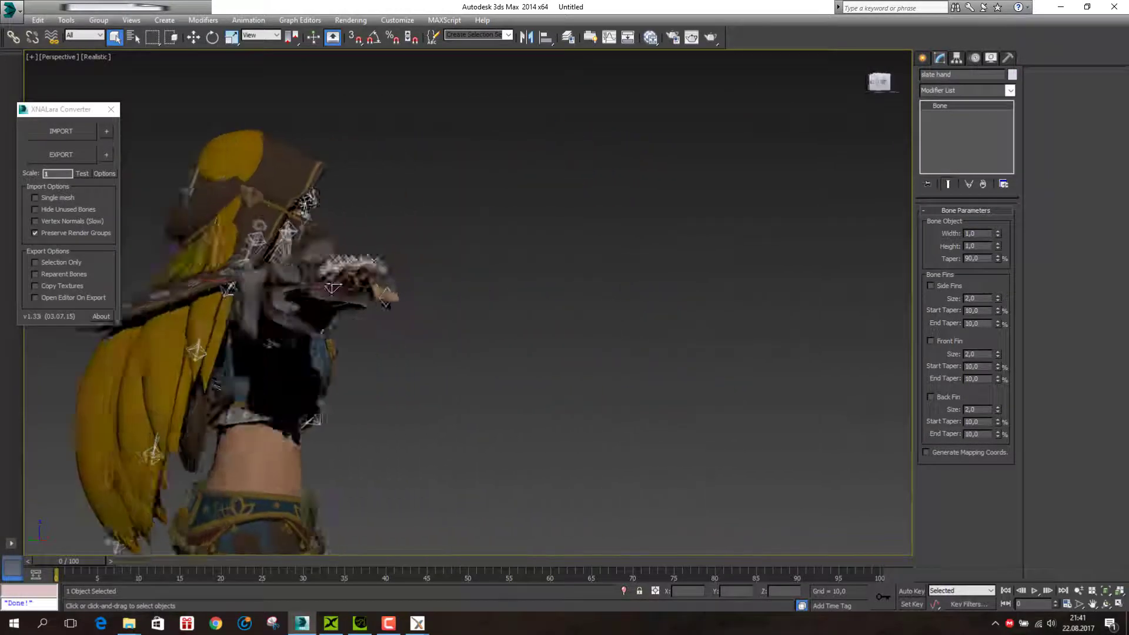
click(823, 94)
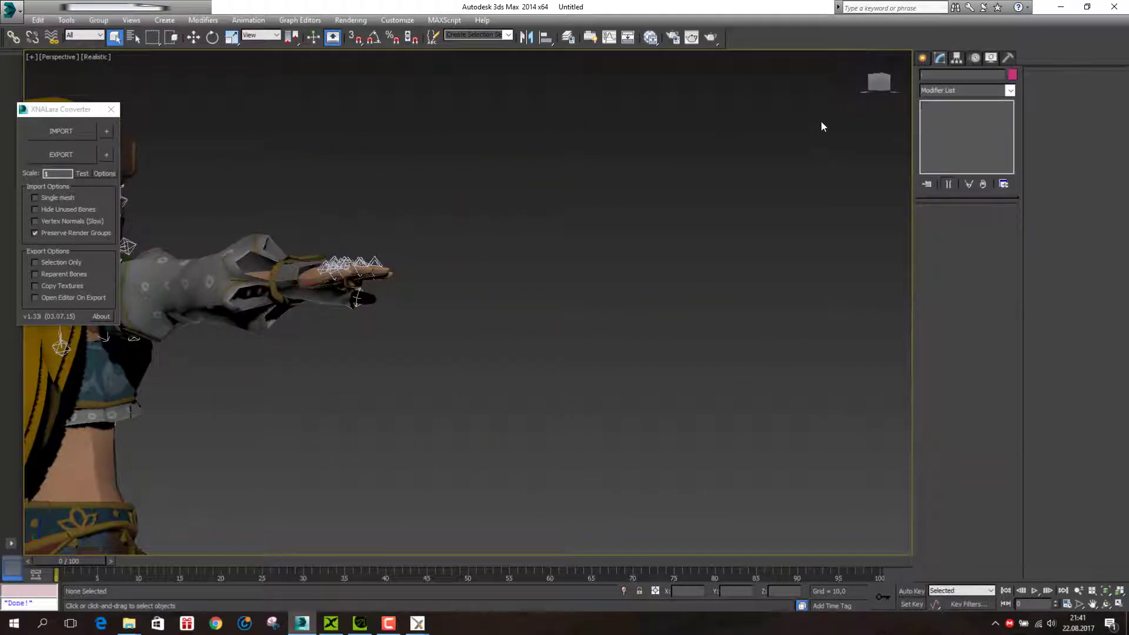
click(876, 87)
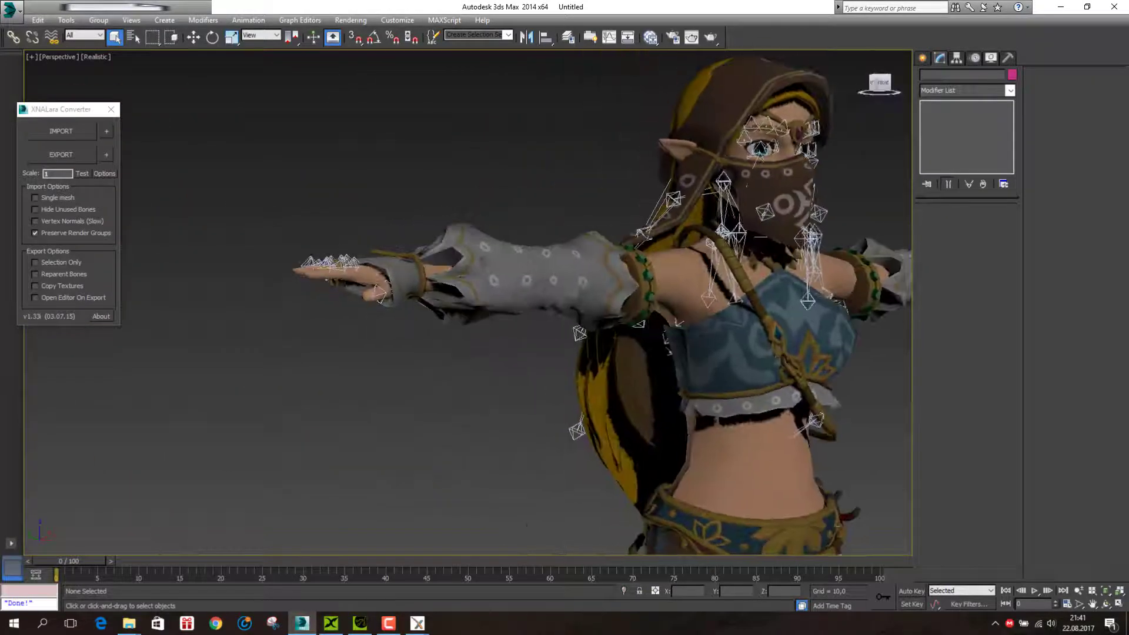
Export the scene as FBX file z2 to the export folder with the default FBX settings.
click(11, 8)
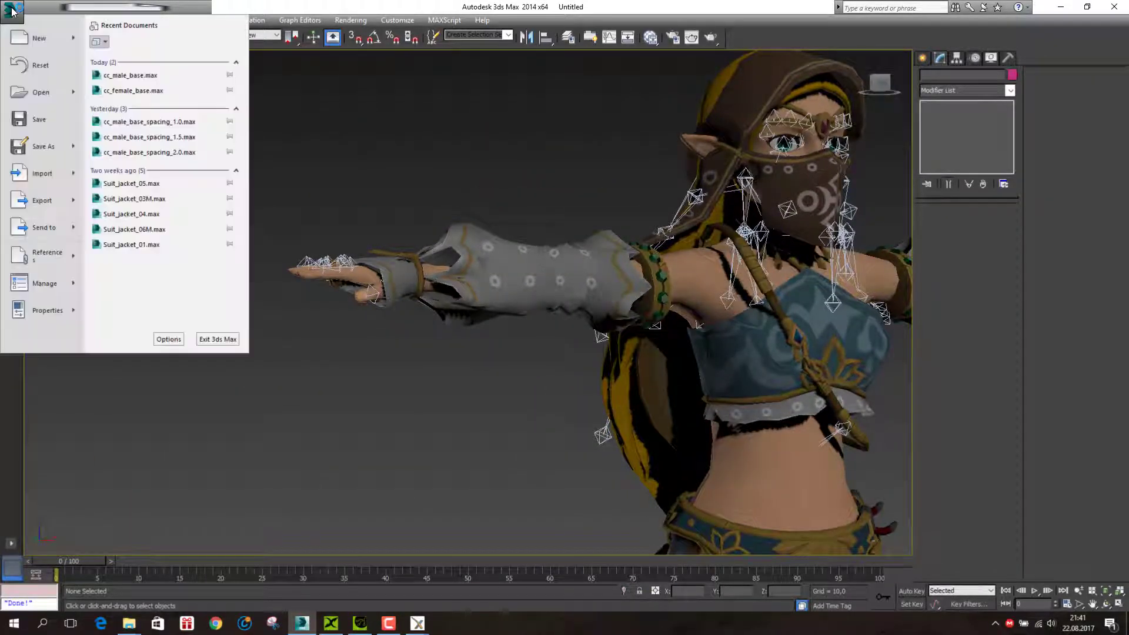
click(33, 199)
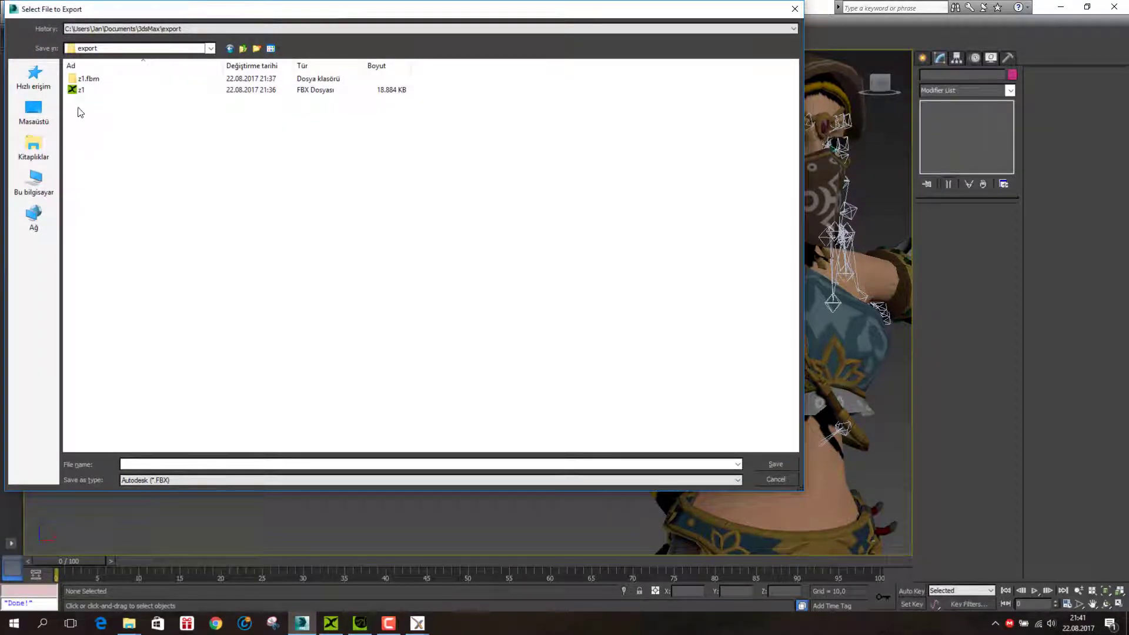
click(79, 91)
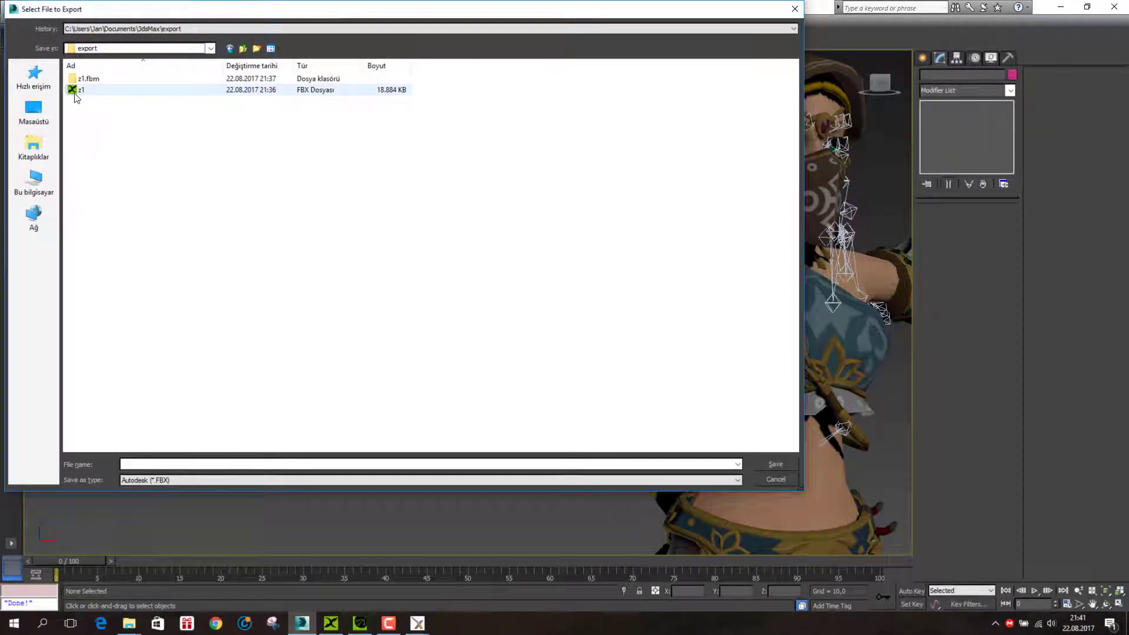
double_click(180, 465)
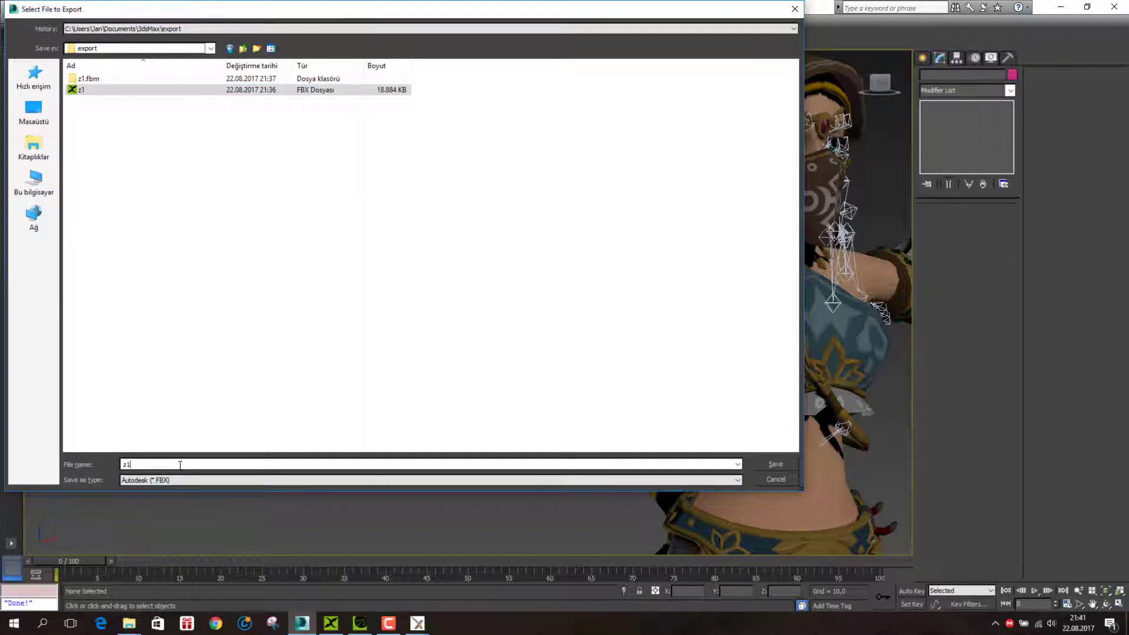
key(BackSpace)
text(2)
click(768, 464)
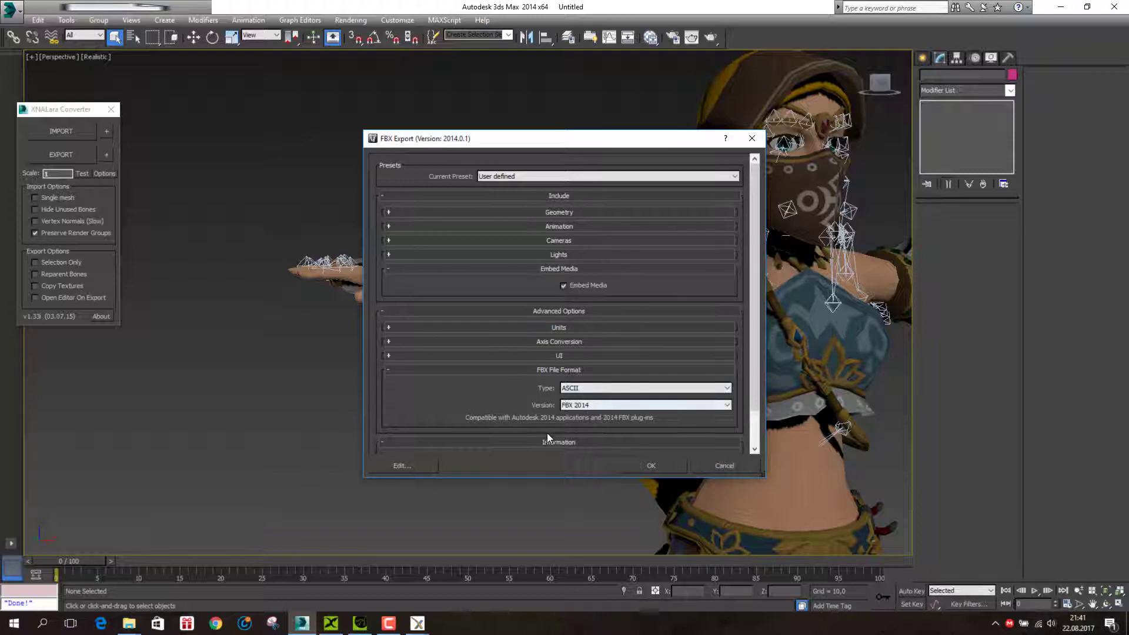
click(647, 463)
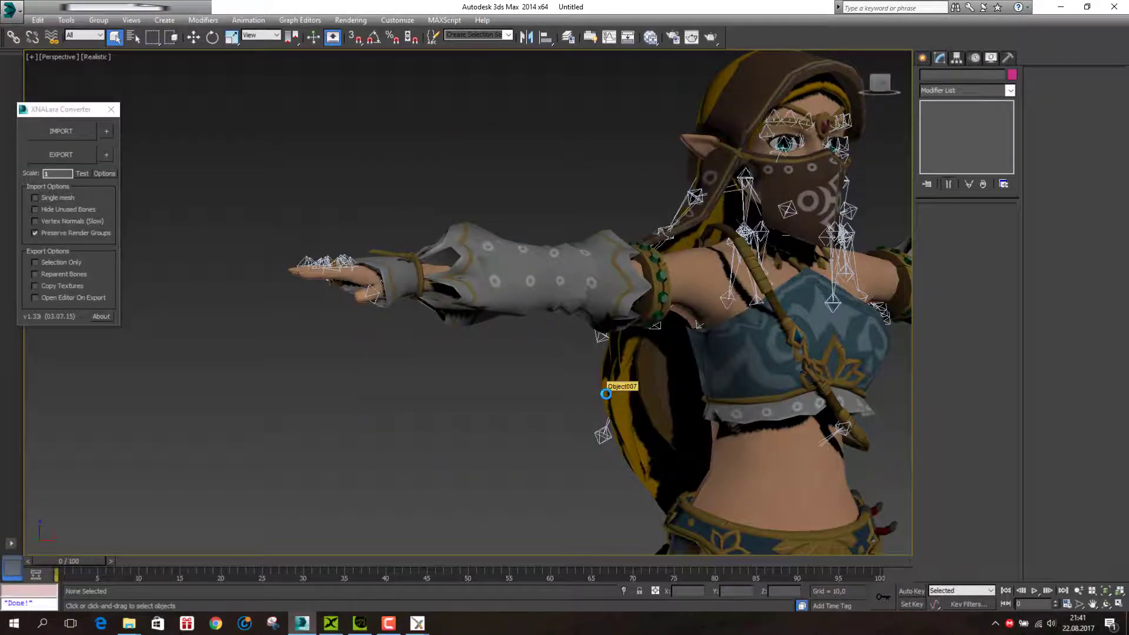
click(1060, 6)
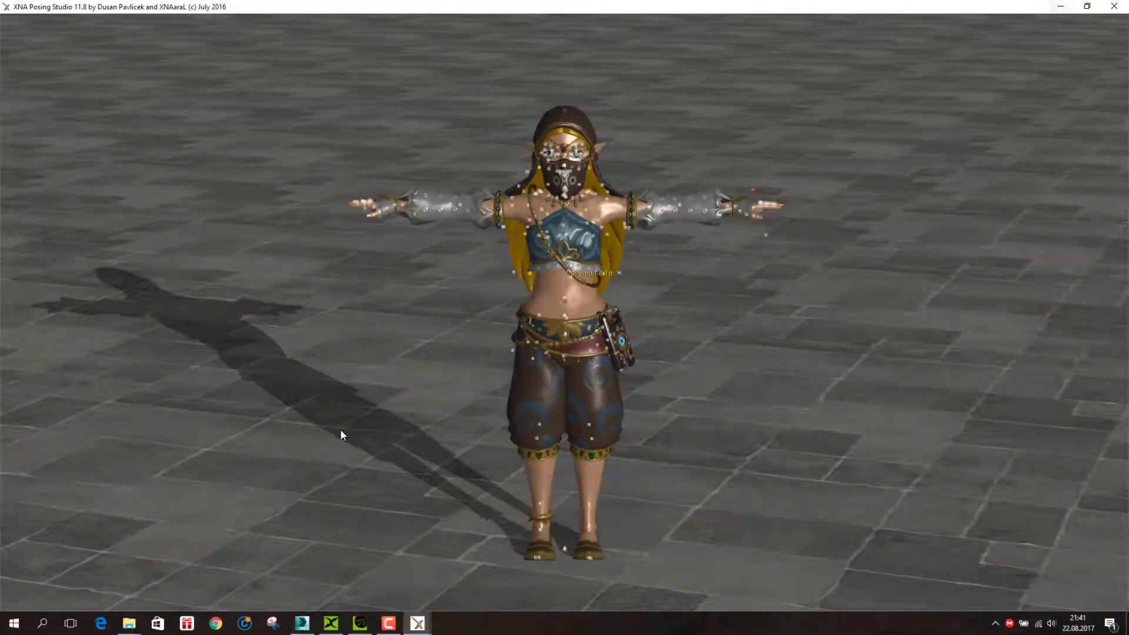
Quit XNA Posing Studio, confirming with Evet, and close its remaining window.
click(418, 623)
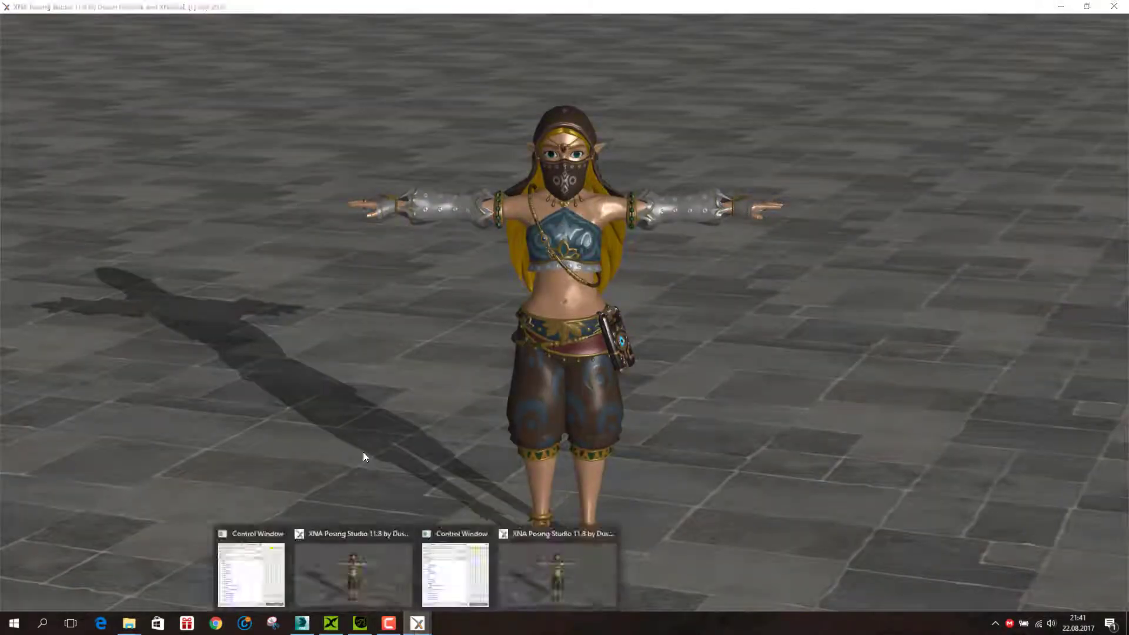
click(509, 588)
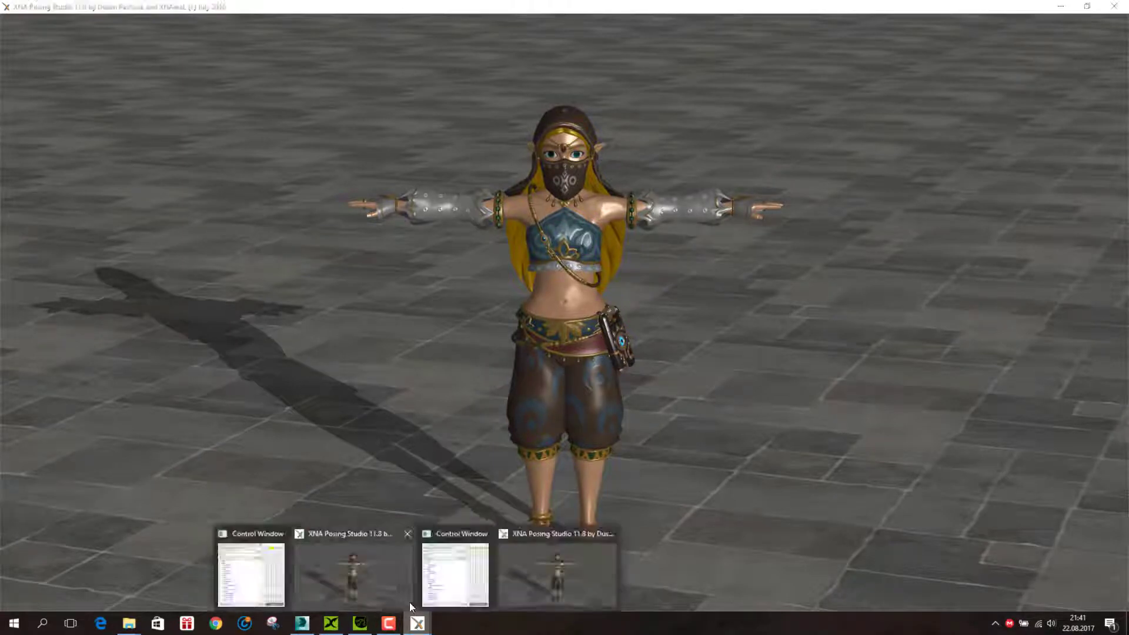
click(1113, 7)
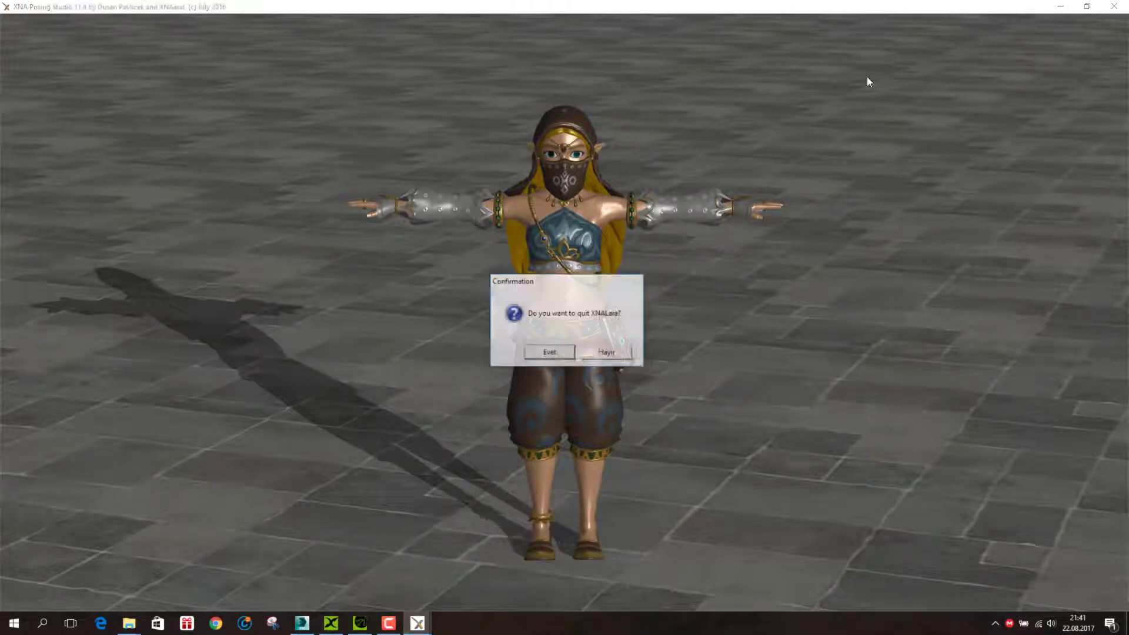
click(542, 358)
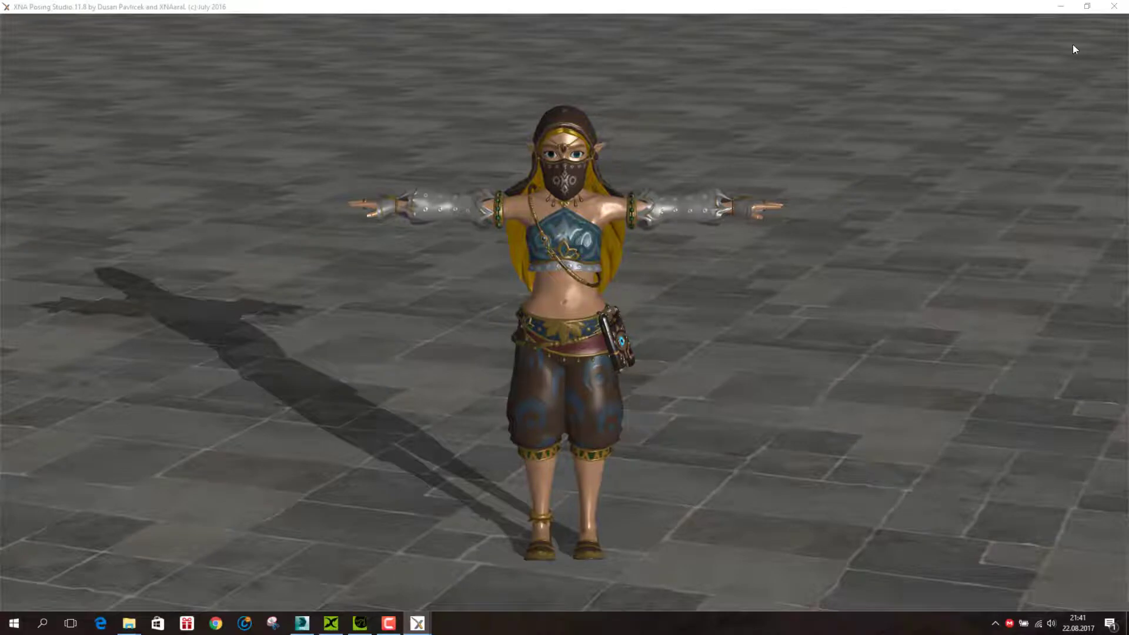
click(1113, 7)
Open z2.fbx from the Belgeler > 3dsMax > export folder in 3DXchange.
click(542, 353)
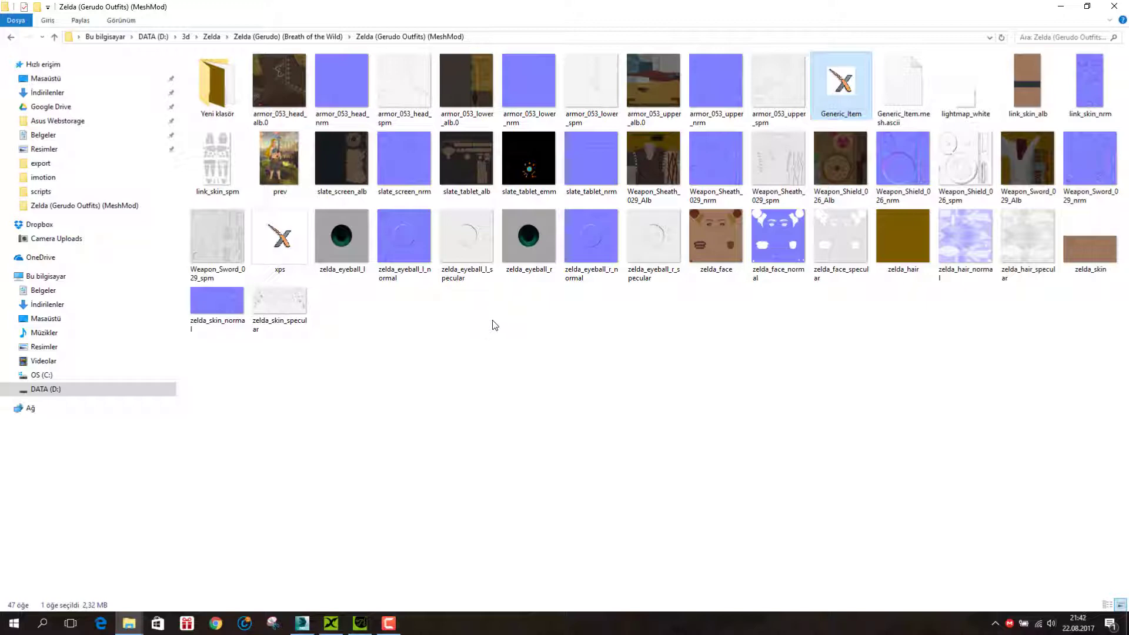
click(1061, 7)
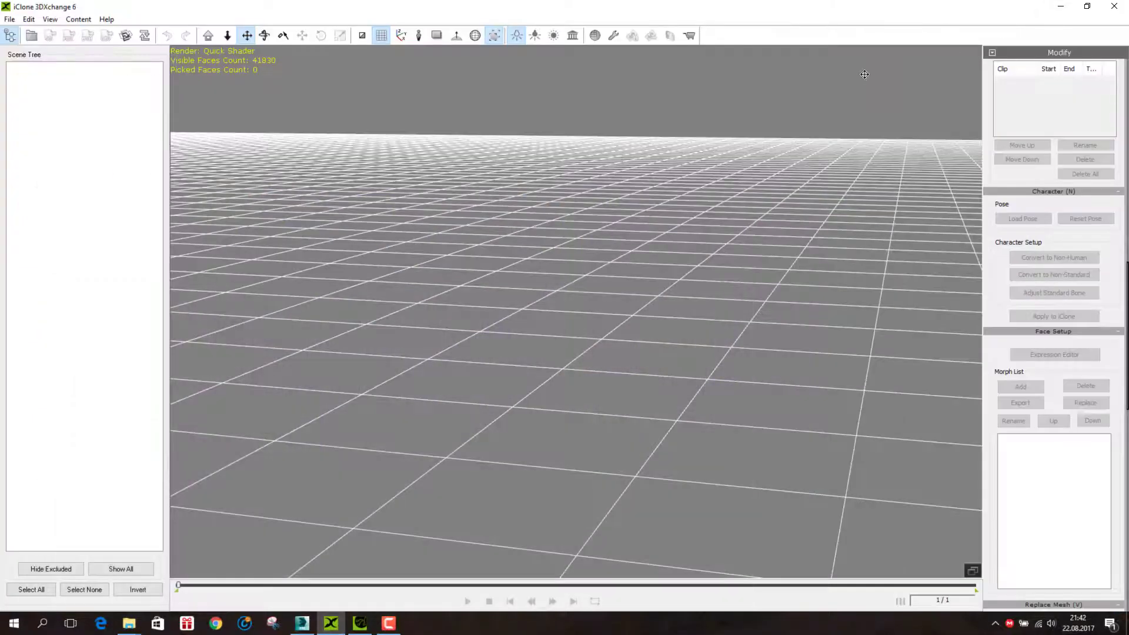
click(1061, 8)
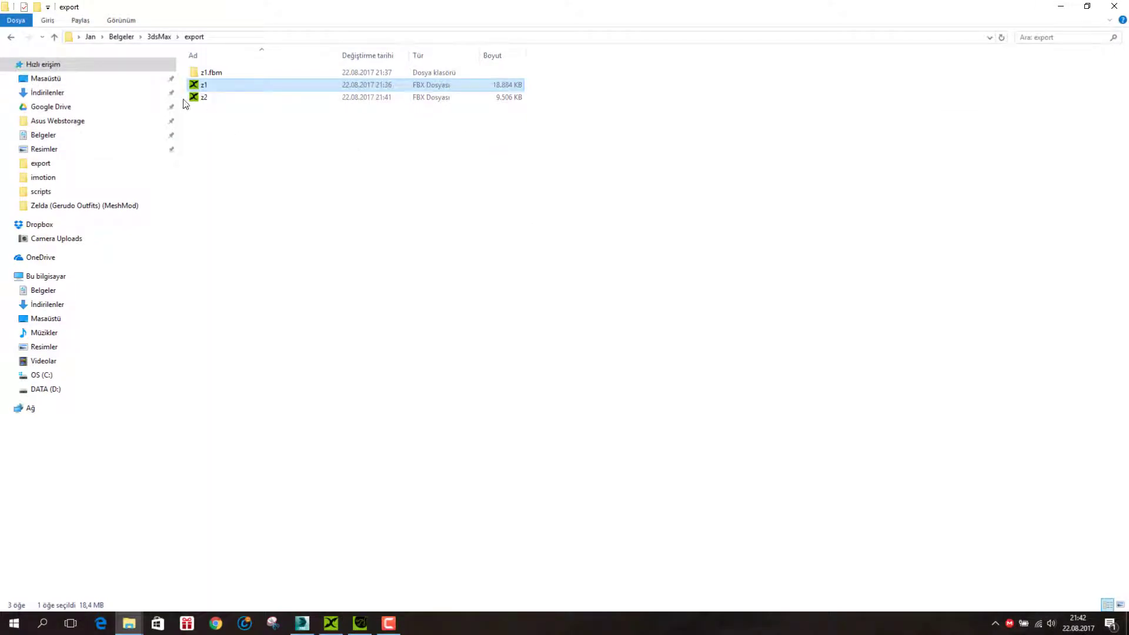
double_click(264, 84)
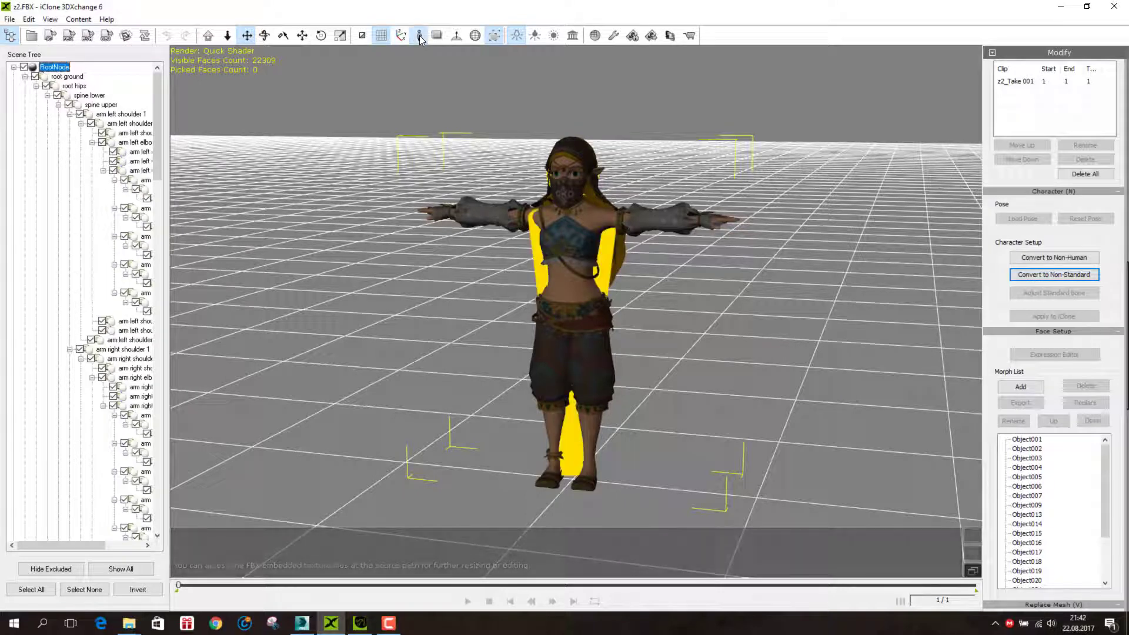
Select all of z2 and apply Auto Smooth with Weld Vertex at 120.
click(52, 590)
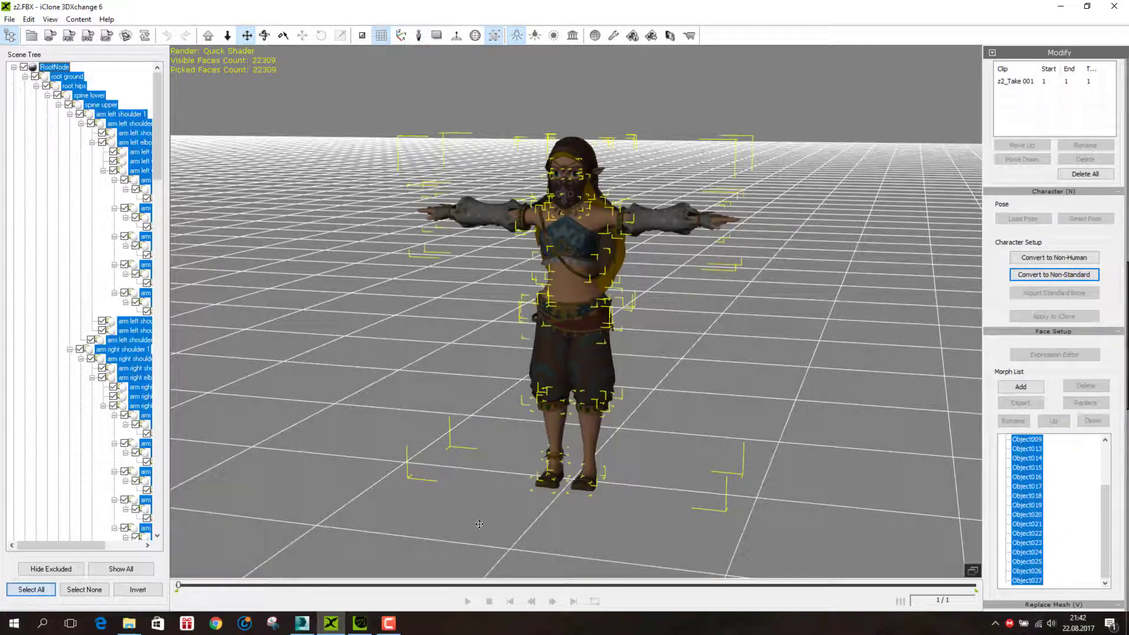
scroll(1017, 306, down, 5)
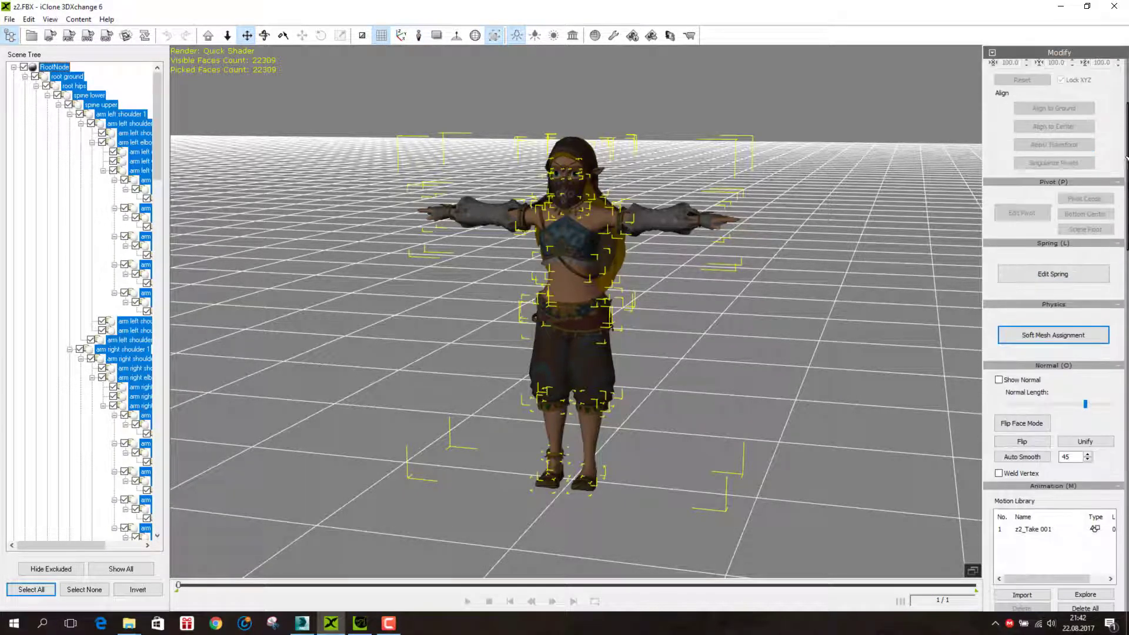
scroll(1017, 305, down, 5)
scroll(1017, 306, down, 5)
scroll(1017, 306, down, 3)
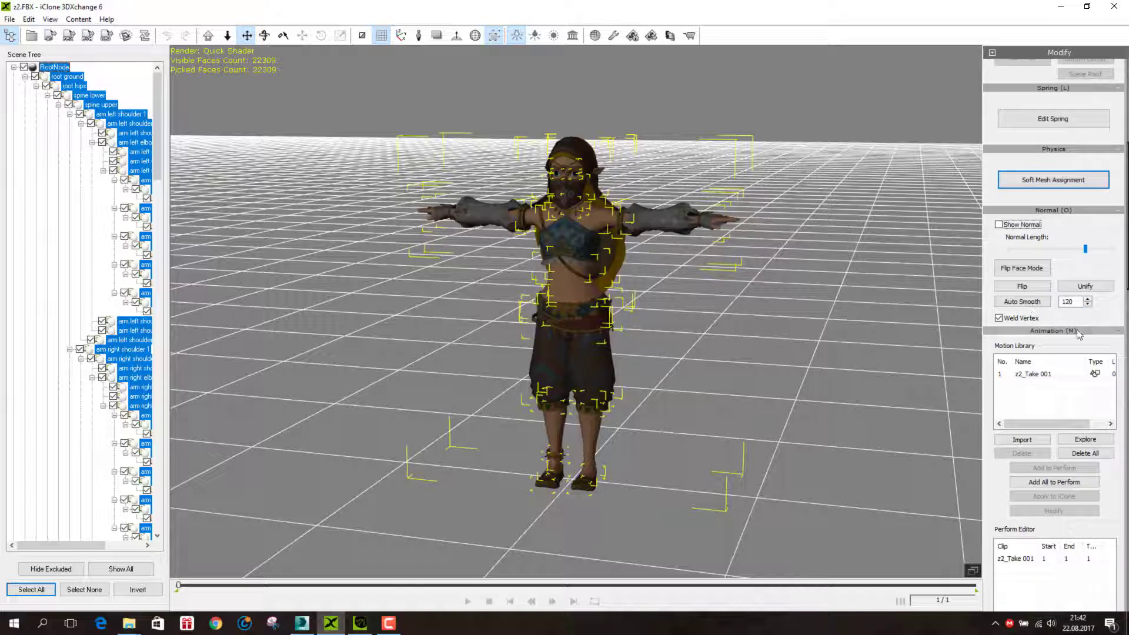
click(1020, 302)
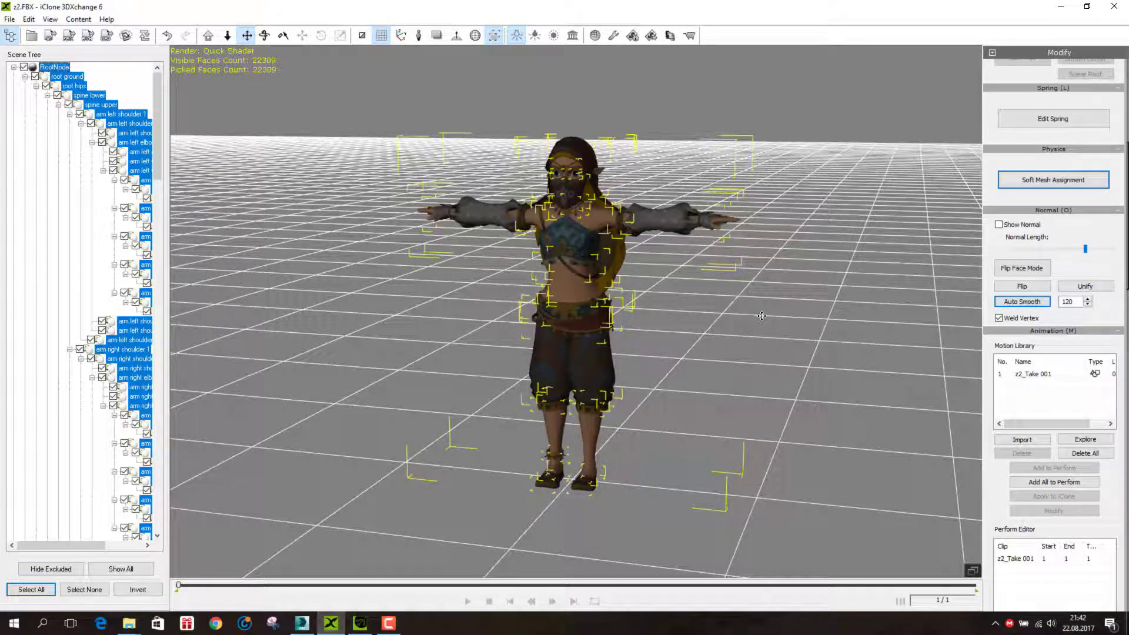
scroll(1069, 227, down, 4)
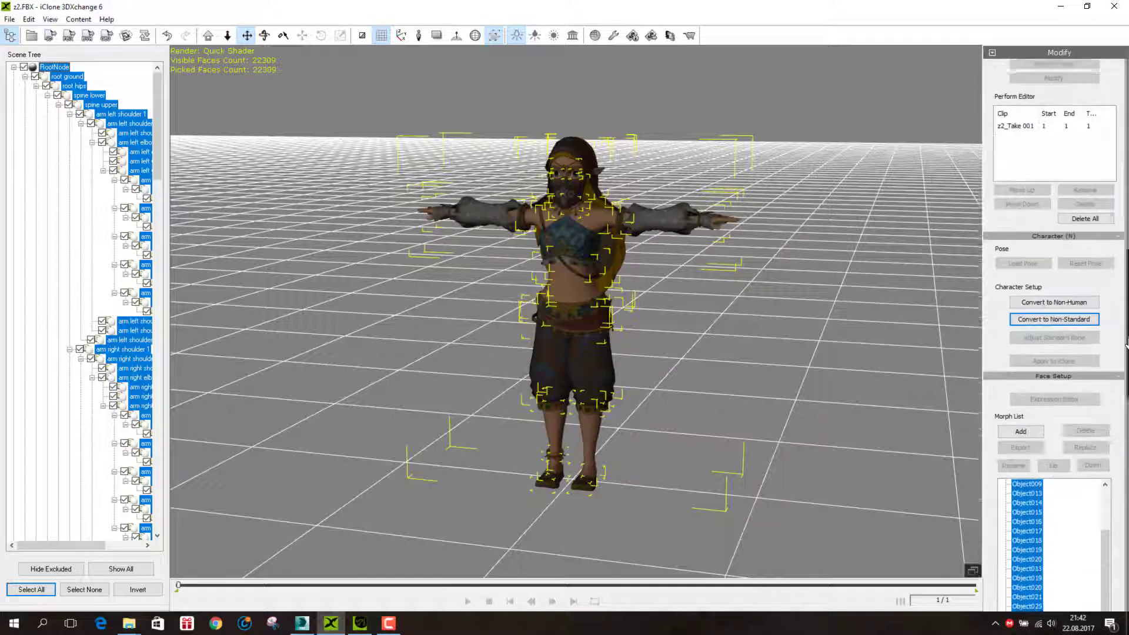
scroll(1069, 227, down, 4)
scroll(1068, 228, down, 2)
Map the z2 skeleton in the Characterization Profile and convert it to a non-standard character.
click(1069, 223)
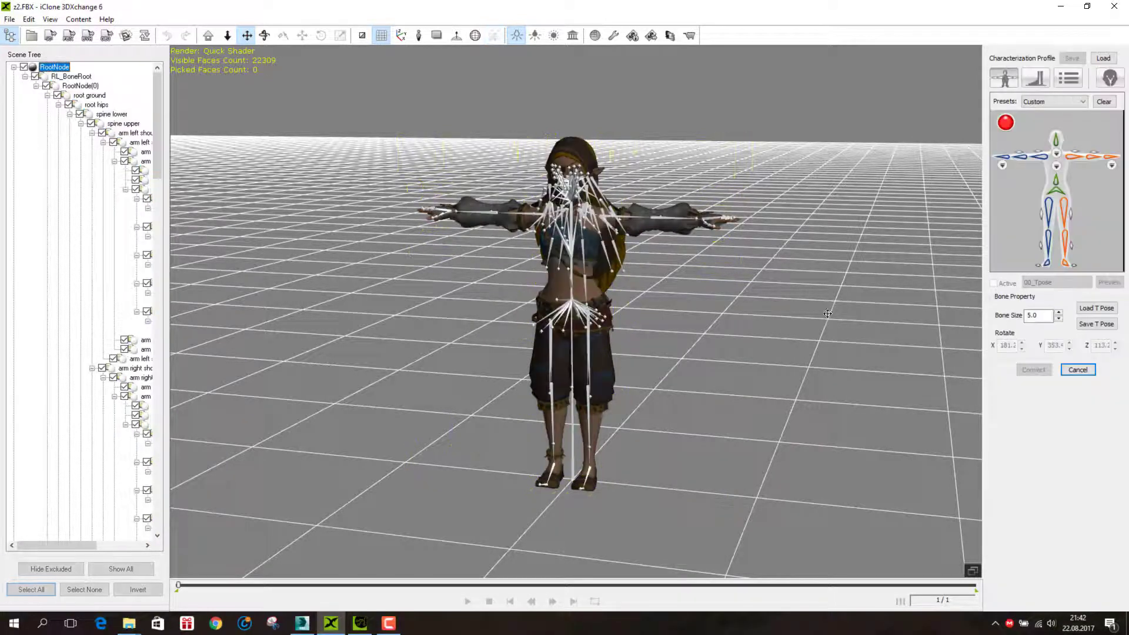
scroll(607, 244, up, 3)
scroll(606, 237, up, 1)
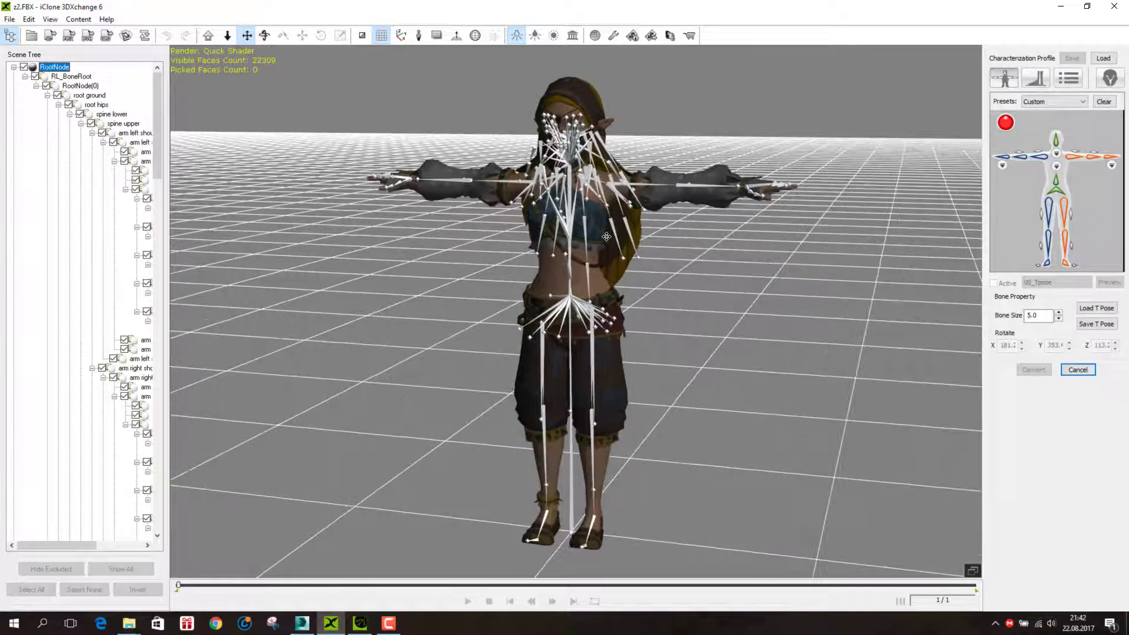
click(265, 35)
mouse_move(764, 310)
mouse_down()
mouse_move(412, 352)
mouse_move(858, 343)
mouse_move(649, 357)
mouse_move(848, 353)
mouse_up()
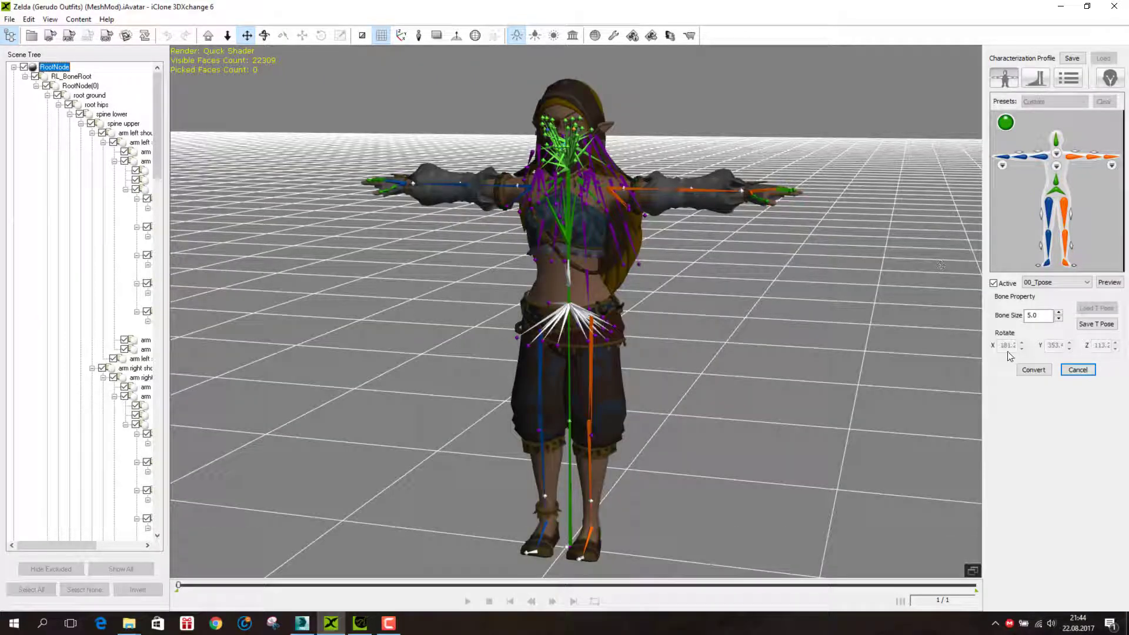
click(1033, 369)
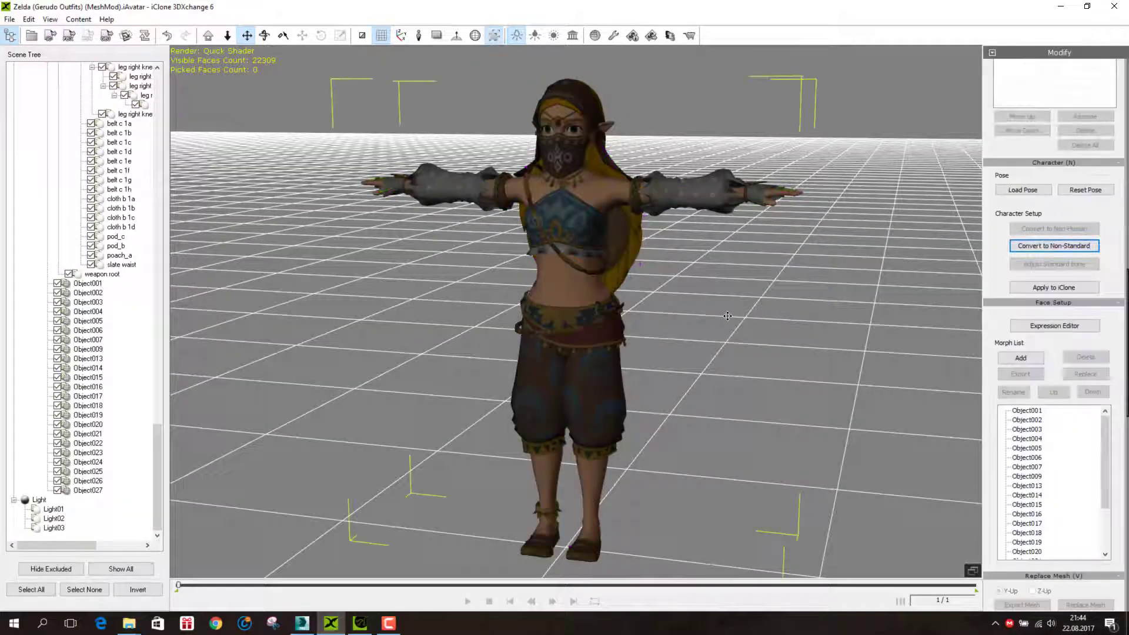
Open the Expression Editor and preview the Upward head pose, zoomed in on the character.
click(1064, 325)
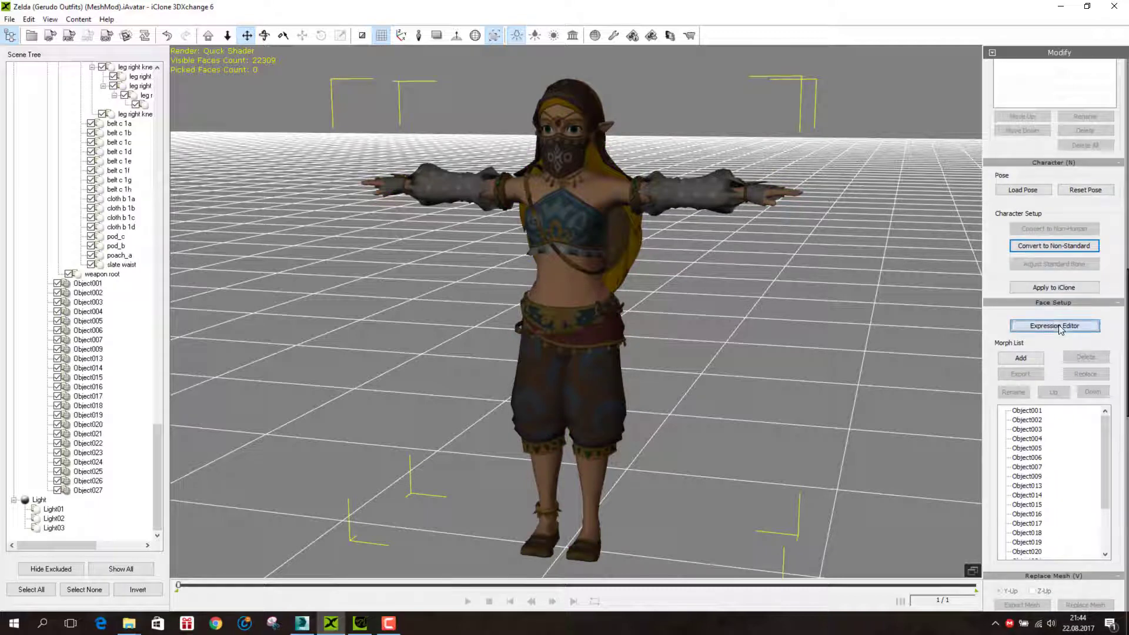
drag(814, 62, 815, 46)
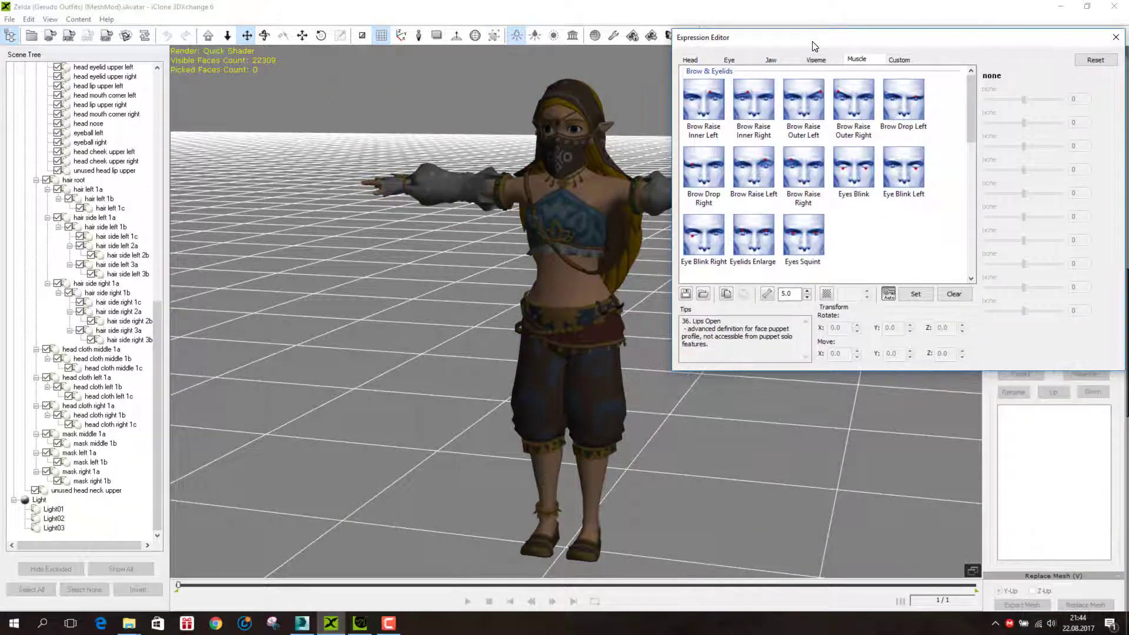
click(690, 60)
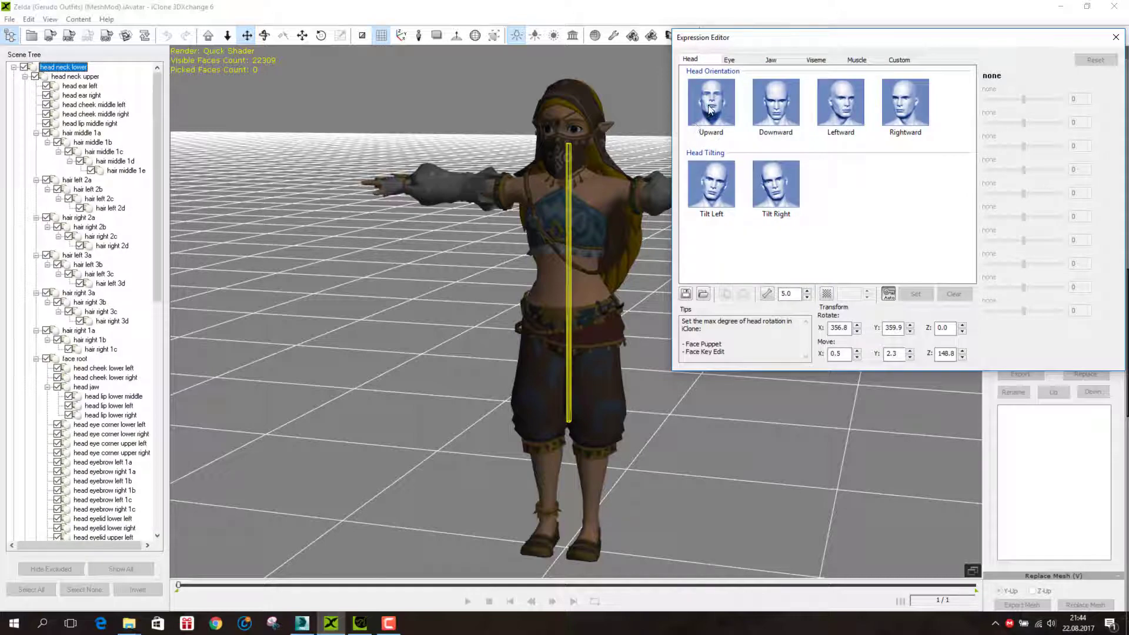
click(709, 109)
right_drag(557, 167, 295, 112)
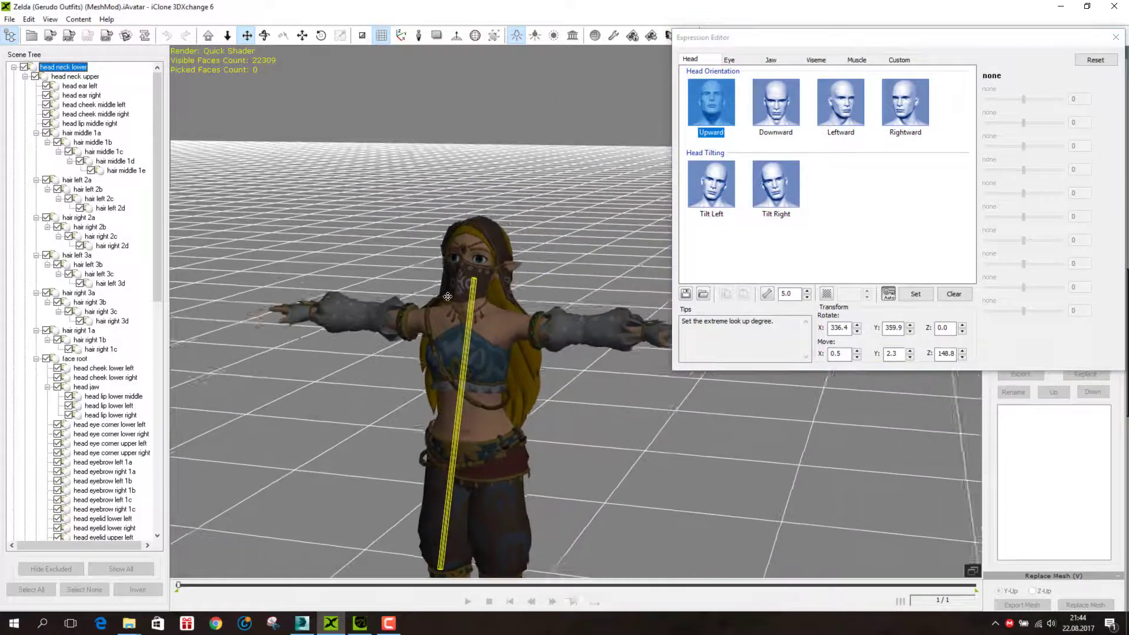
scroll(307, 249, up, 3)
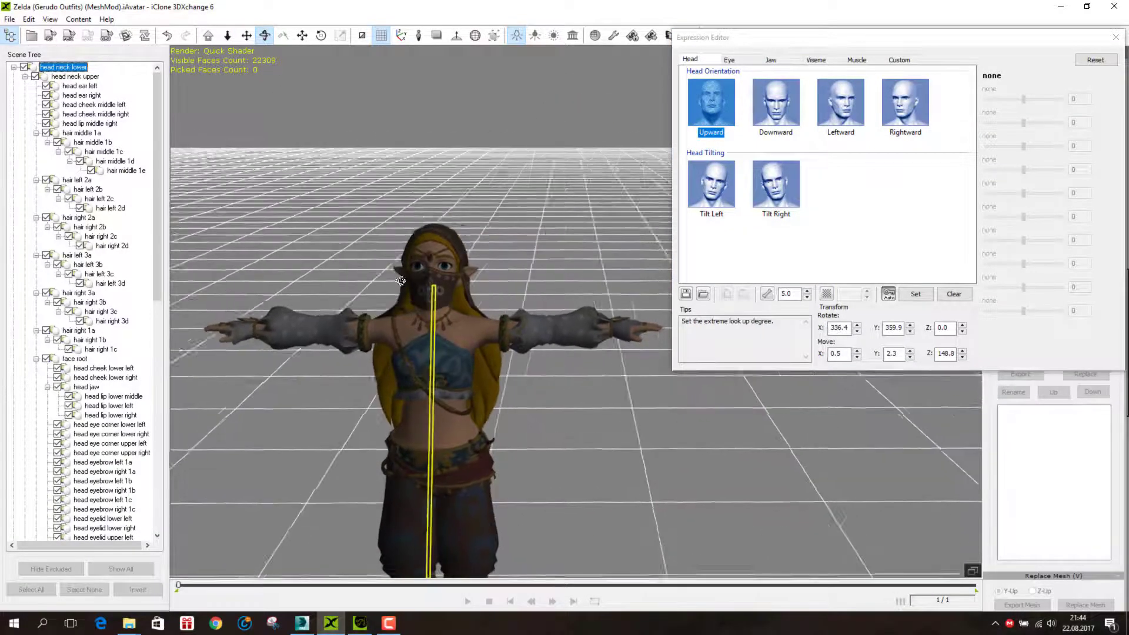
scroll(329, 256, up, 3)
scroll(365, 264, up, 3)
scroll(394, 276, up, 3)
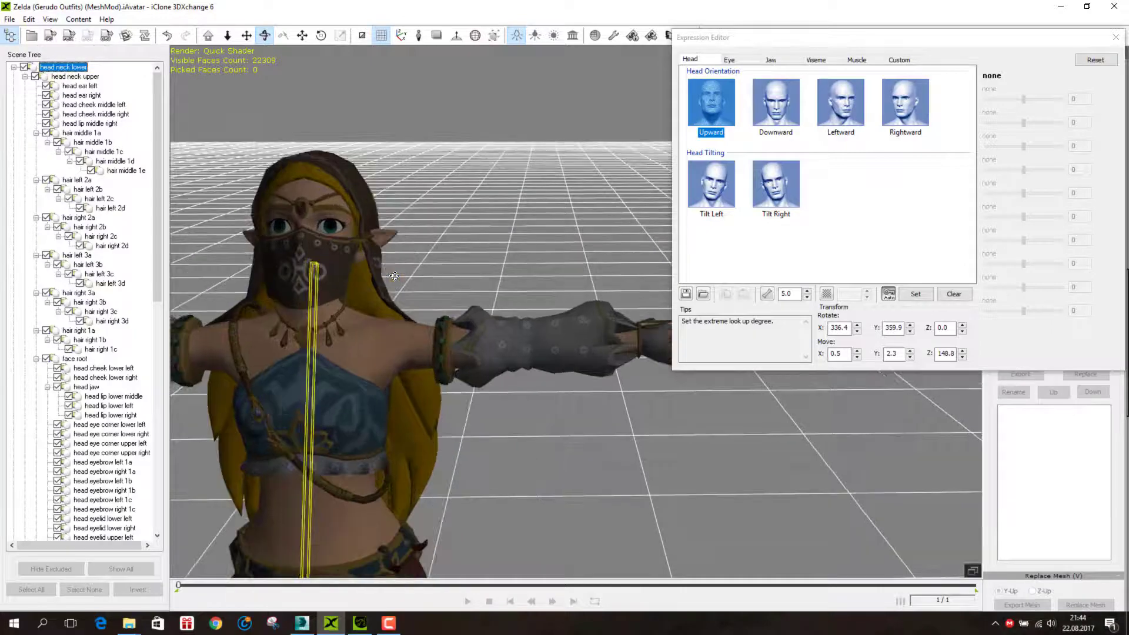
Preview the Downward, Leftward, Rightward, Tilt Left and Tilt Right head poses.
click(302, 36)
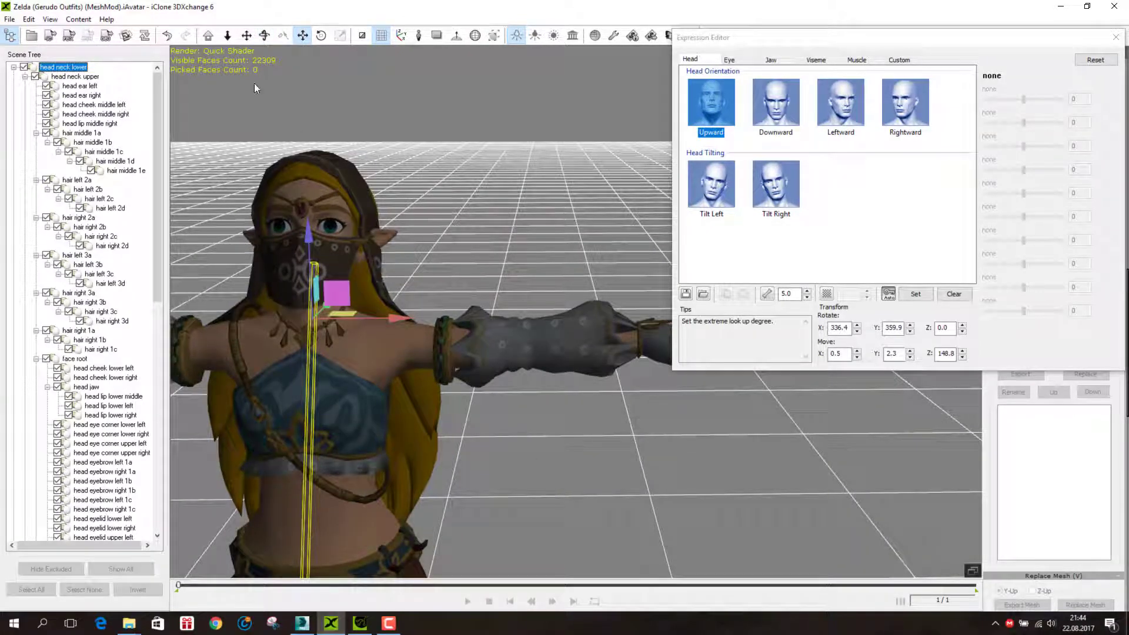
click(247, 36)
drag(312, 247, 476, 329)
scroll(478, 364, up, 2)
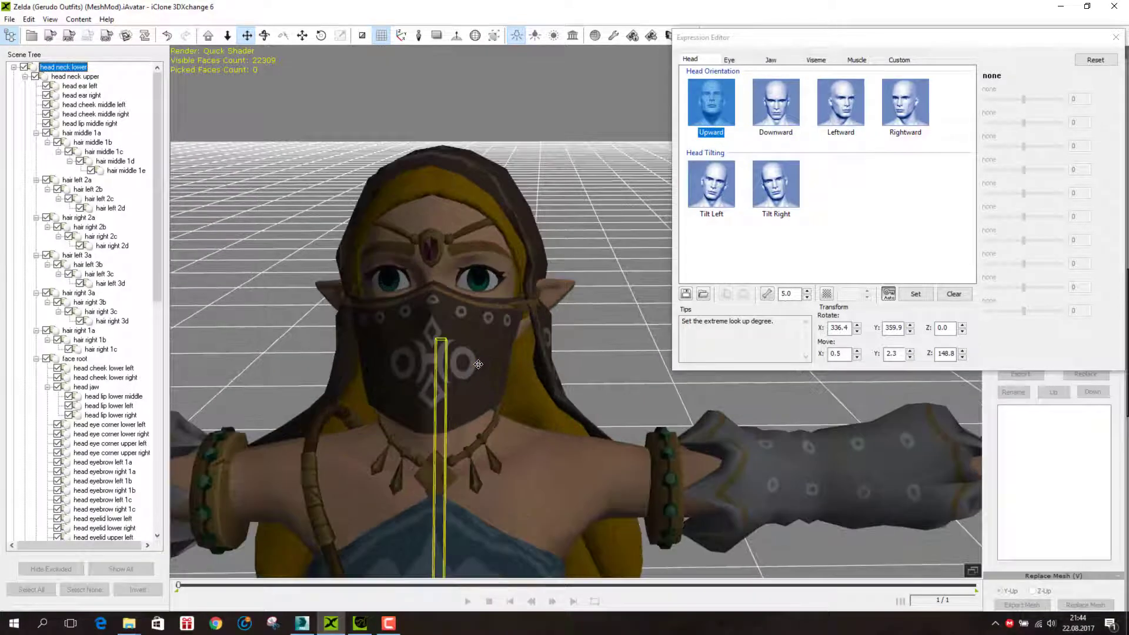
click(769, 108)
click(841, 105)
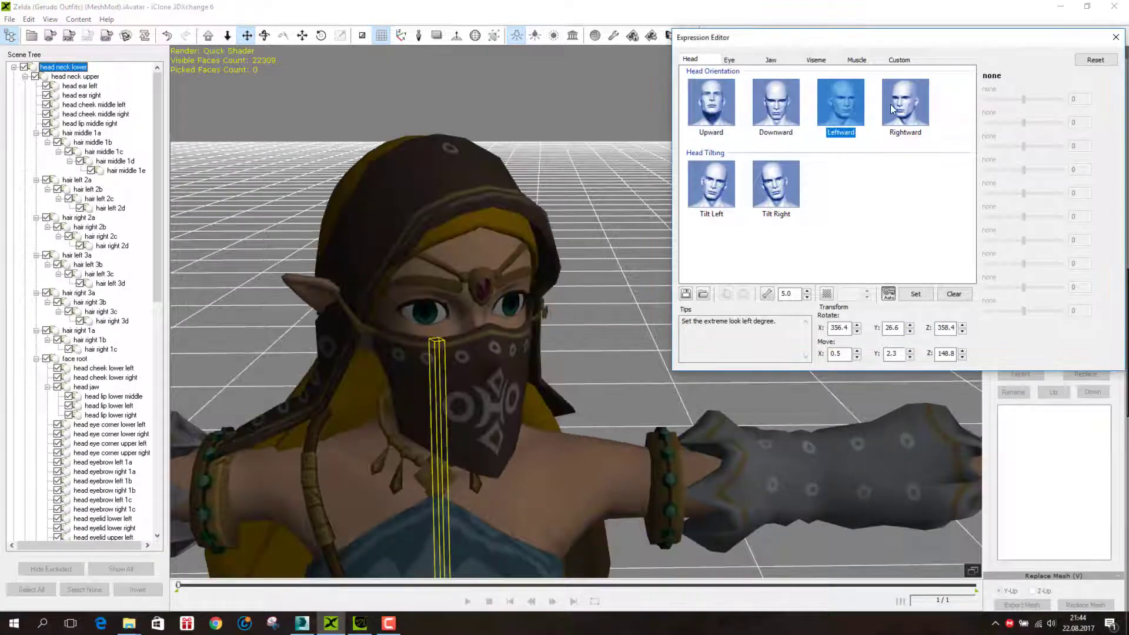
click(893, 104)
click(710, 196)
click(763, 189)
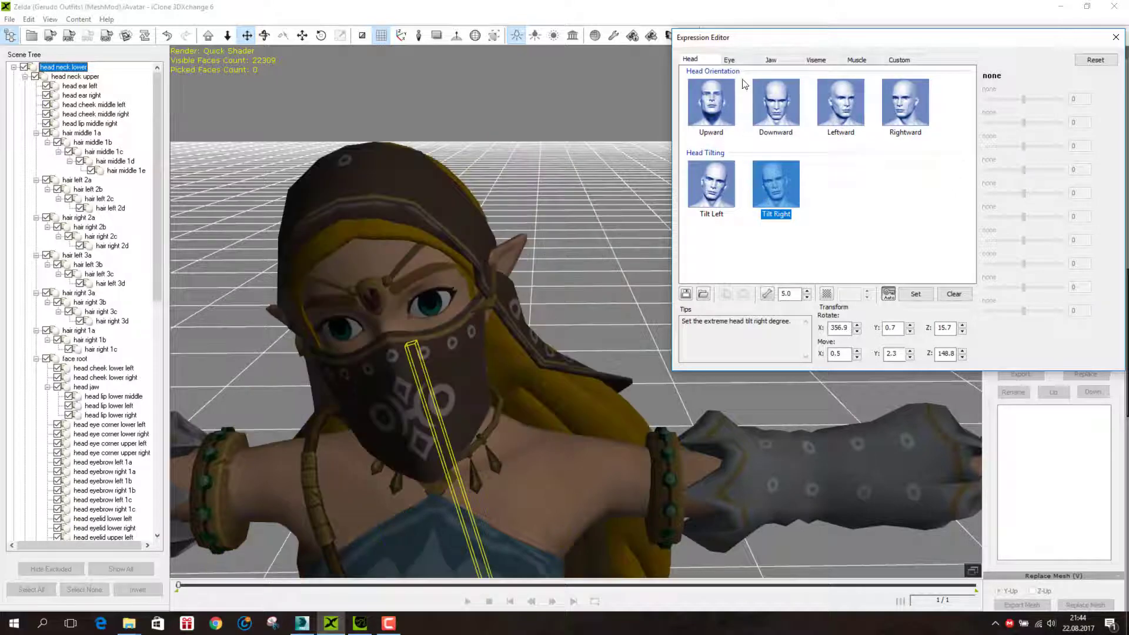
Preview the both-eyes Rightward, Leftward, Downward and Upward gaze presets.
click(742, 63)
click(720, 90)
click(771, 87)
scroll(815, 94, up, 1)
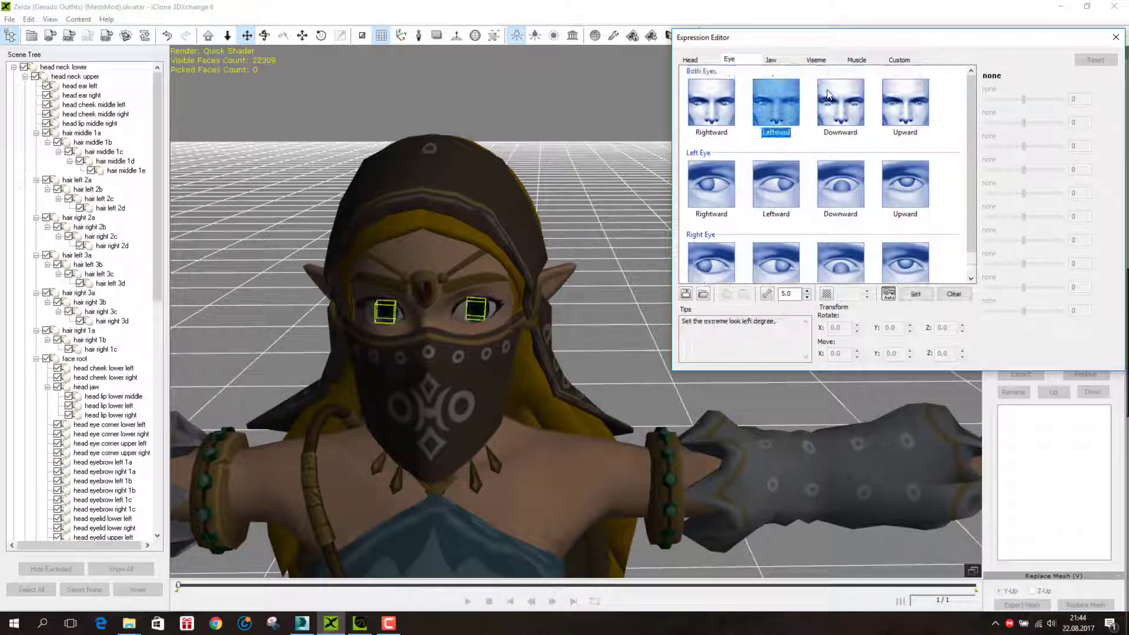
click(835, 98)
click(894, 109)
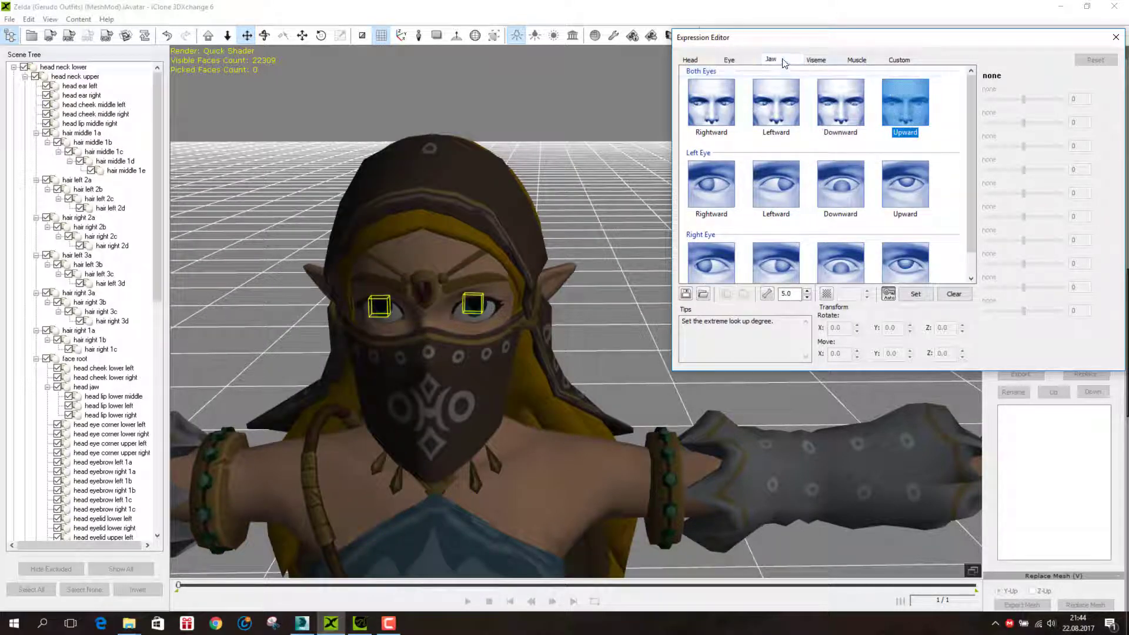
Preview the Drop Jaw, jaw Leftward and jaw Rightward presets, then close the editor.
click(770, 59)
click(734, 109)
click(779, 111)
click(858, 111)
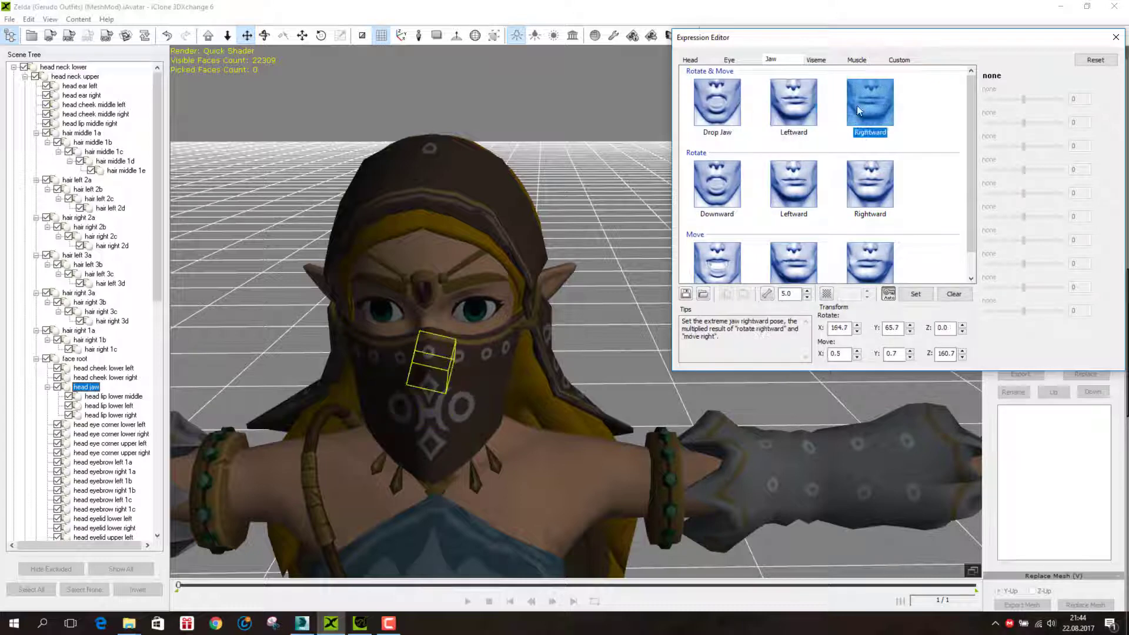
click(715, 112)
click(1112, 39)
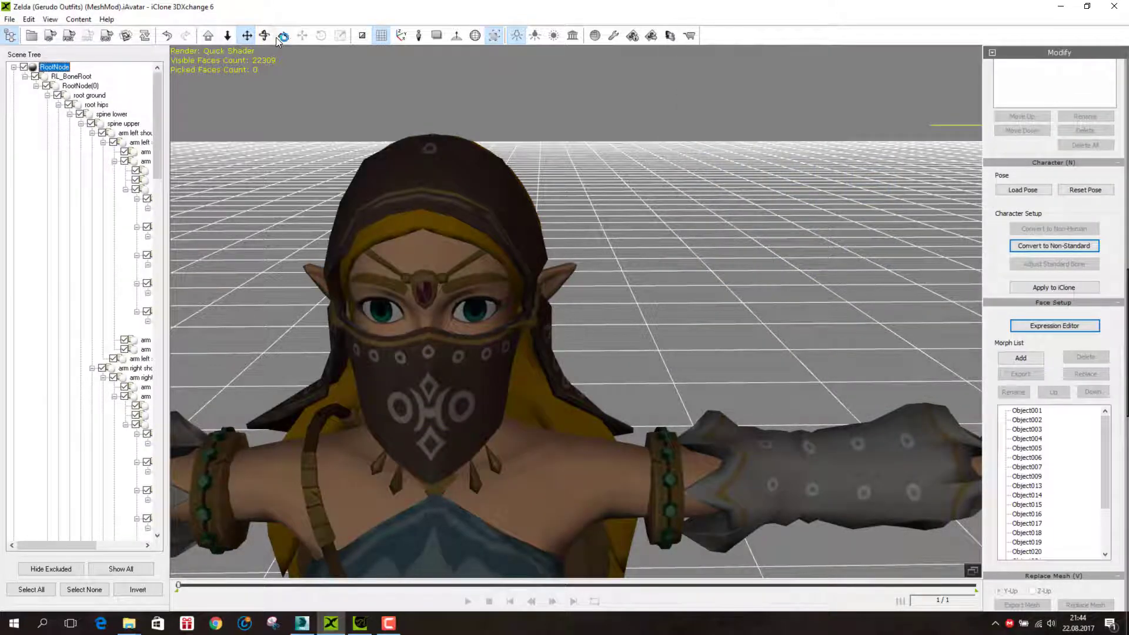
Pick the face mask mesh and hide Object006 in the Scene Tree.
click(283, 36)
click(433, 400)
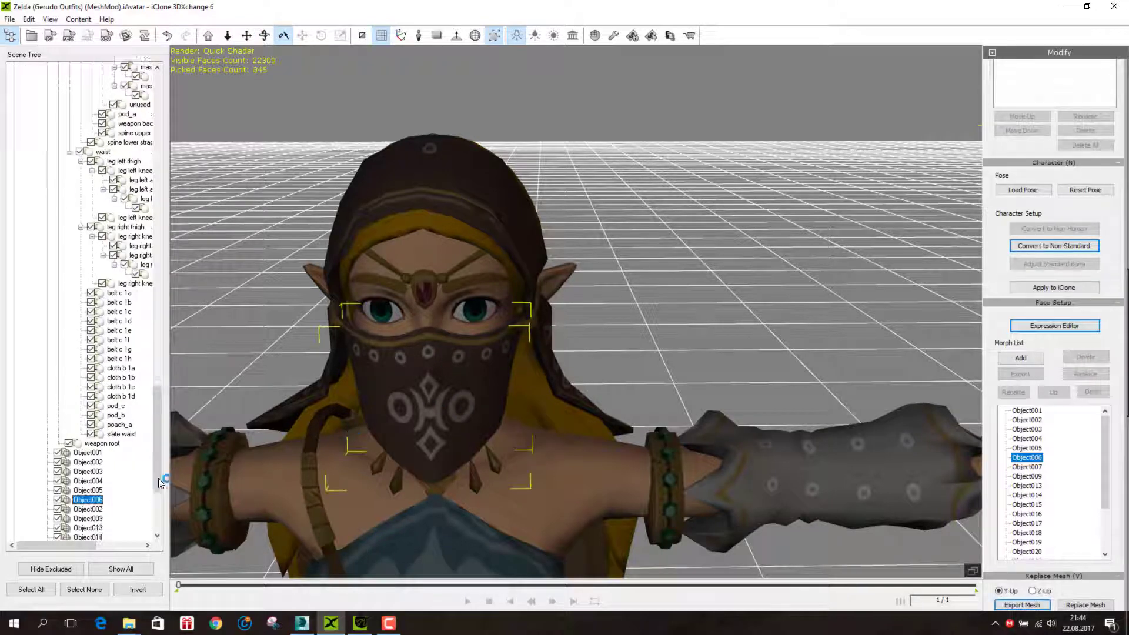
scroll(158, 478, down, 1)
click(57, 471)
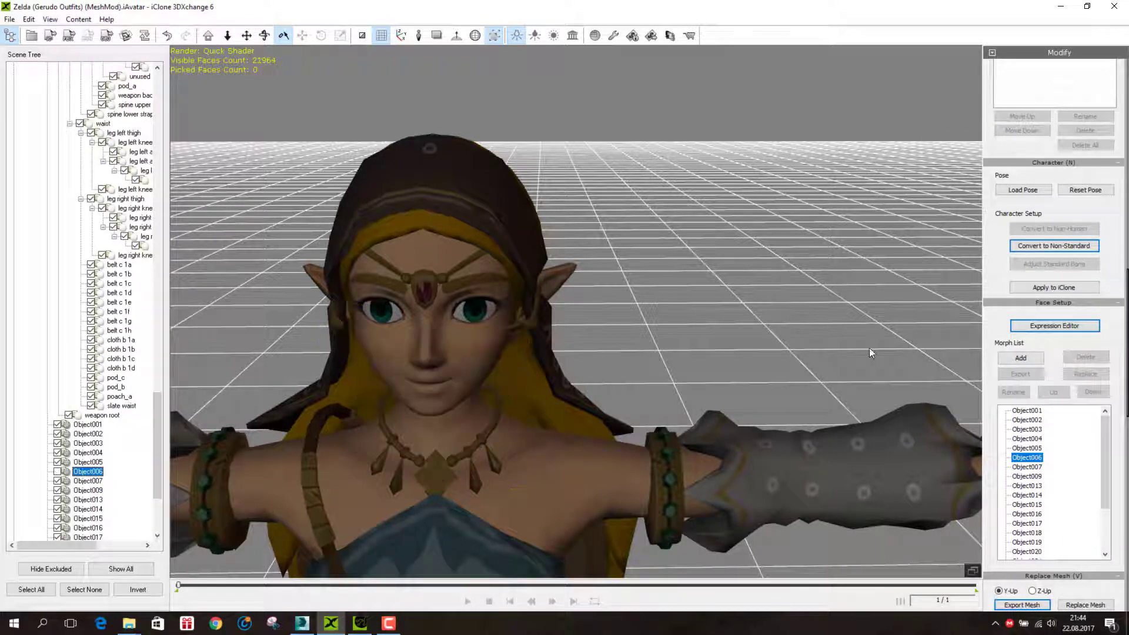
In the Expression Editor, preview jaw Leftward/Rightward and the Er, Ah, Oh, Th, F.V, Ch.J, S.Z, W.OO visemes.
click(1055, 326)
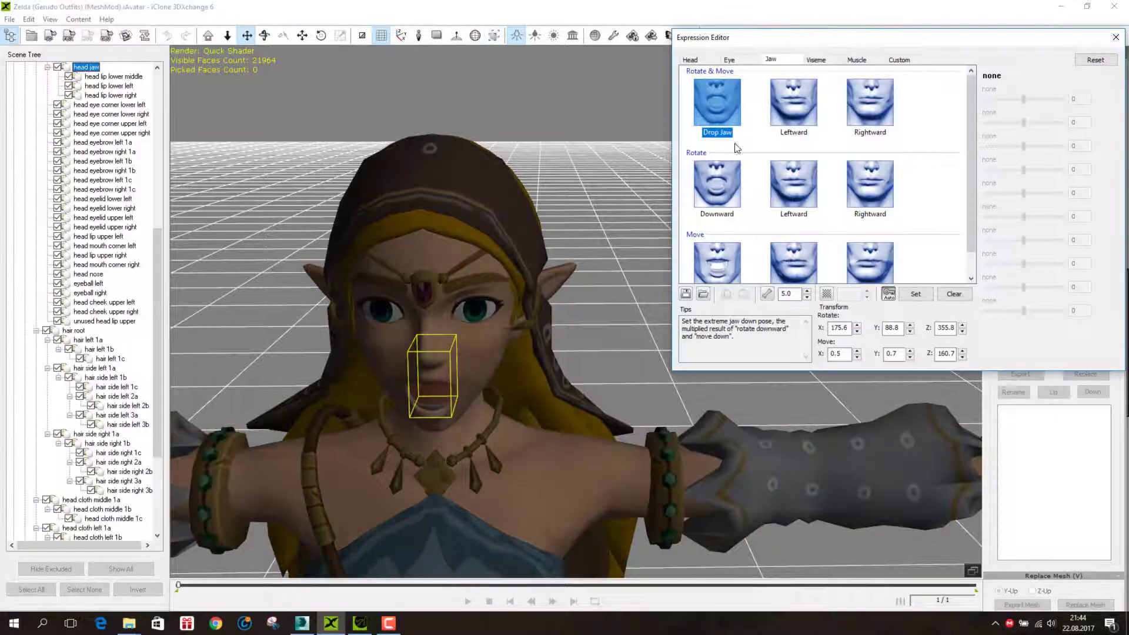
click(781, 106)
click(869, 103)
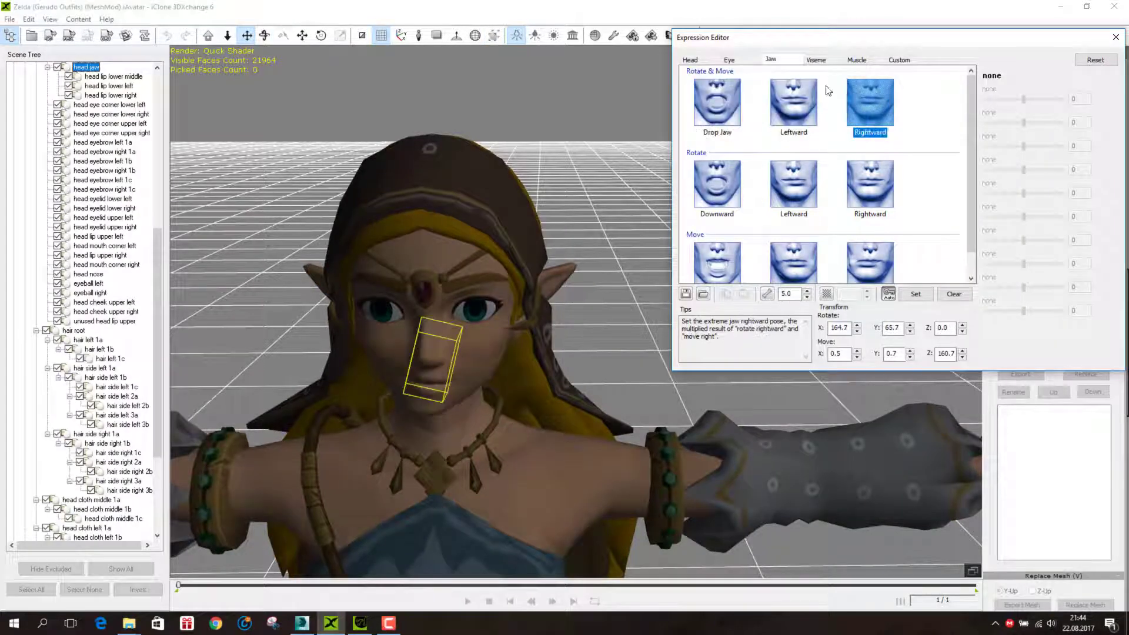
click(816, 60)
click(760, 85)
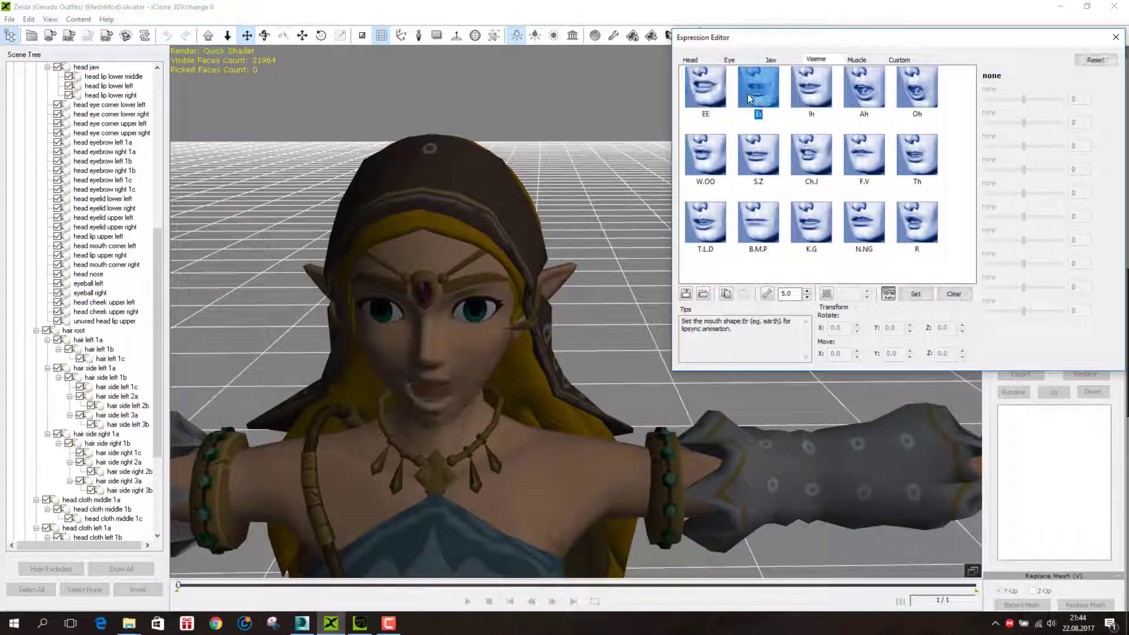
click(864, 89)
click(917, 88)
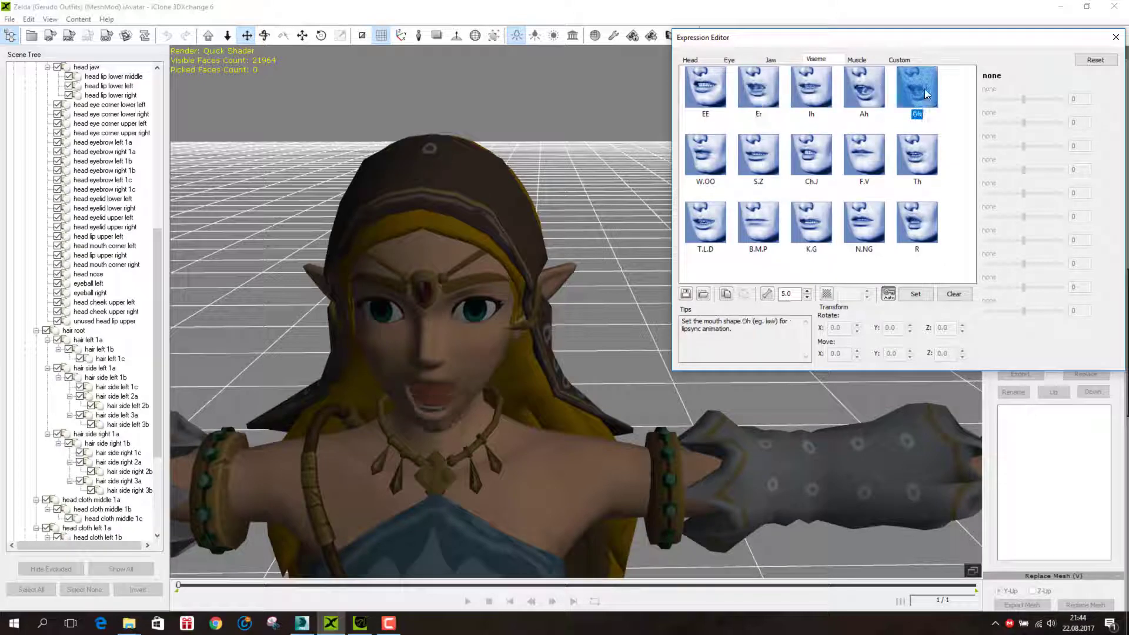
click(917, 154)
click(864, 154)
click(800, 162)
click(748, 162)
click(701, 160)
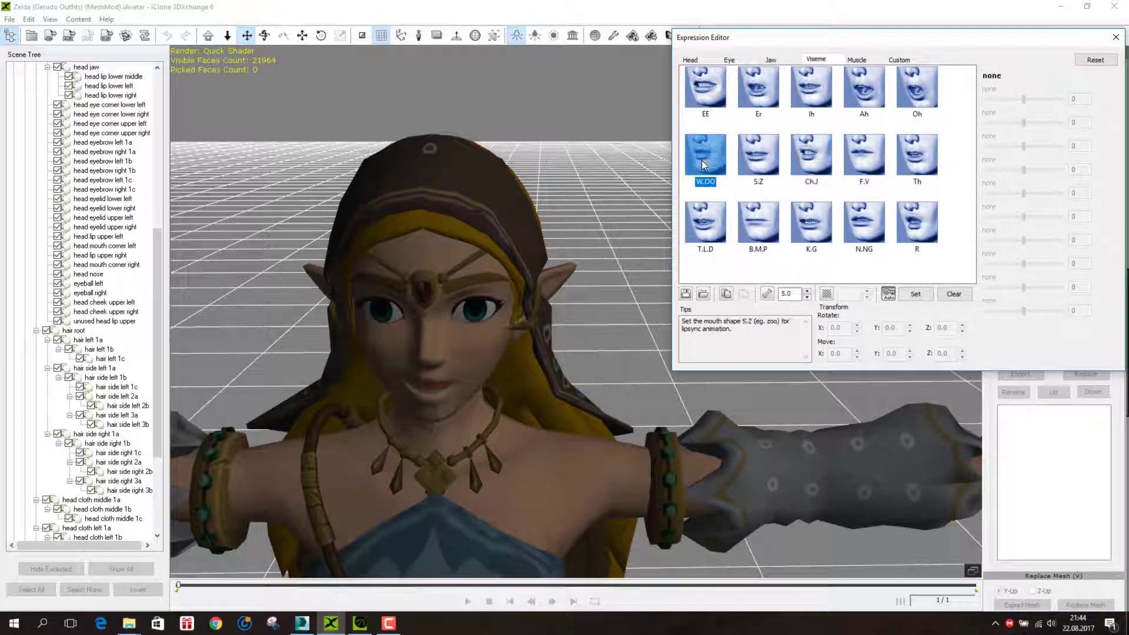
Preview the brow raise, eye blink, eyelids enlarge and eye squint muscle poses.
click(854, 60)
click(703, 99)
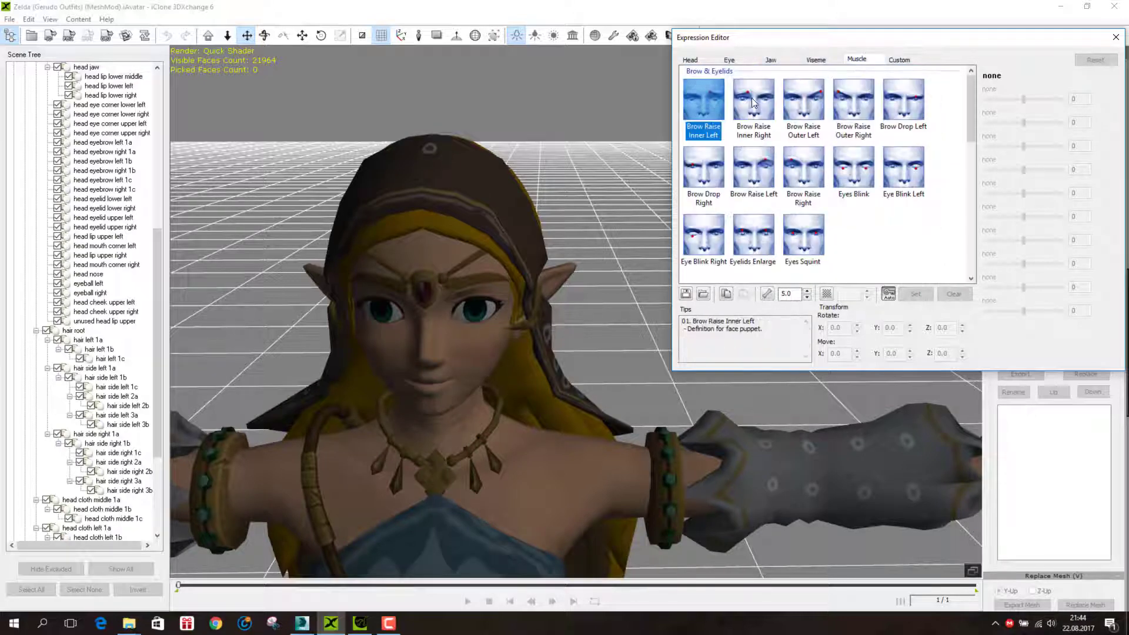
click(753, 98)
click(822, 101)
click(853, 166)
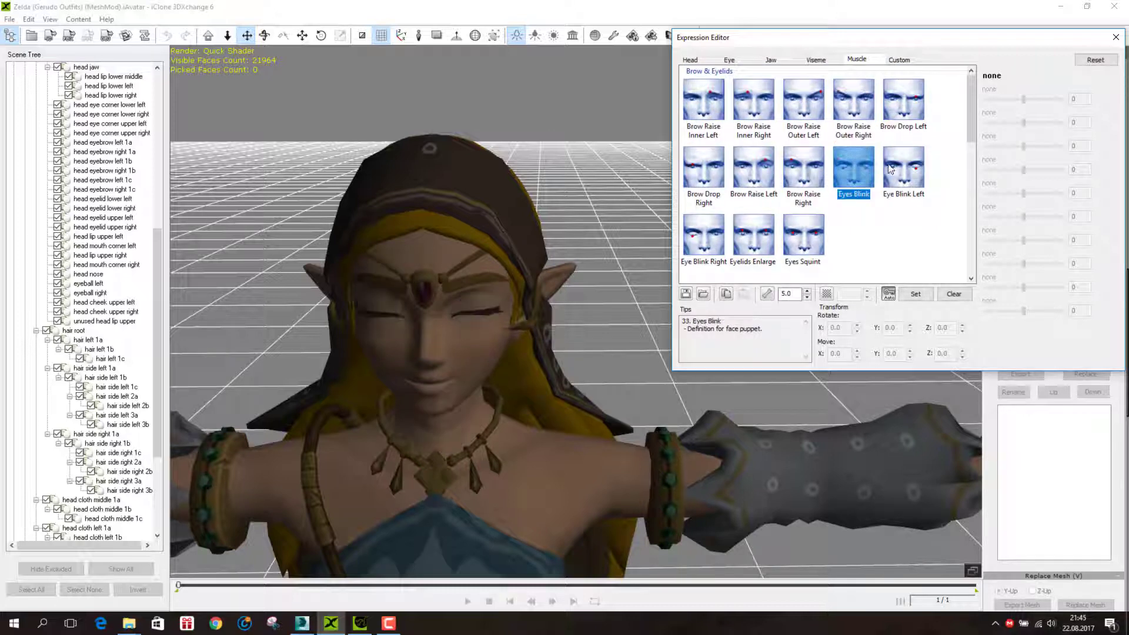
click(899, 167)
click(707, 222)
click(754, 233)
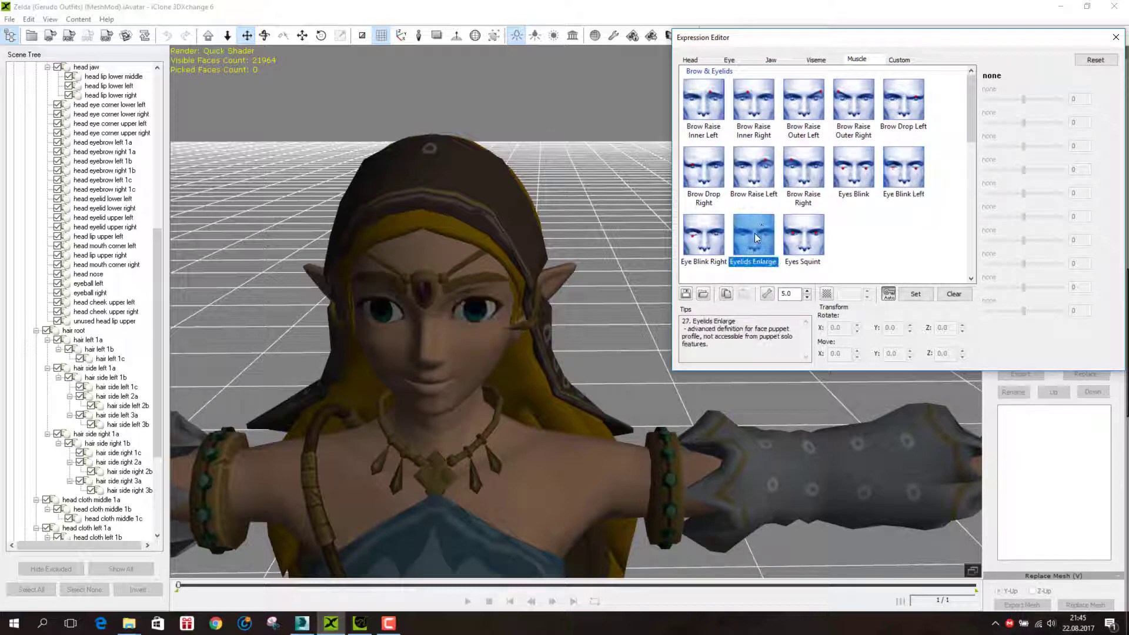
click(799, 235)
Preview cheek raise, nose, lip smirk, lip drop, puckered and tuck muscle poses.
drag(964, 129, 969, 172)
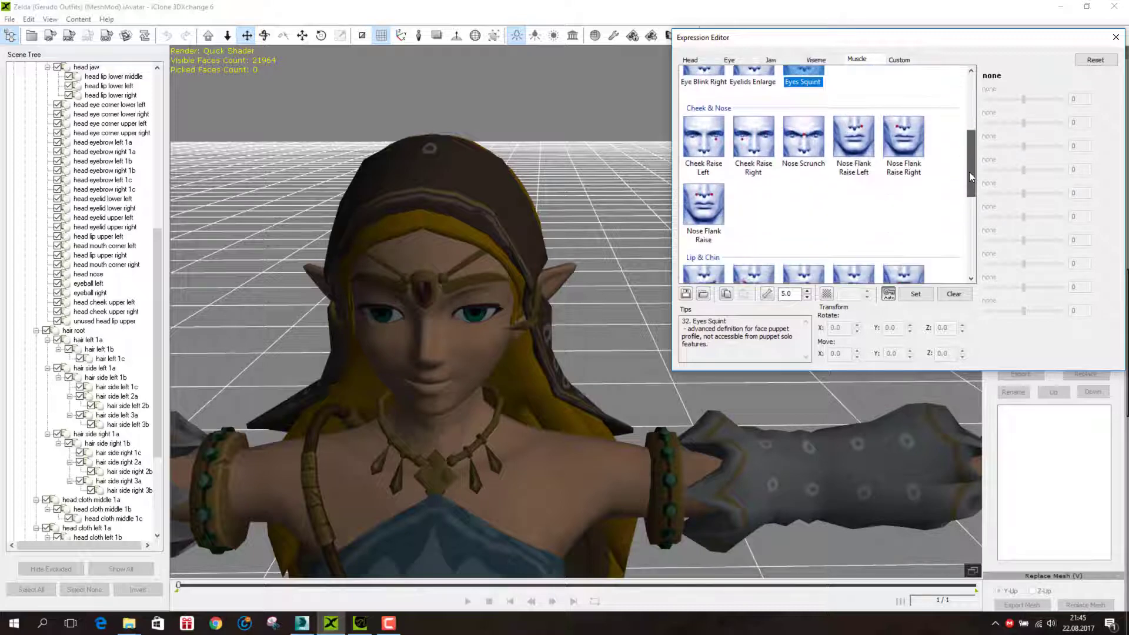
click(713, 134)
click(767, 146)
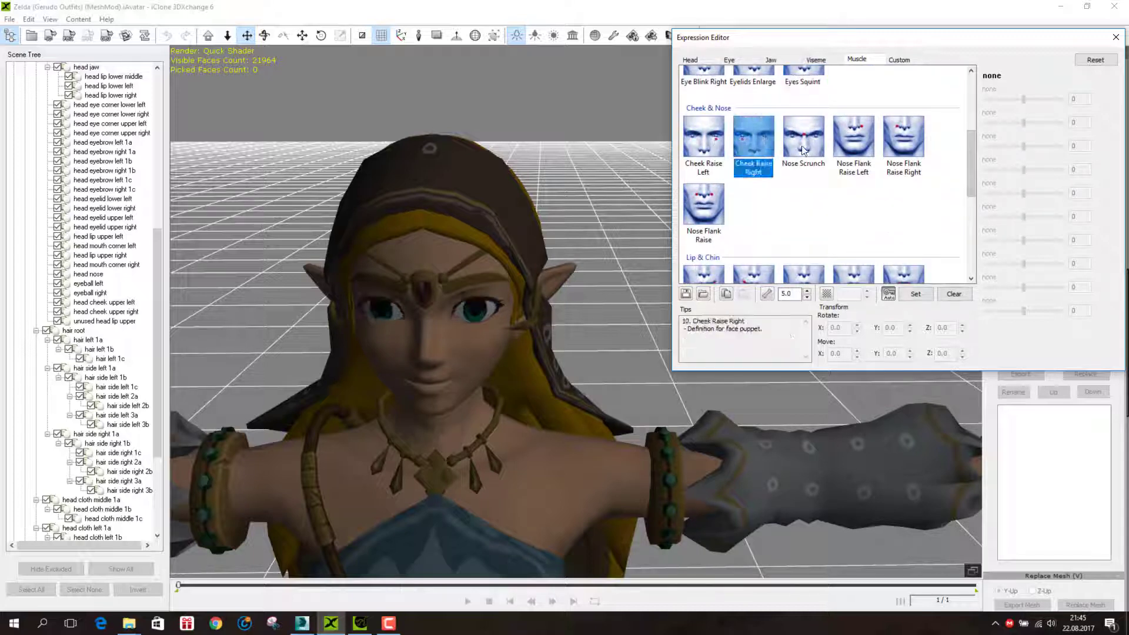
key(Right)
key(Right)
key(Right)
key(Right)
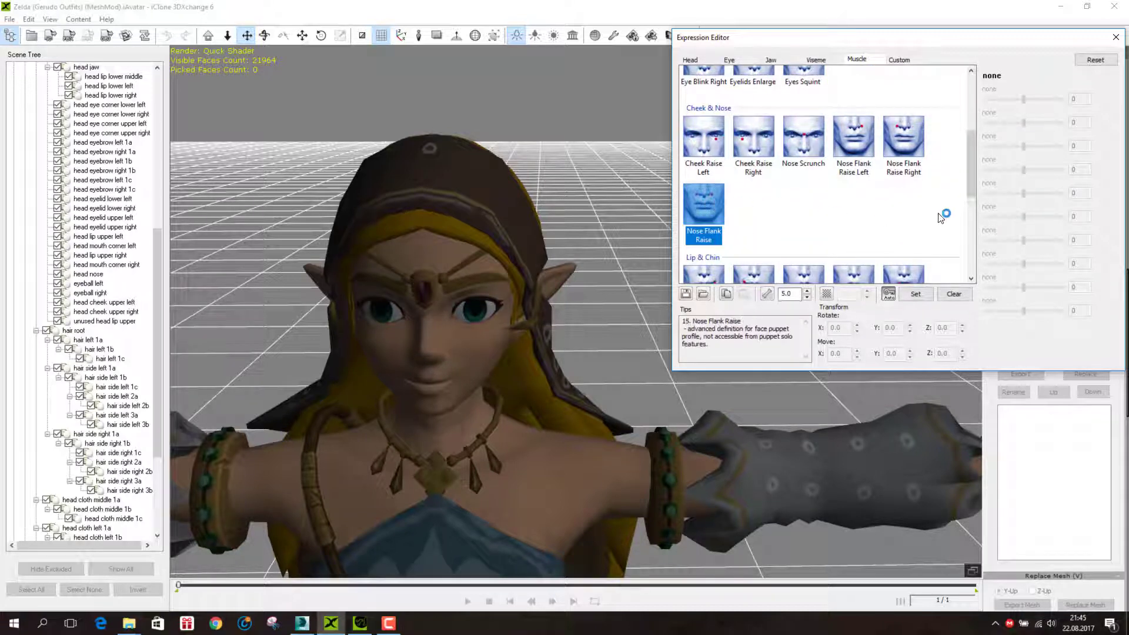
drag(969, 182, 968, 219)
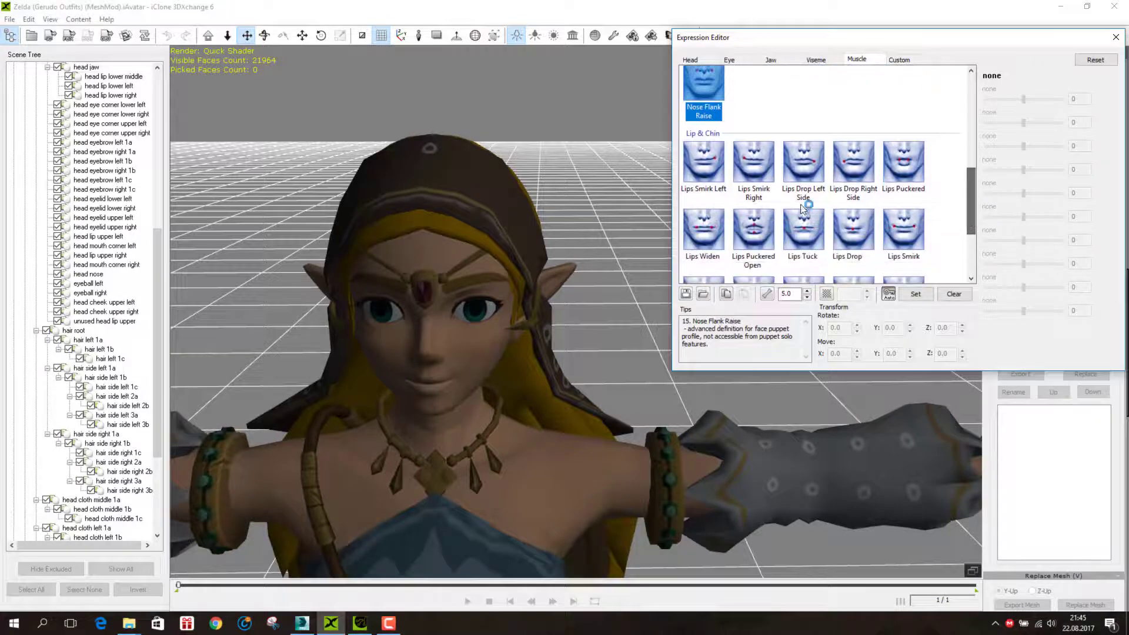
click(703, 165)
click(753, 173)
click(813, 175)
click(857, 167)
click(901, 167)
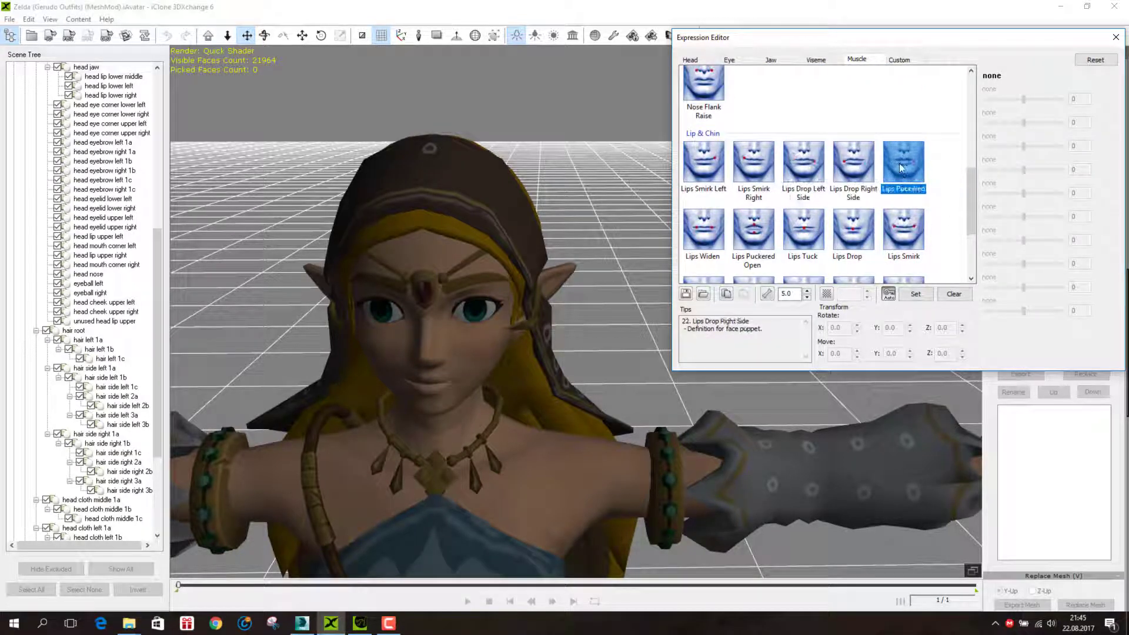
click(883, 231)
click(842, 231)
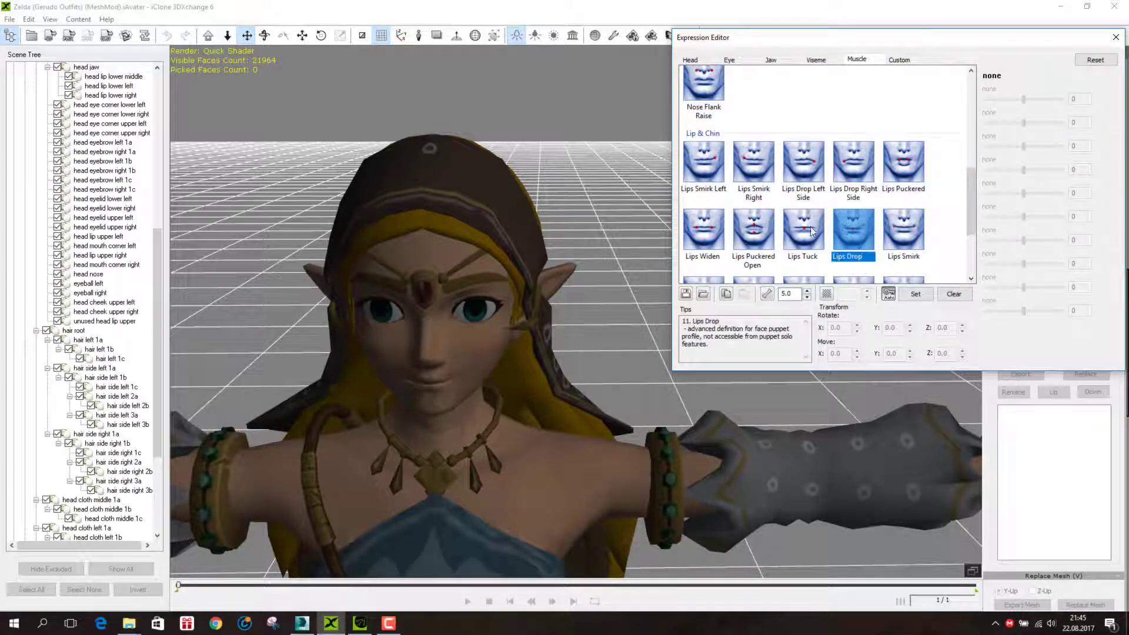
click(758, 226)
click(718, 224)
Preview lips widen, drop sides, zipped tight, mouth open and lip raise poses, then close the editor.
drag(972, 206, 971, 241)
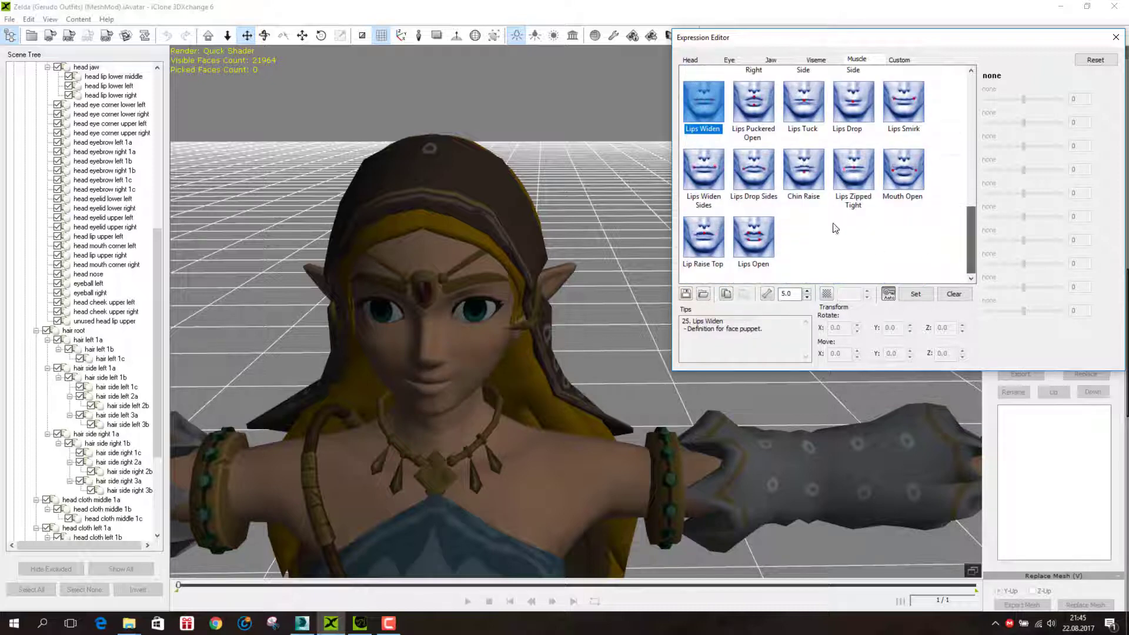
click(705, 170)
click(763, 166)
click(867, 171)
click(896, 166)
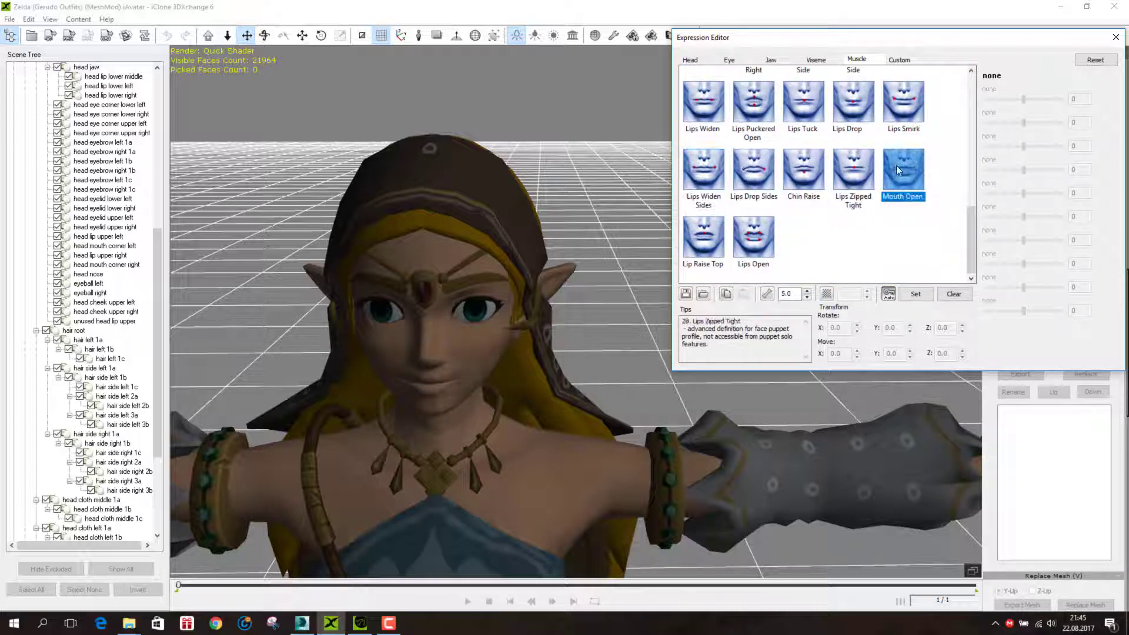
click(753, 231)
click(703, 235)
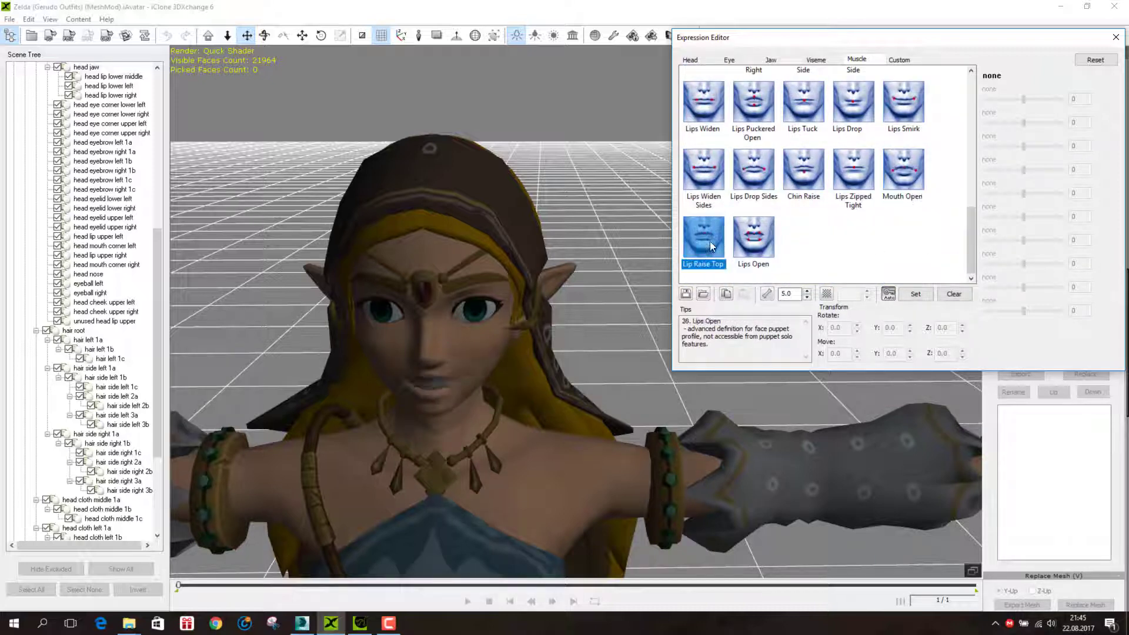
click(1117, 38)
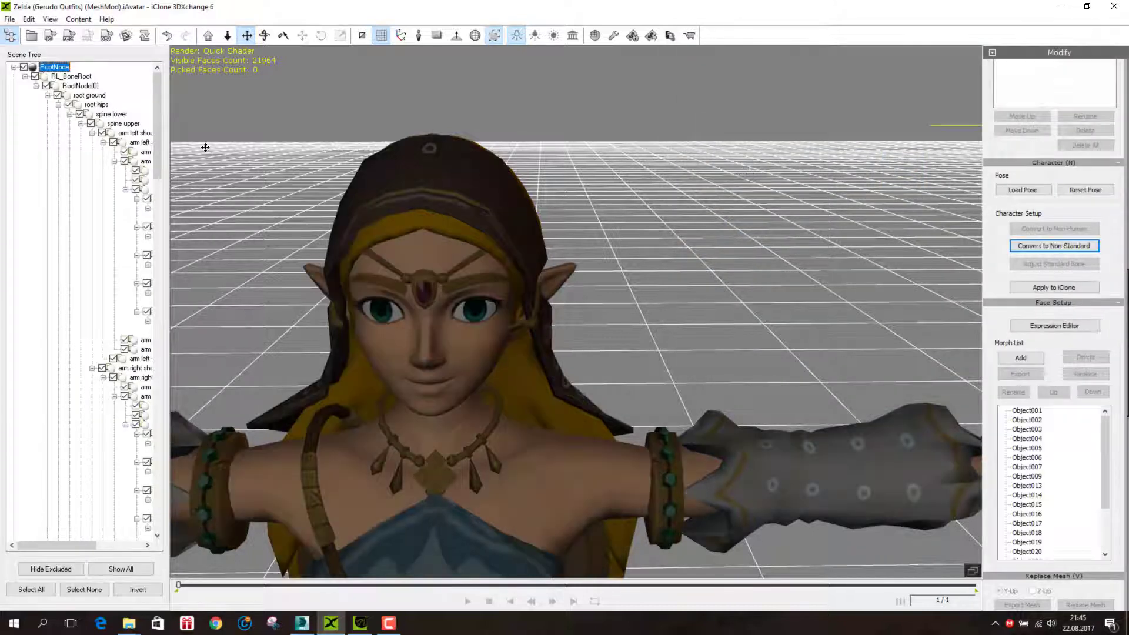
Export the character as iClone 6 content and minimize 3DXchange.
click(50, 37)
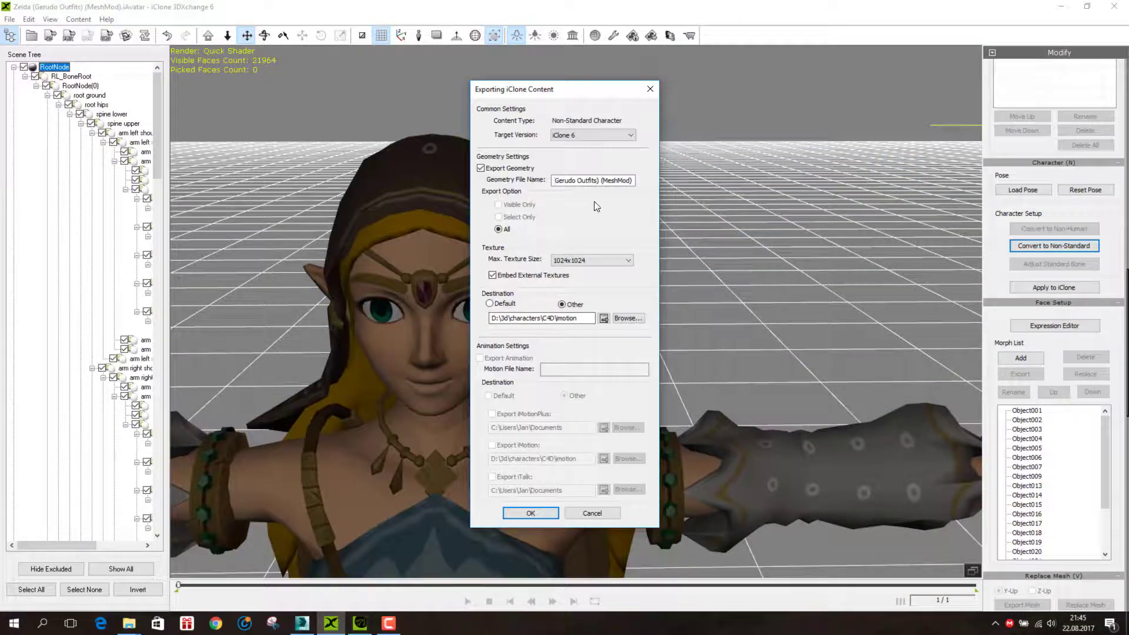
click(541, 505)
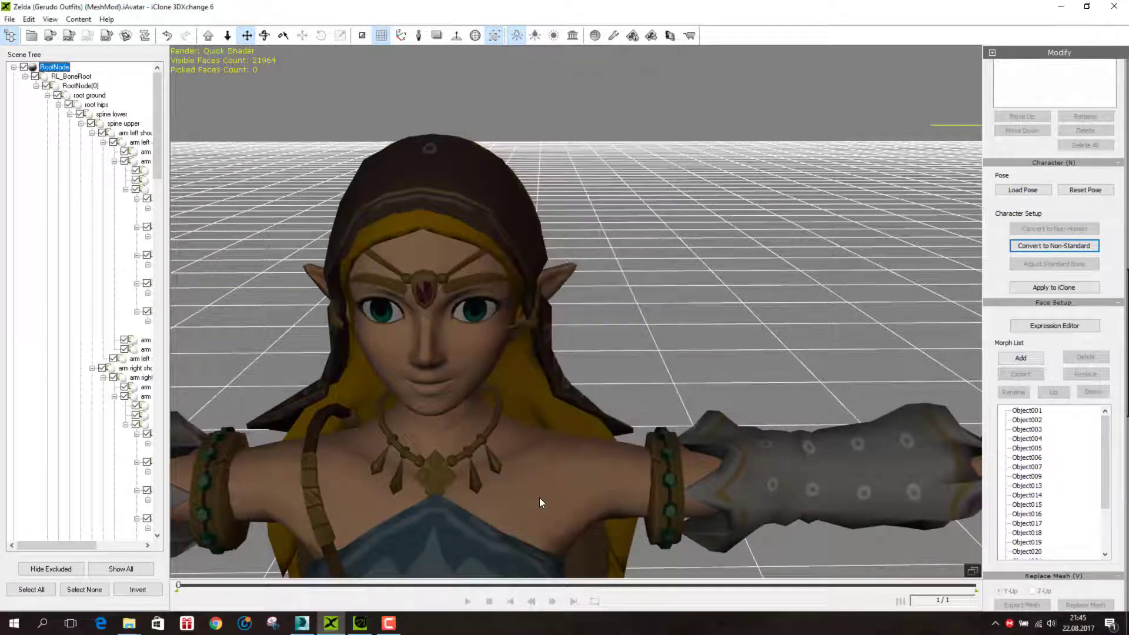
click(1060, 7)
Load Zelda (Gerudo Outfits) (MeshMod) into the empty iClone 6 Pro scene.
click(361, 623)
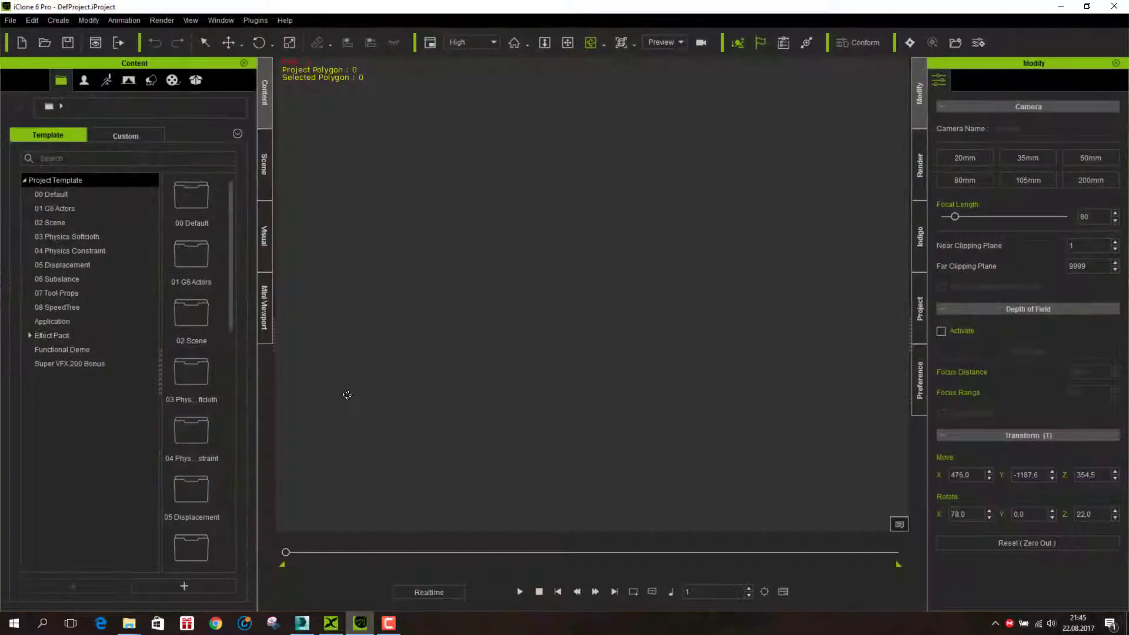
click(11, 20)
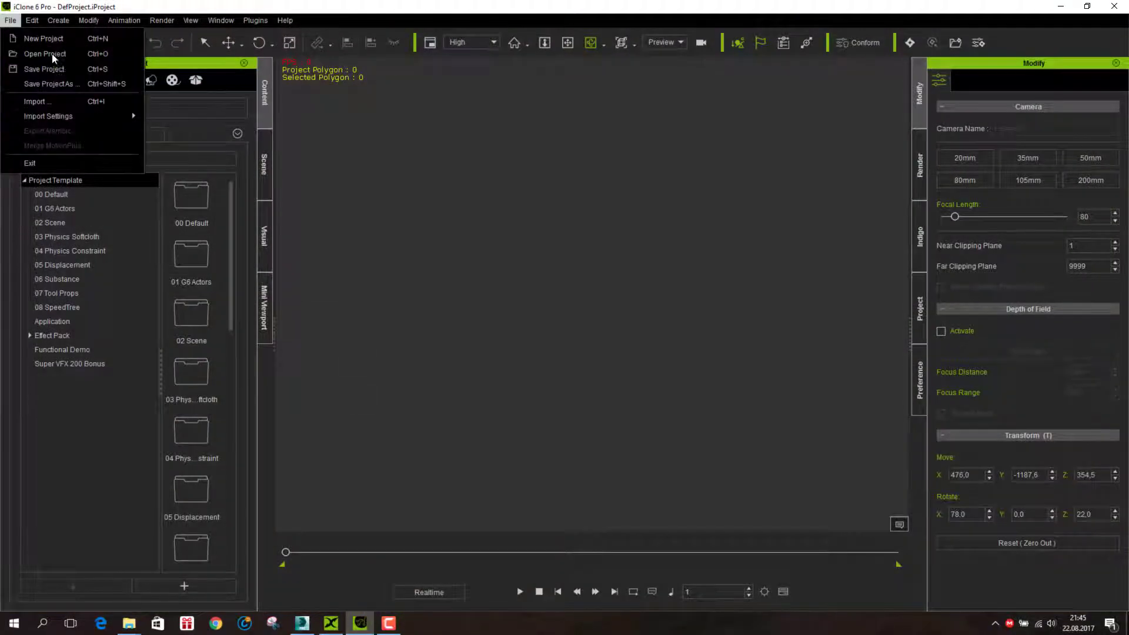
click(41, 102)
scroll(852, 489, down, 5)
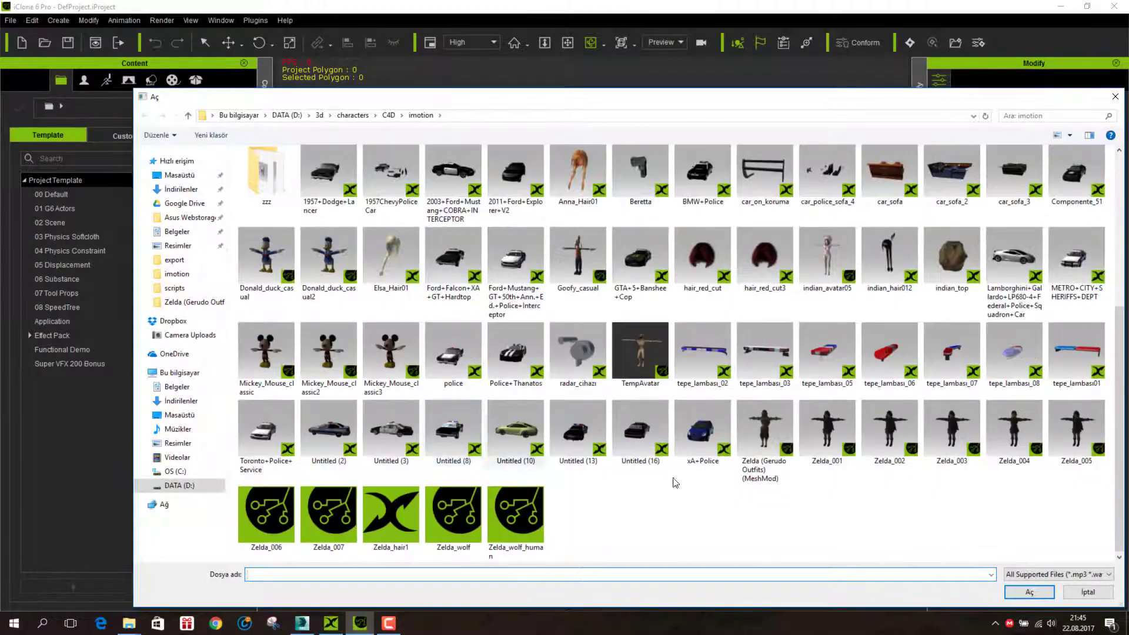
double_click(757, 440)
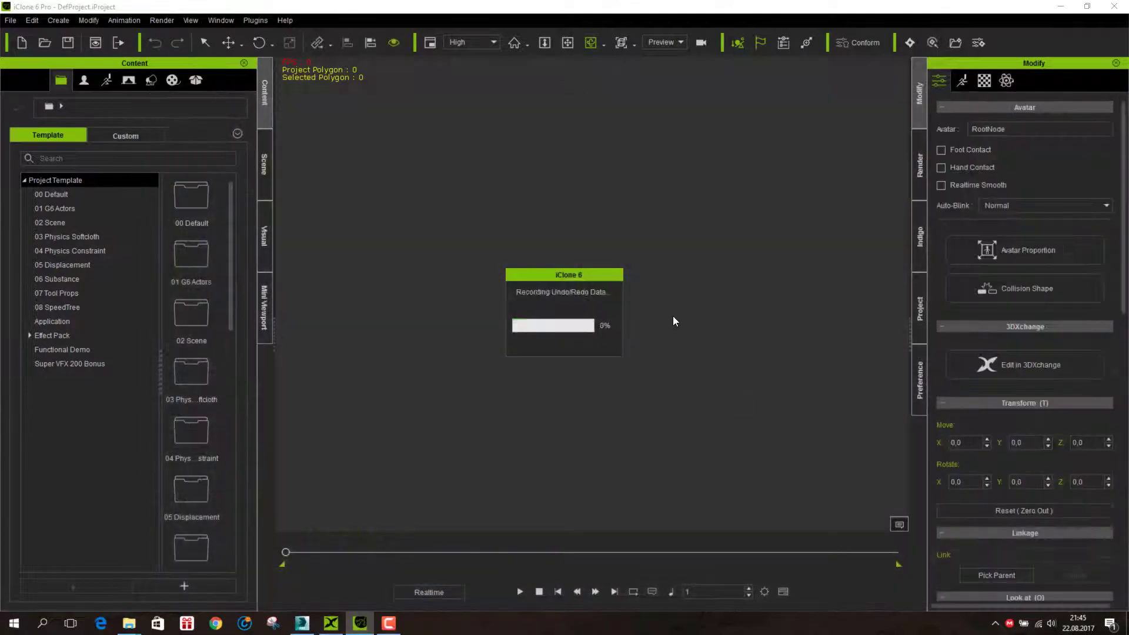
scroll(527, 74, up, 3)
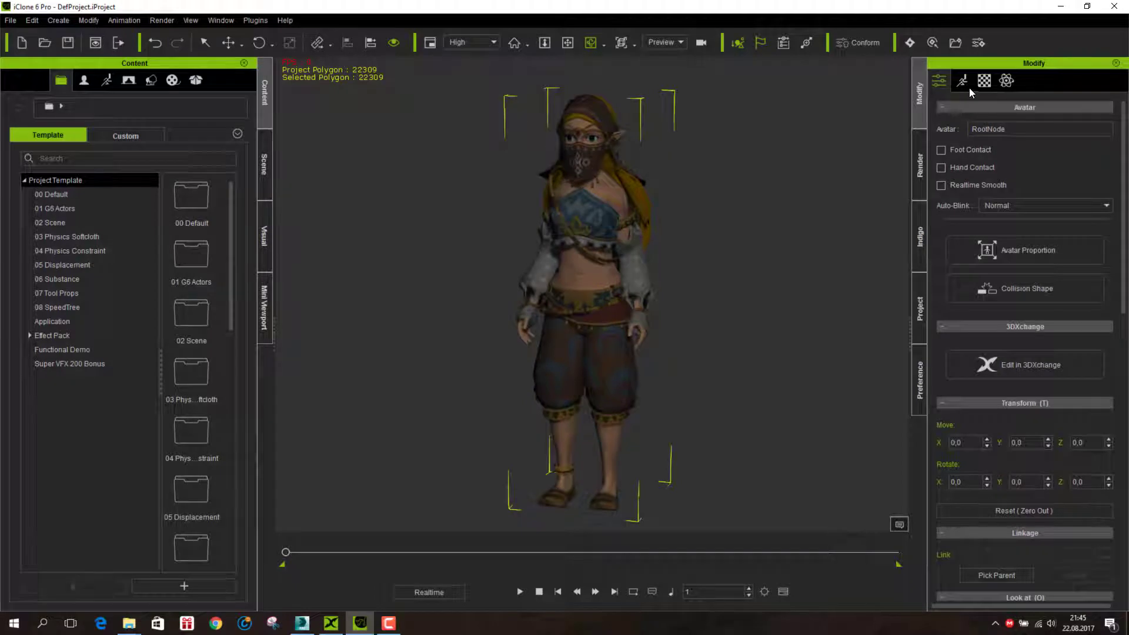
Preview a Motion Puppet walk on the character, then stop and rewind.
click(962, 80)
click(1033, 146)
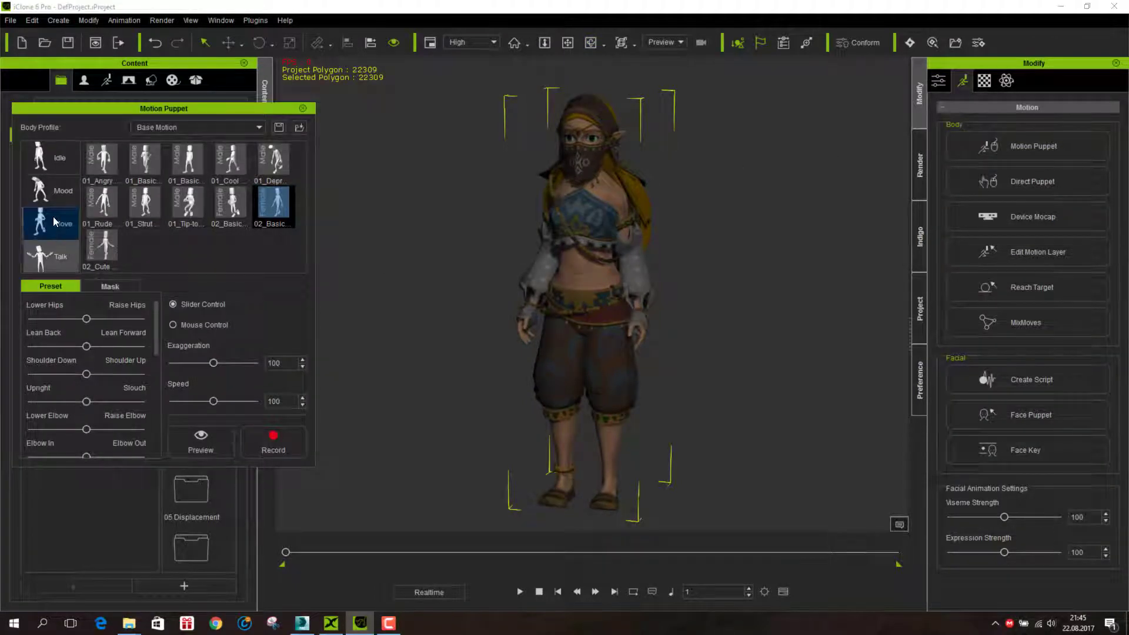
key(space)
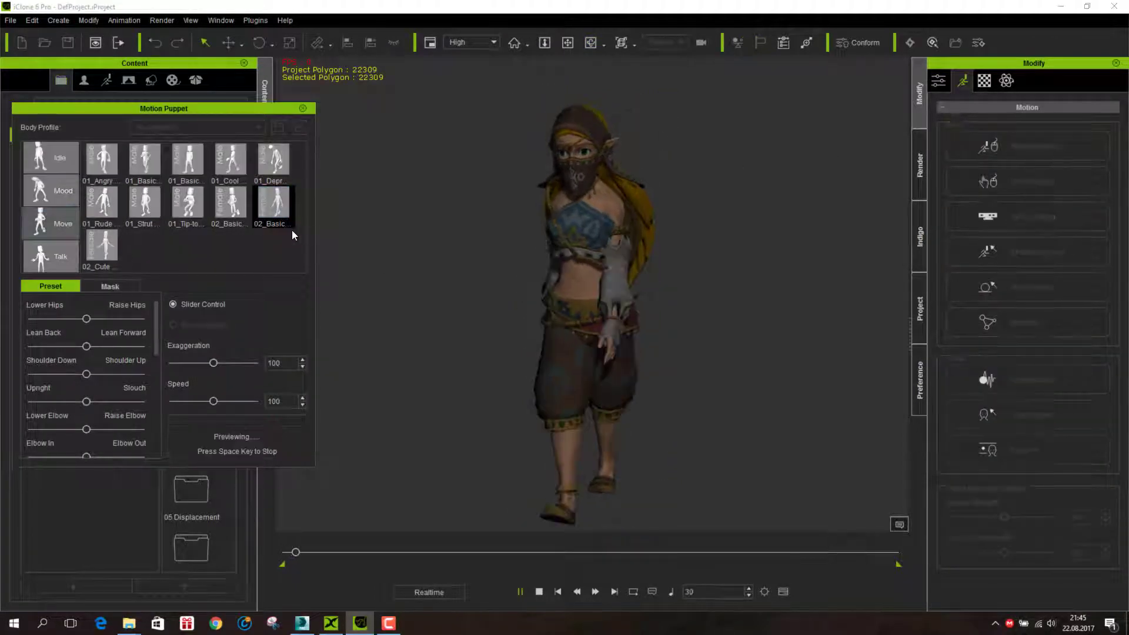
click(303, 109)
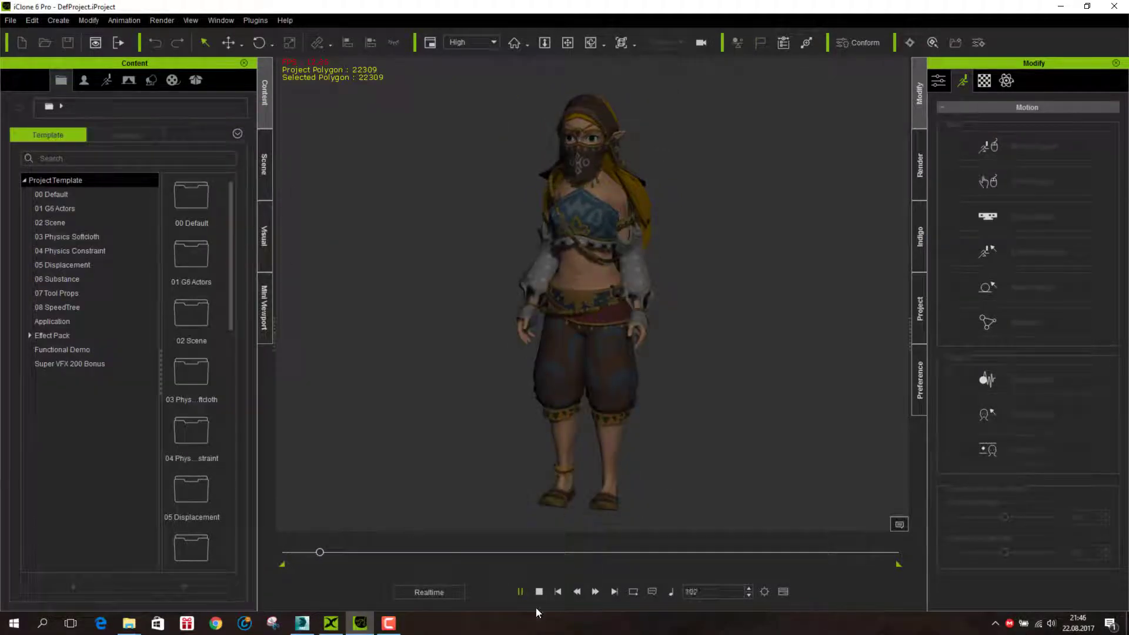
click(526, 594)
mouse_move(129, 624)
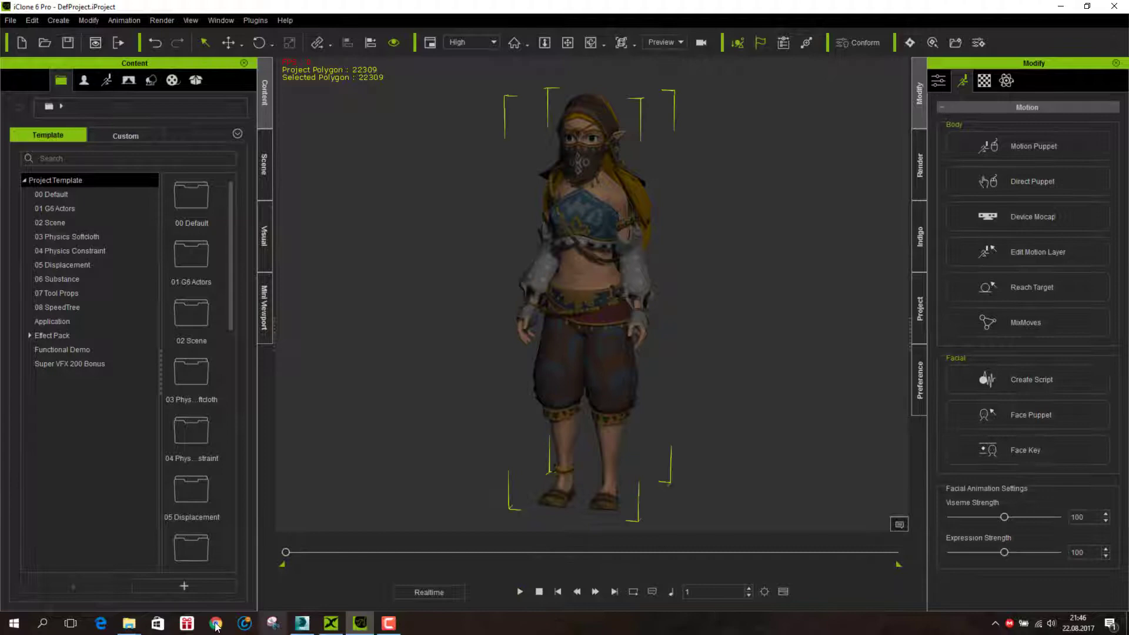
Open a new File Explorer window at DATA (D:) > 3d > iclone.
right_click(129, 630)
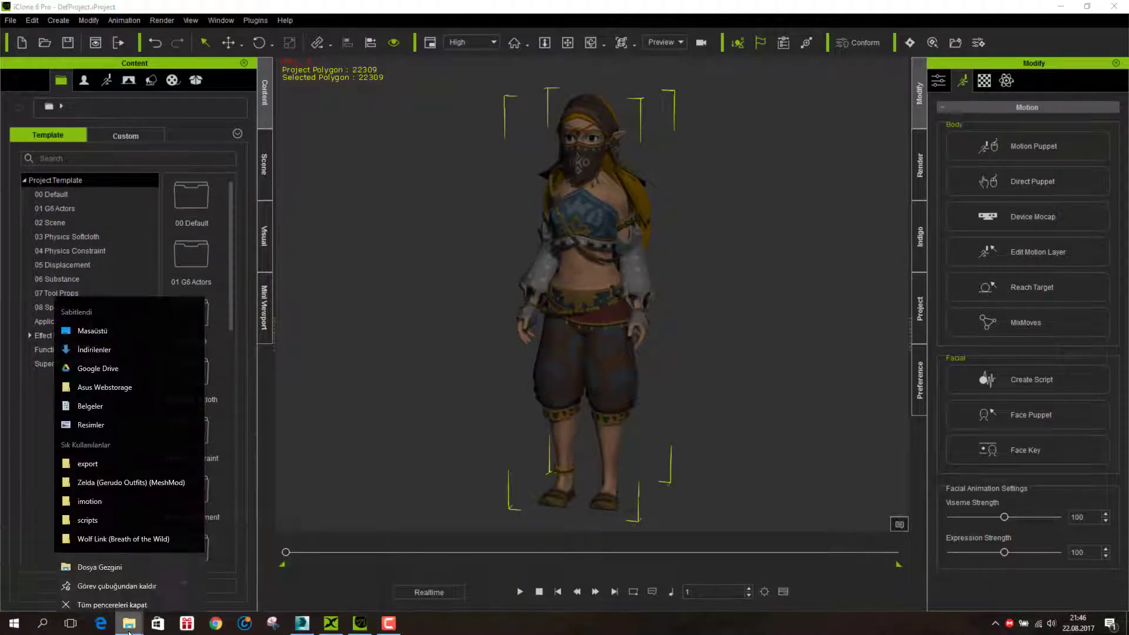
click(112, 560)
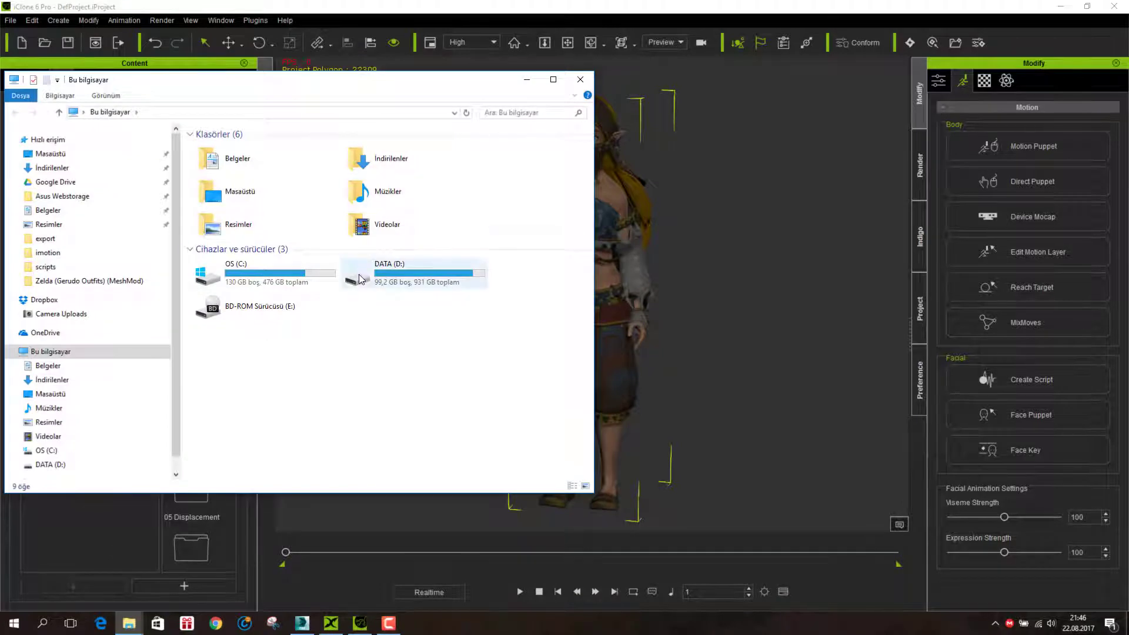
double_click(411, 271)
double_click(221, 150)
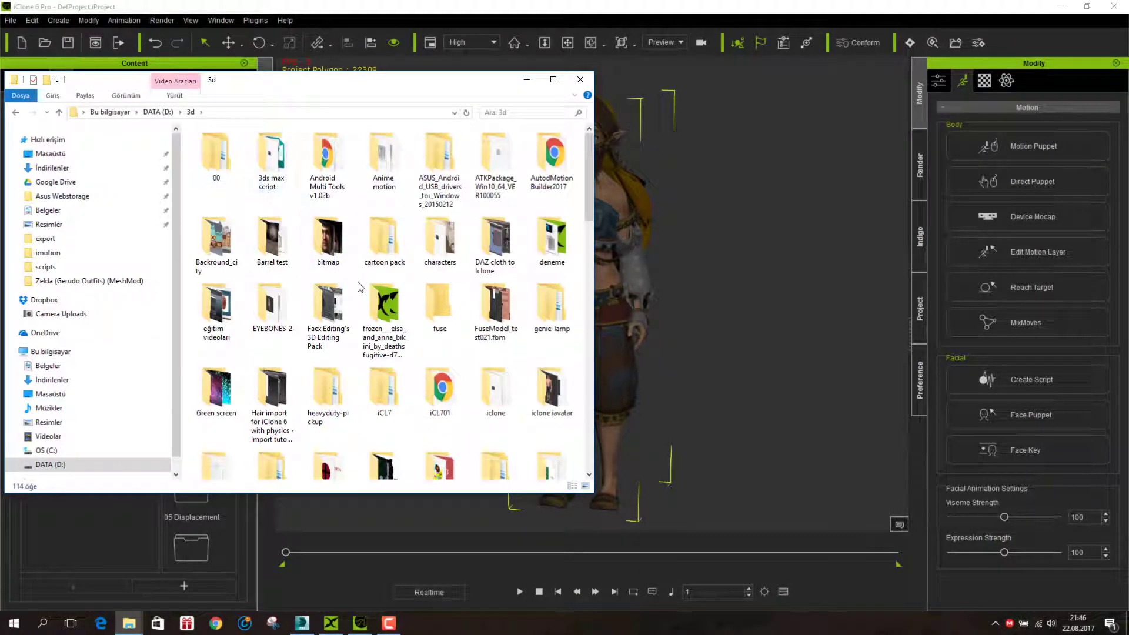
click(486, 400)
double_click(485, 396)
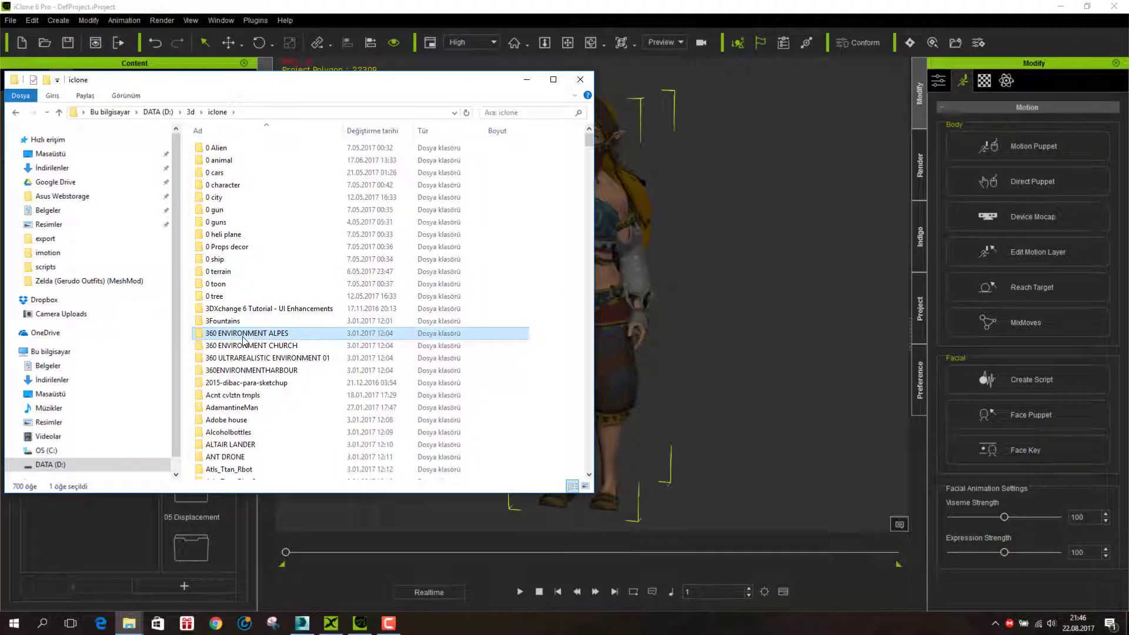
Navigate into imotion > Belly Dance Motions > BellyDance and move the window aside.
key(i)
click(218, 219)
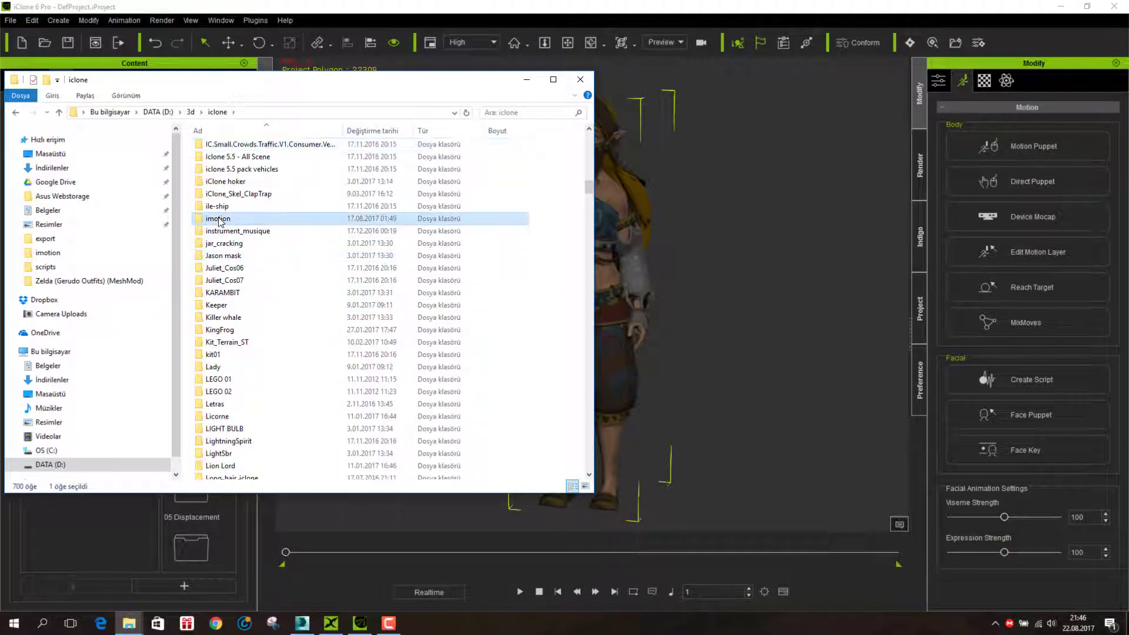
double_click(219, 220)
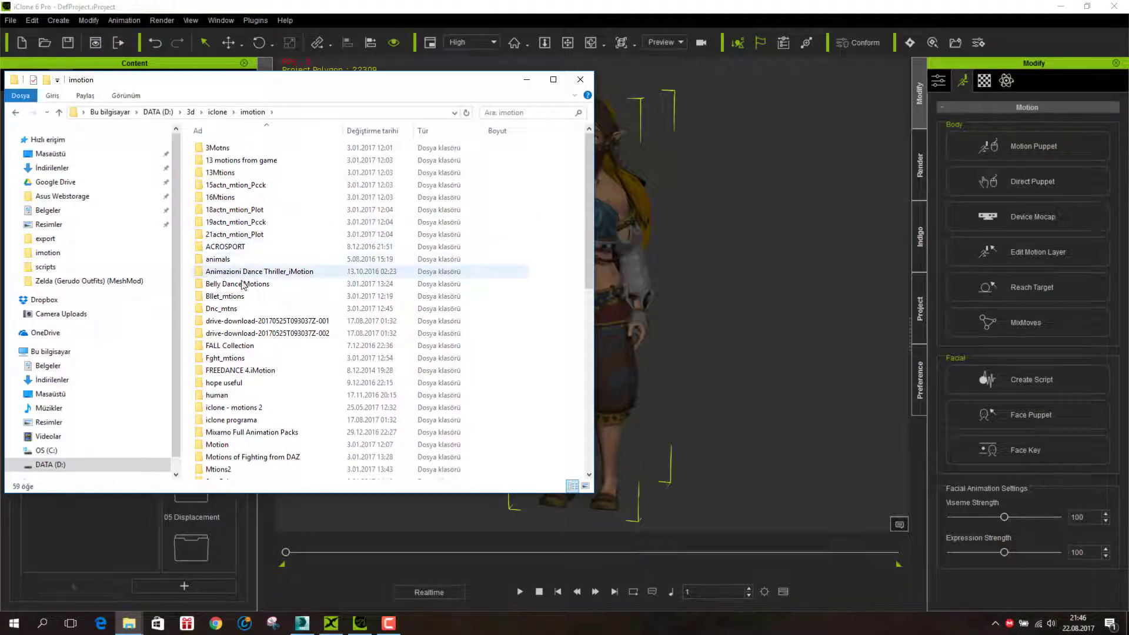
double_click(244, 285)
double_click(213, 190)
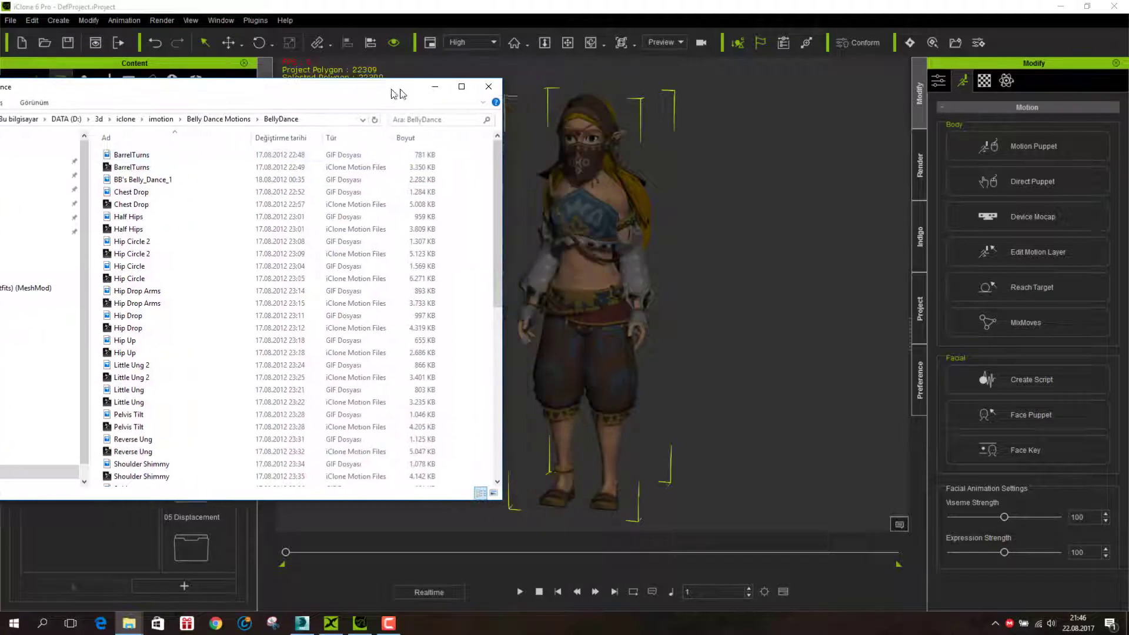
drag(492, 87, 376, 89)
Drag the BarrelTurns motion onto Zelda, play it through and stop.
click(107, 163)
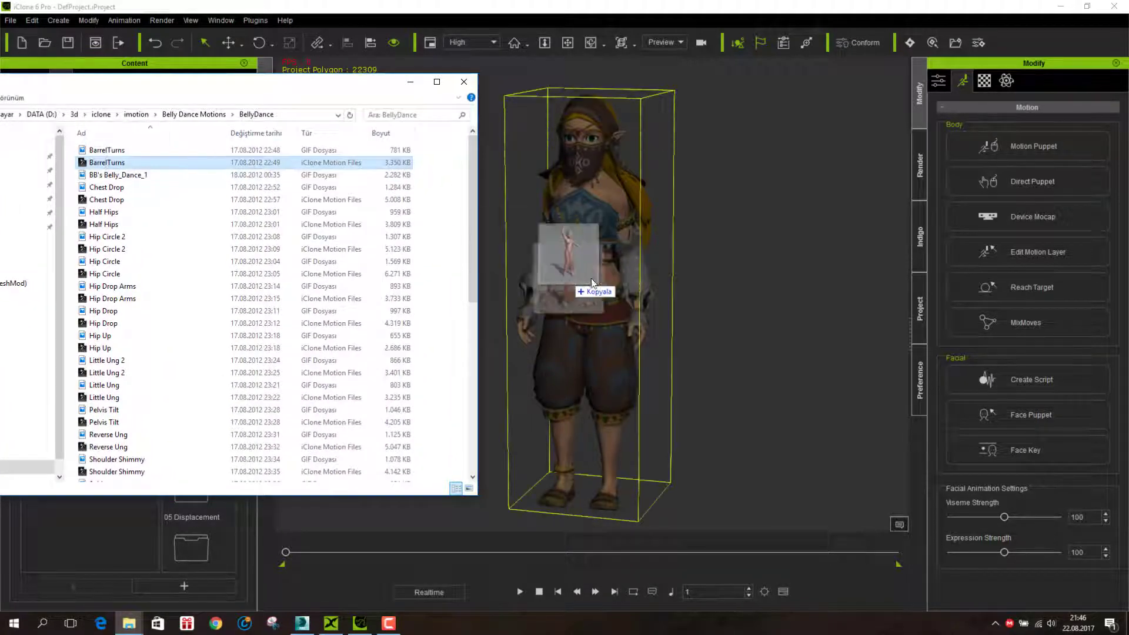
drag(112, 163, 587, 274)
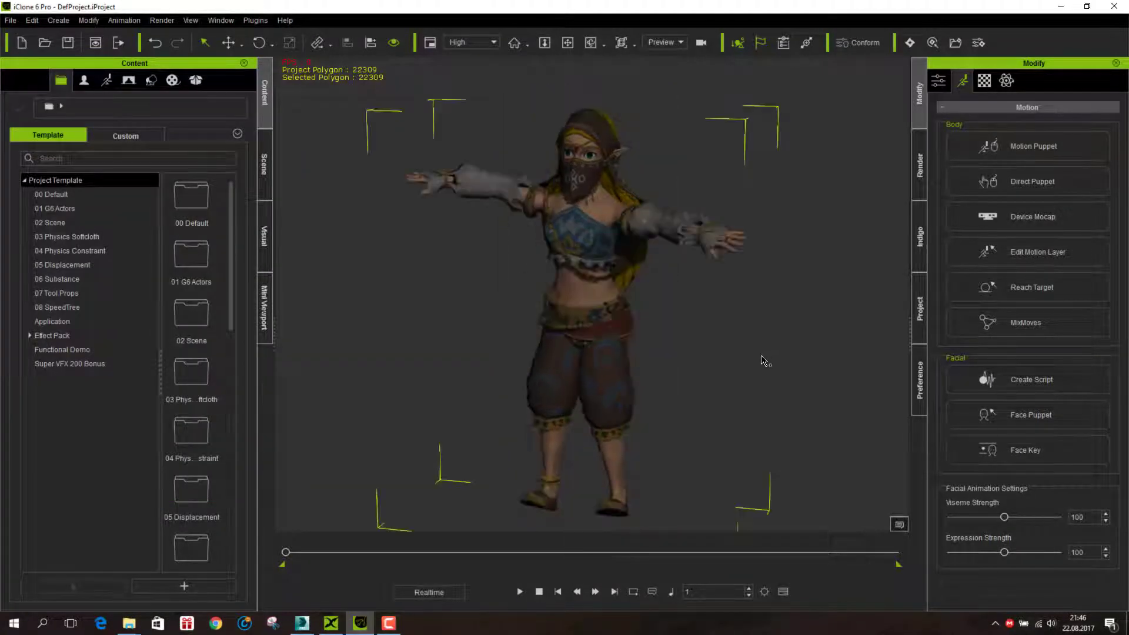
key(space)
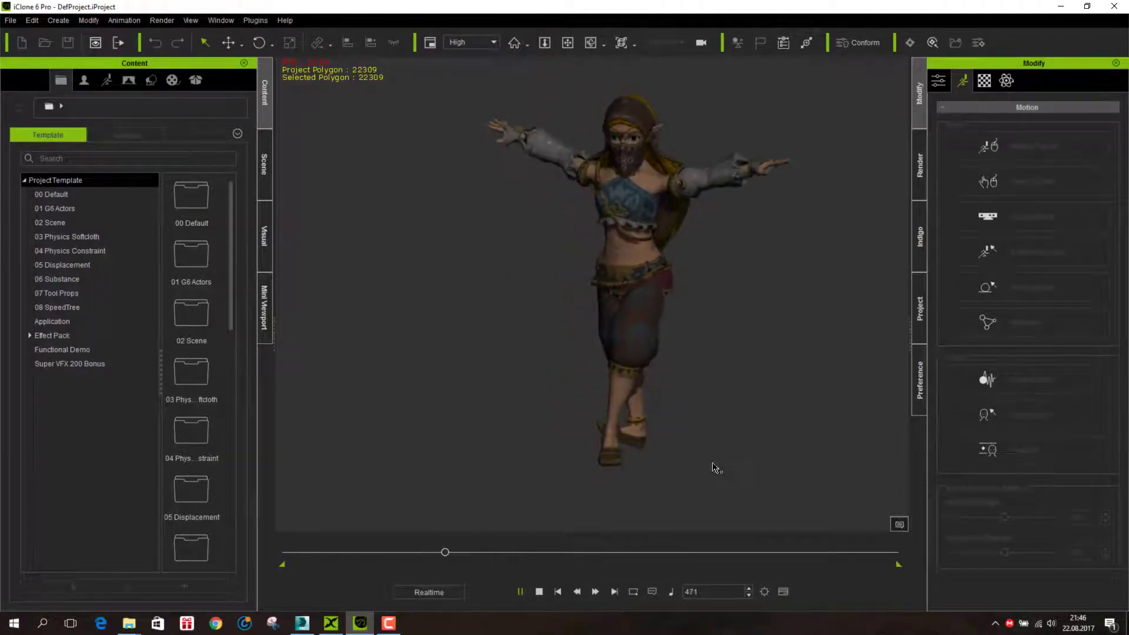
click(541, 591)
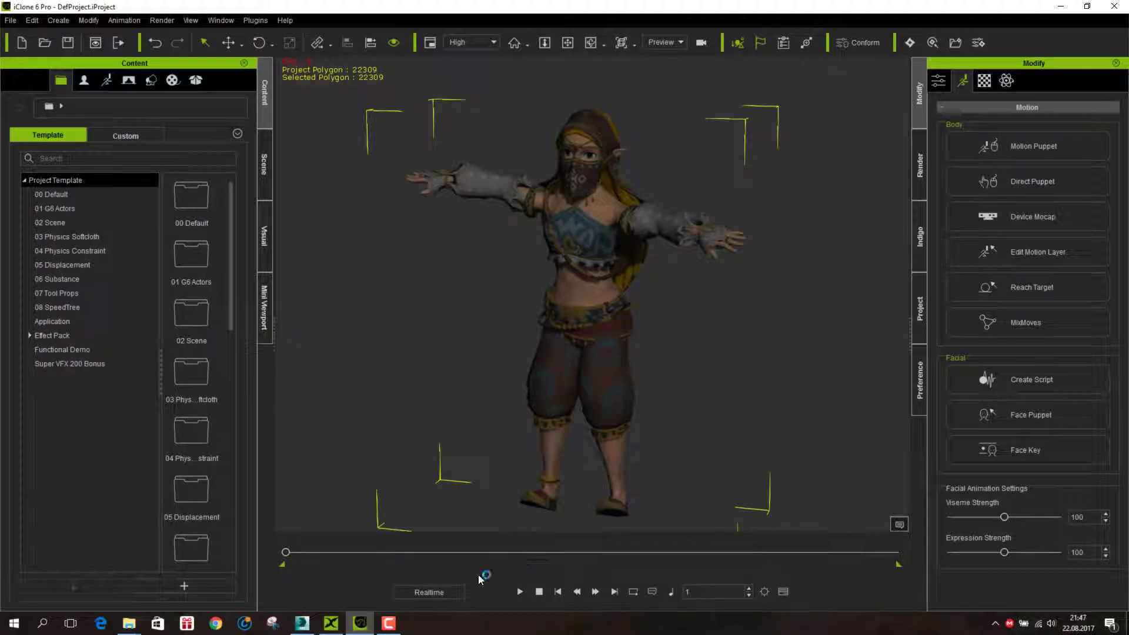
mouse_move(129, 623)
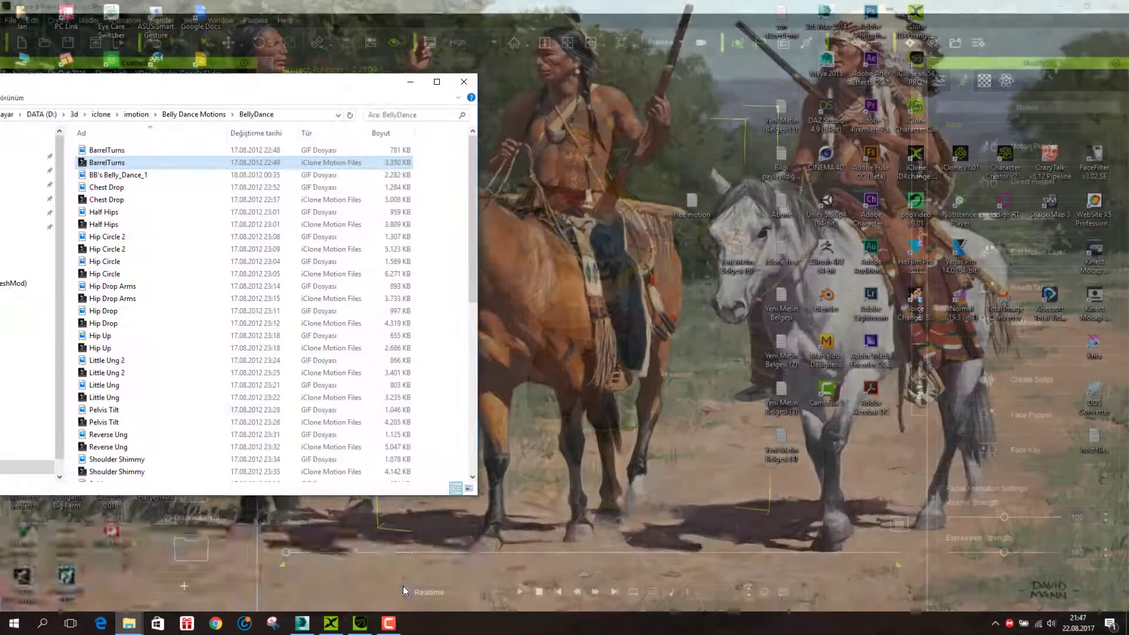
Apply the Chest Drop motion to the character and play it, viewing from the side.
click(404, 587)
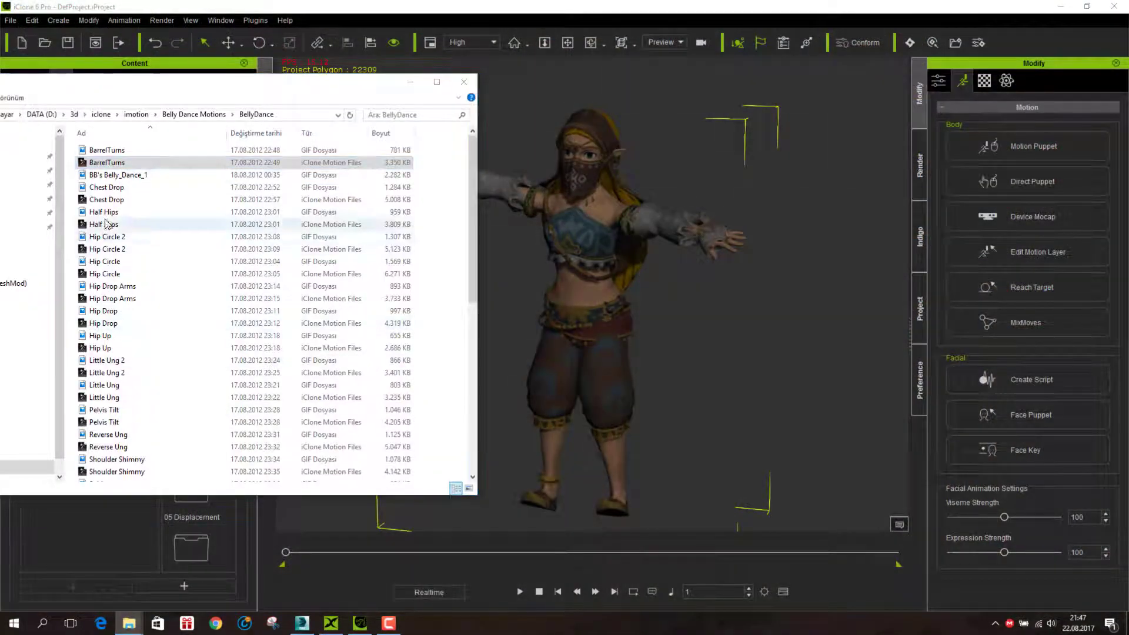
drag(105, 200, 590, 254)
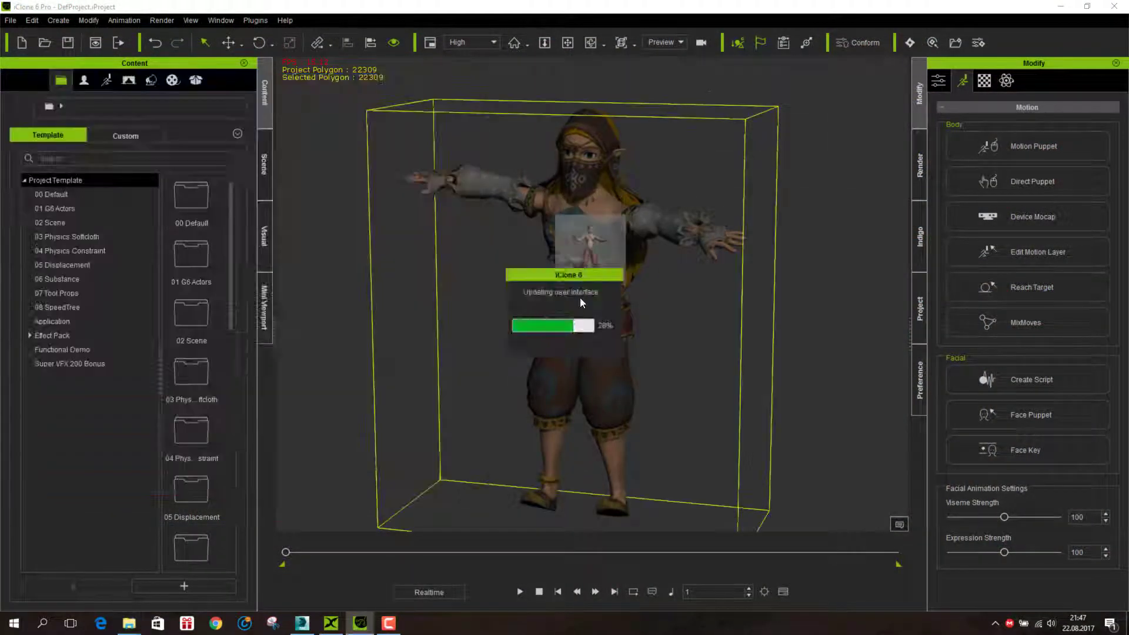
click(520, 592)
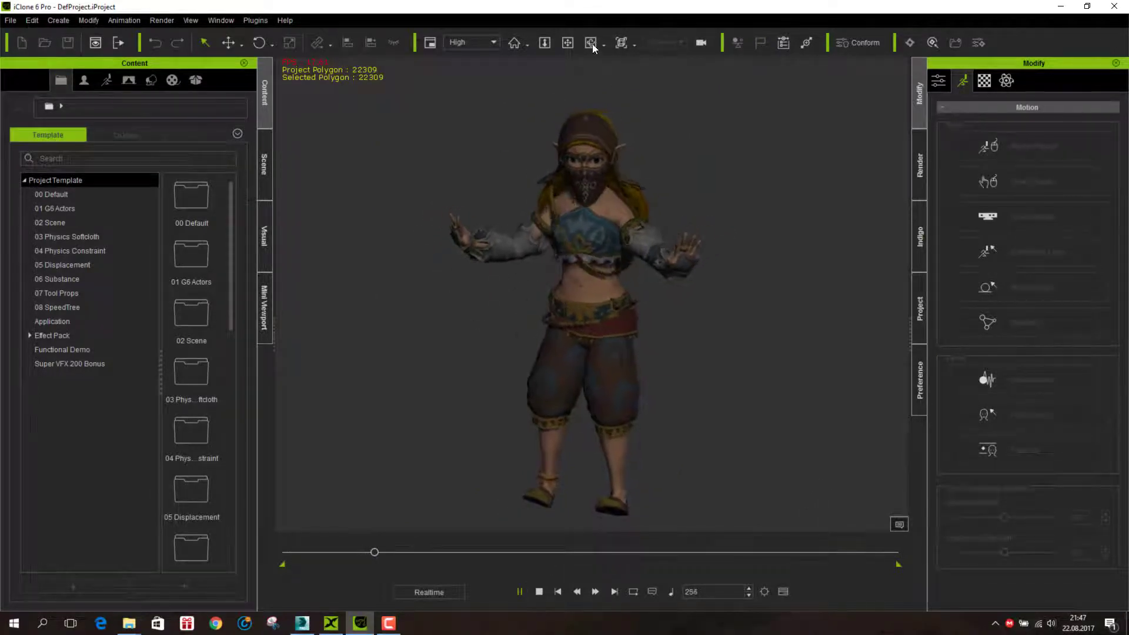
mouse_move(717, 227)
right_down()
mouse_move(753, 390)
mouse_move(464, 421)
right_up()
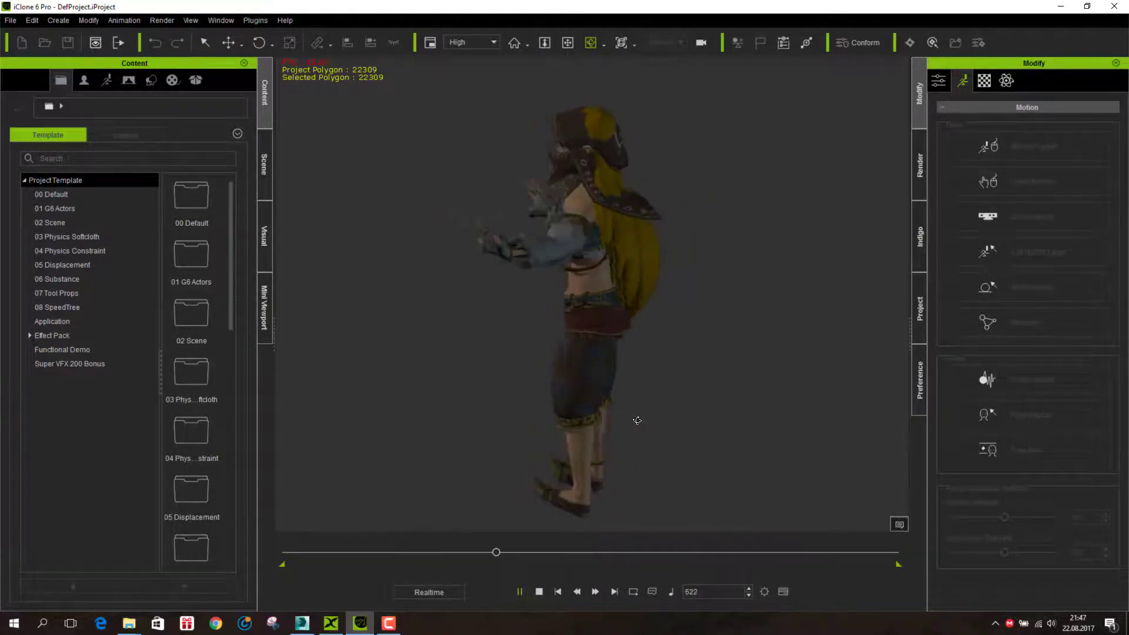
click(517, 591)
mouse_move(129, 623)
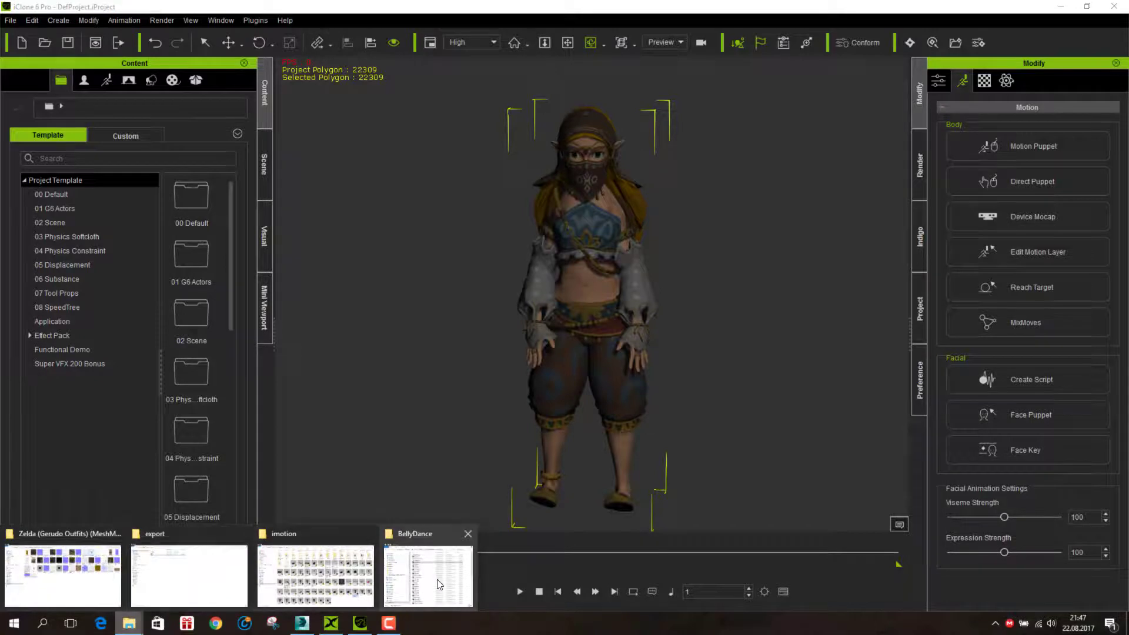
Apply the Hip Drop Arms motion, play it and stop at the start.
click(438, 585)
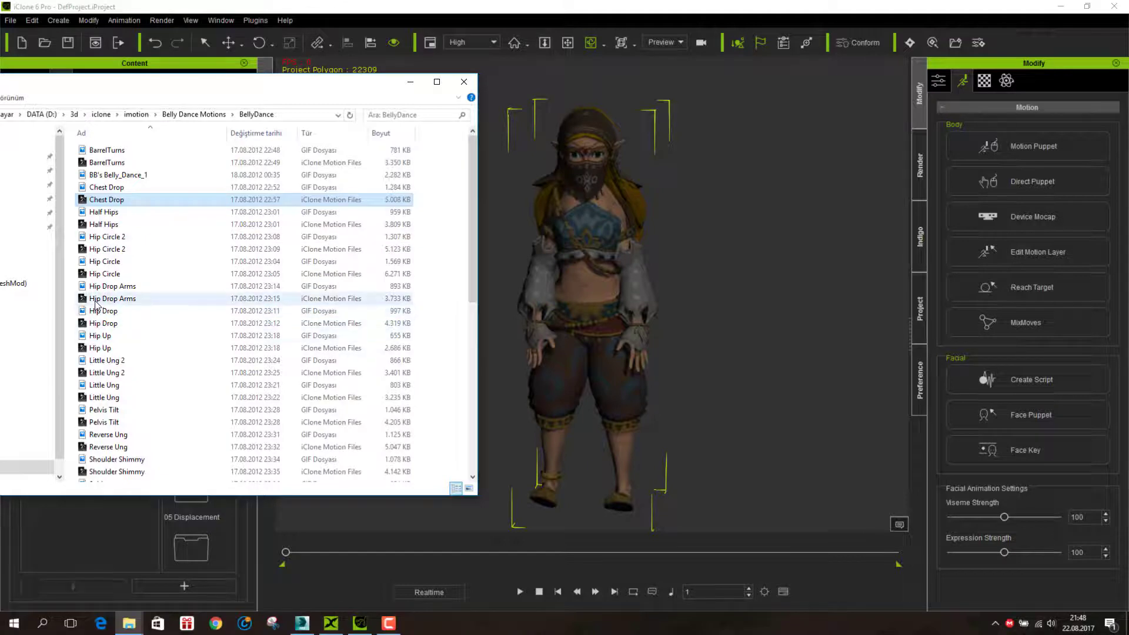
drag(105, 299, 591, 287)
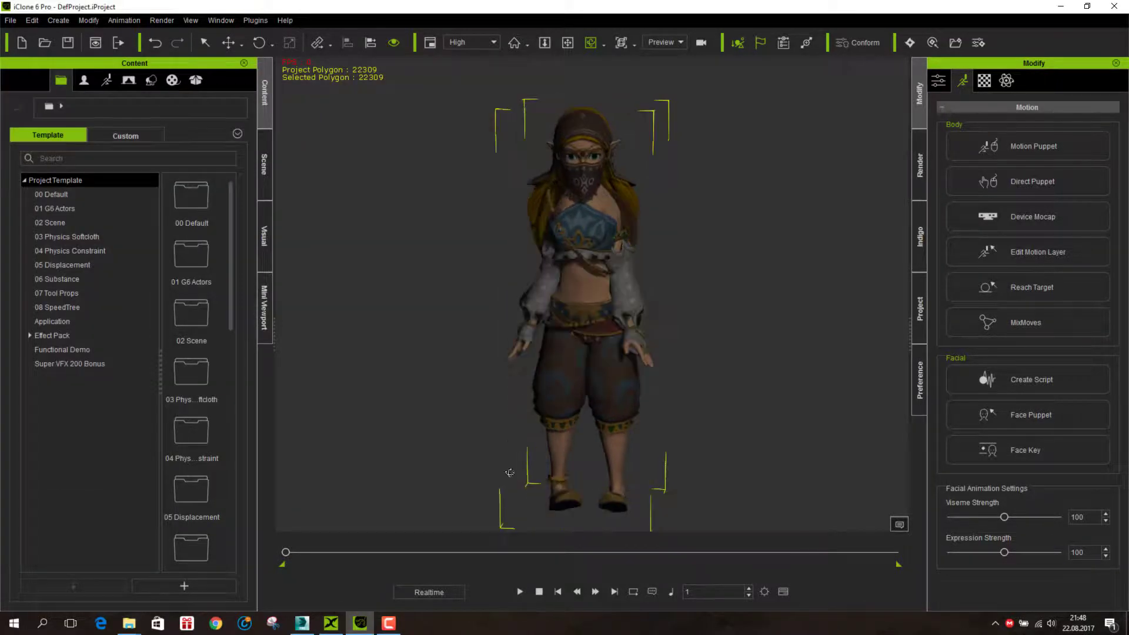
click(522, 591)
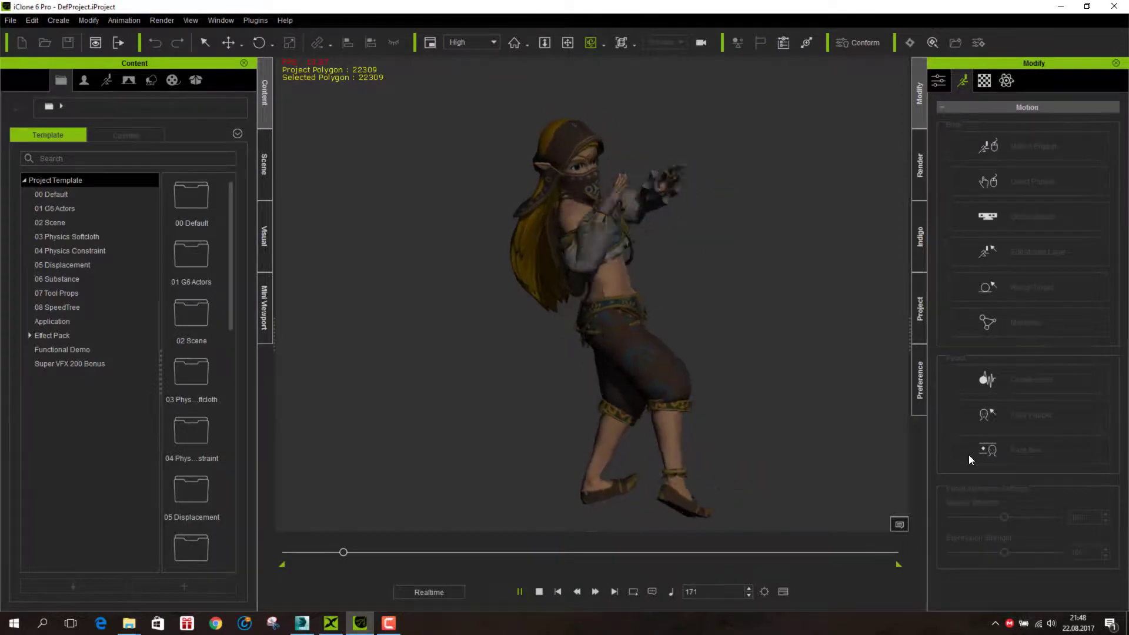
click(539, 592)
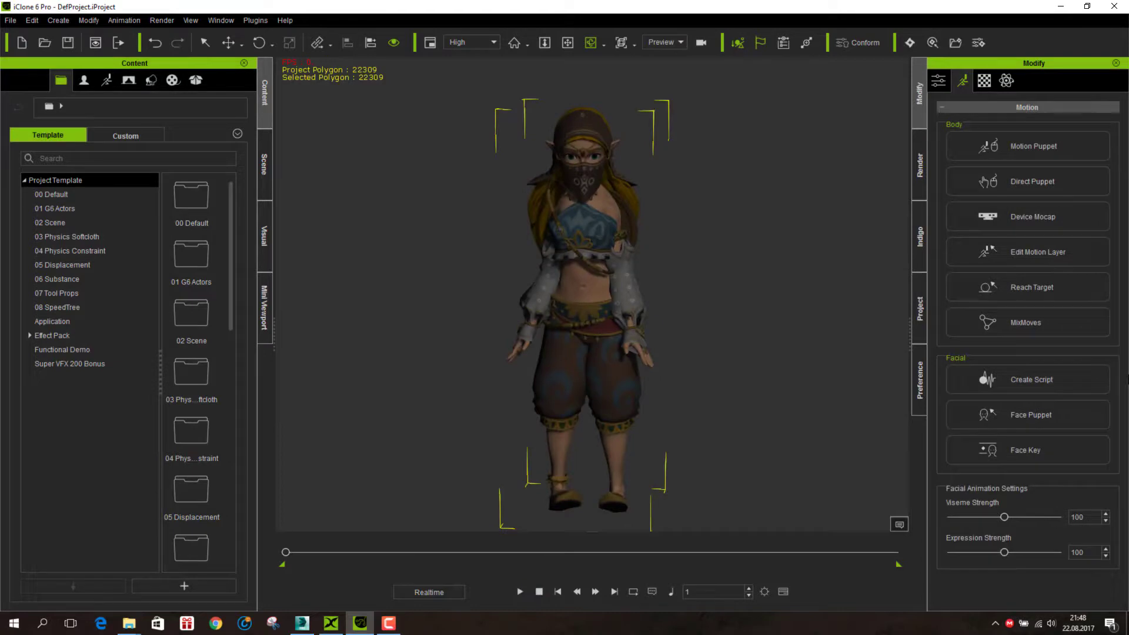